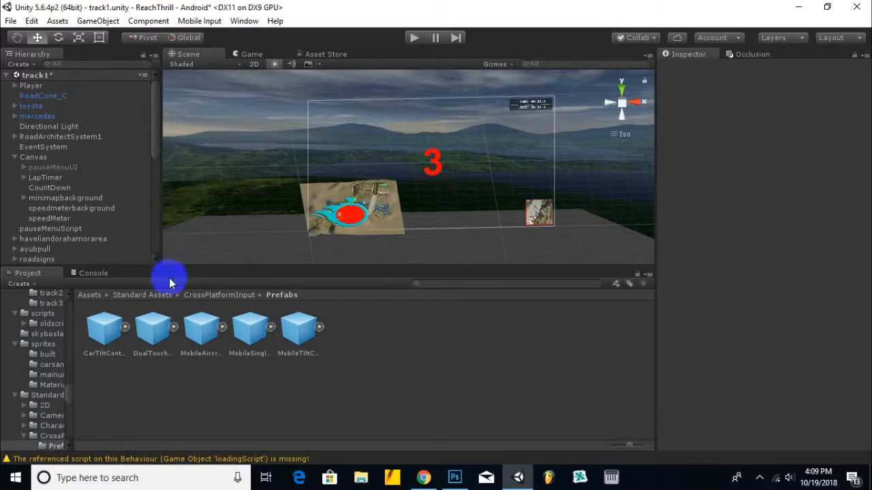
Switch the viewport to the Game view of track1 at 1280x720.
left_click_drag(314, 197, 338, 199)
left_click(247, 56)
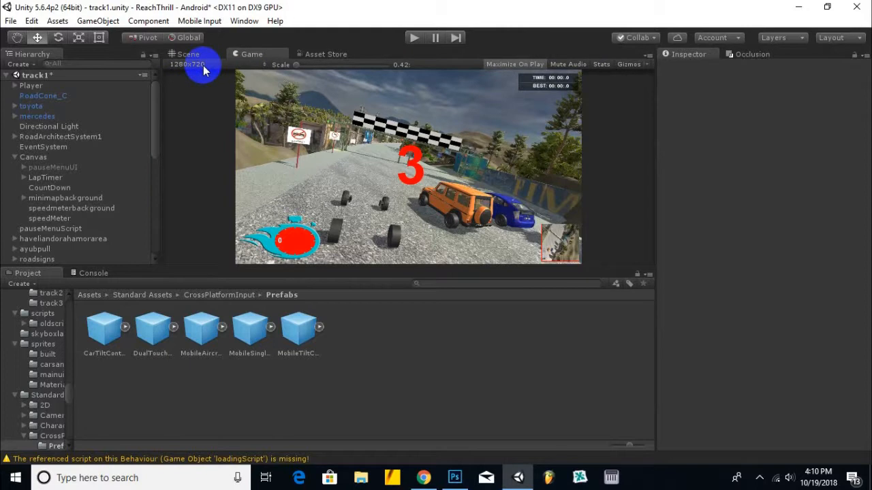
left_click(203, 66)
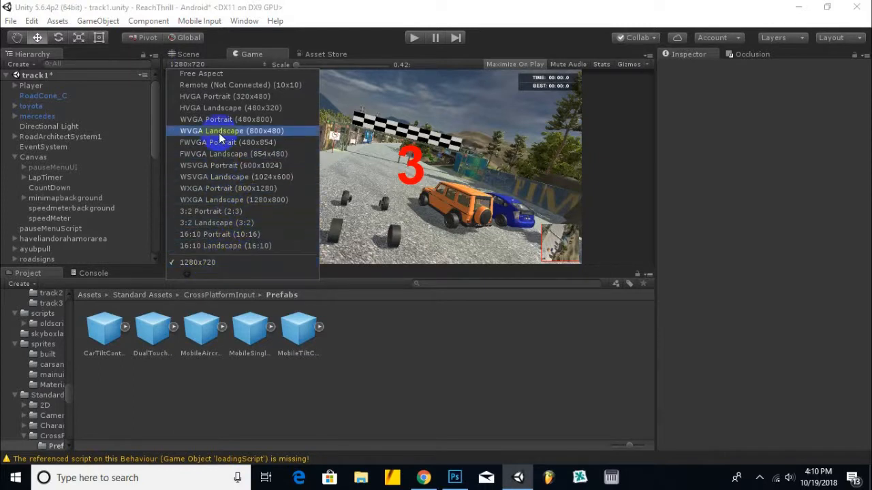
left_click(327, 19)
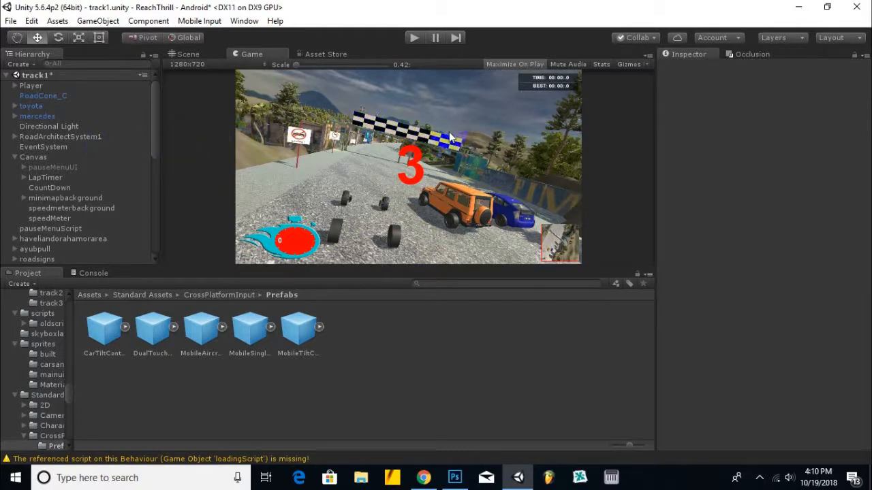
left_click(414, 37)
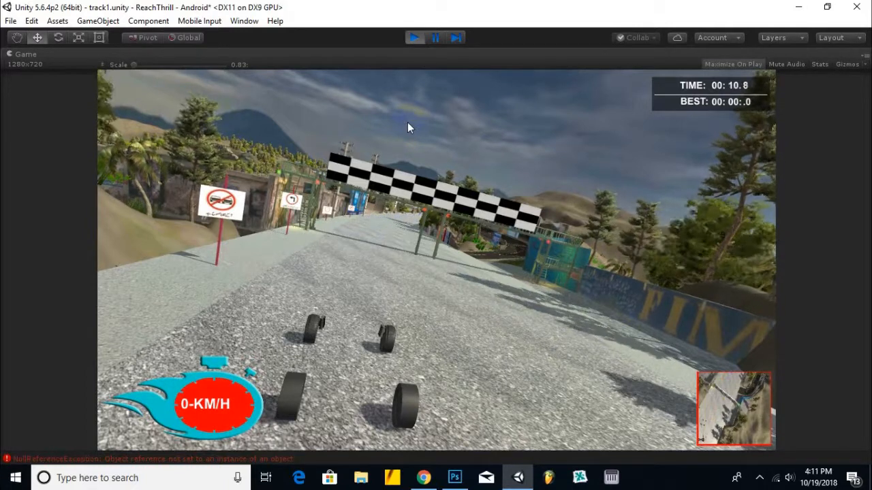
left_click(414, 38)
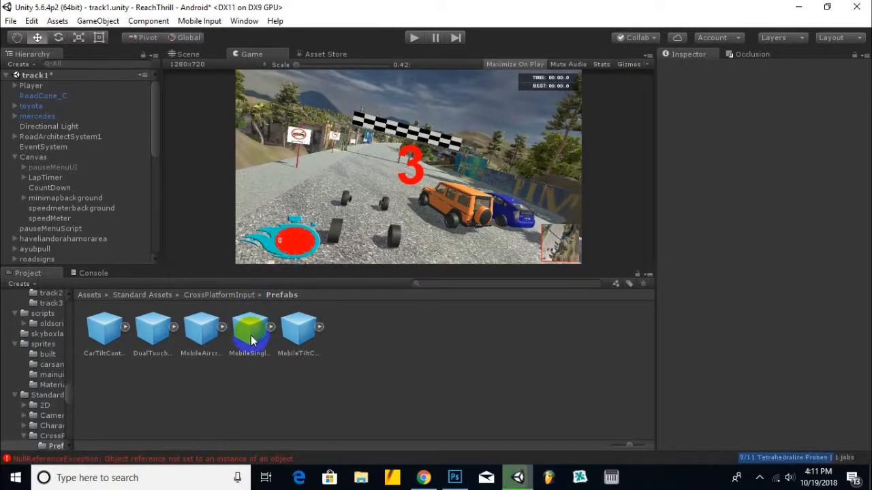
Add the MobileSingleStickControl prefab to the scene and expand its children.
left_click_drag(249, 340, 60, 83)
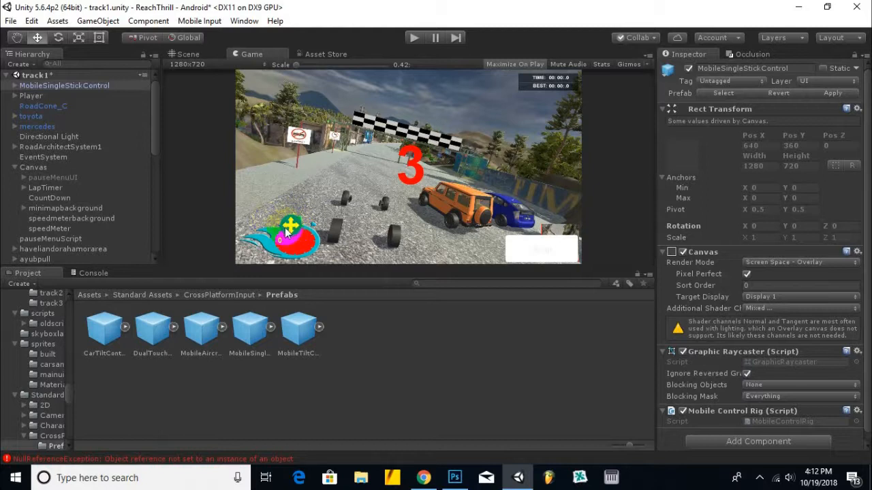
left_click(558, 257)
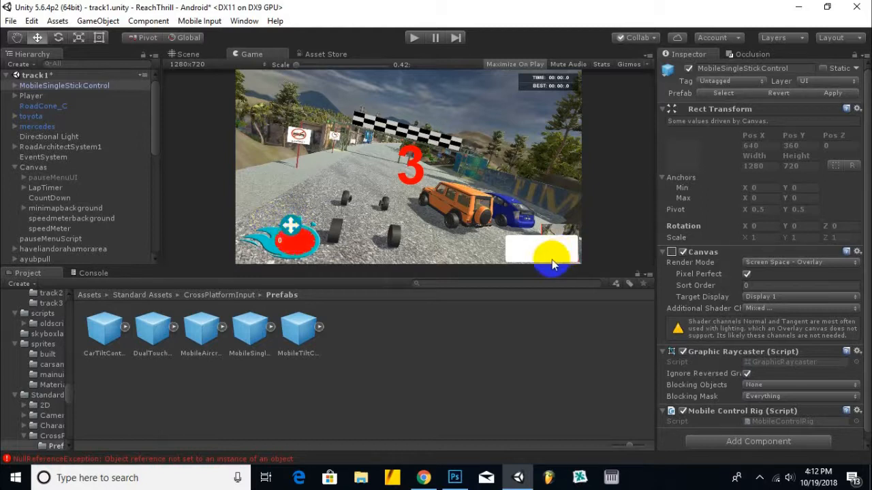
left_click(15, 85)
Delete the JumpButton child, breaking the prefab, leaving only MobileJoystick.
left_click(47, 96)
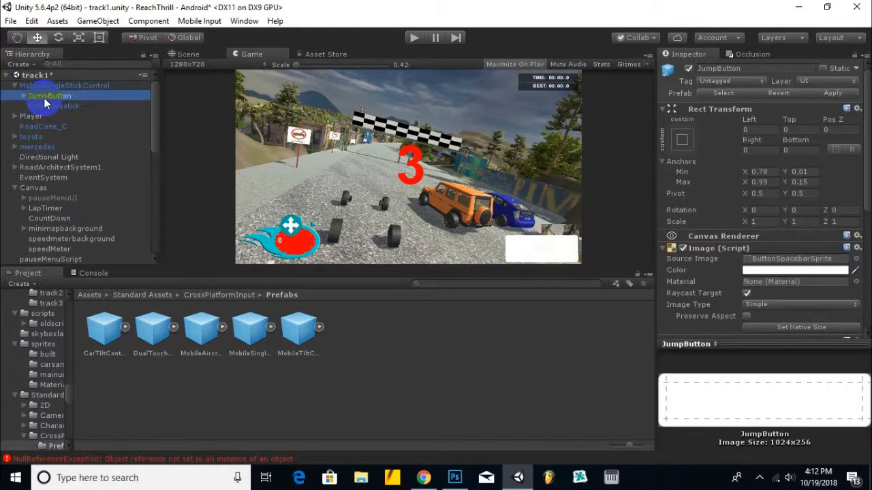
key("Delete")
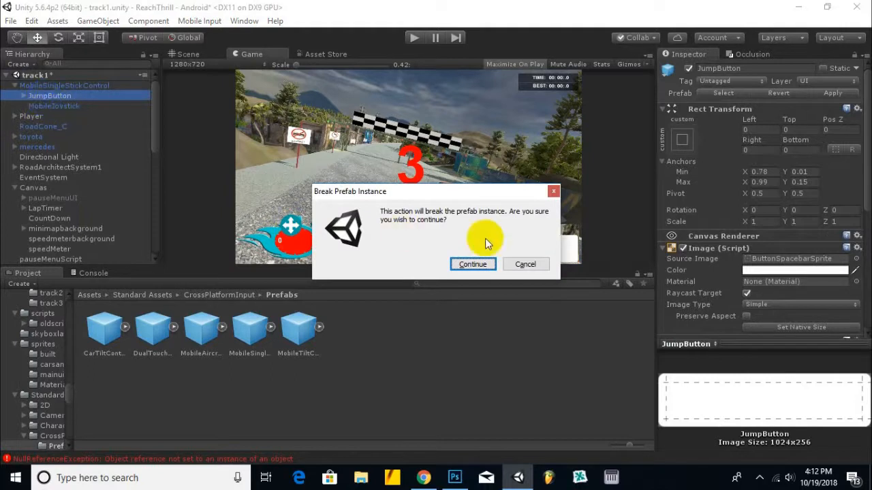
left_click(469, 263)
left_click(54, 96)
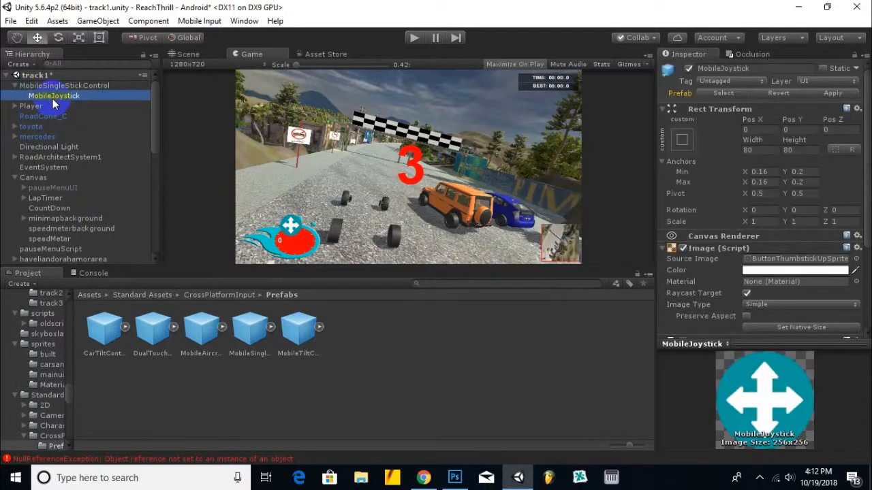
scroll(797, 300, "down", 5)
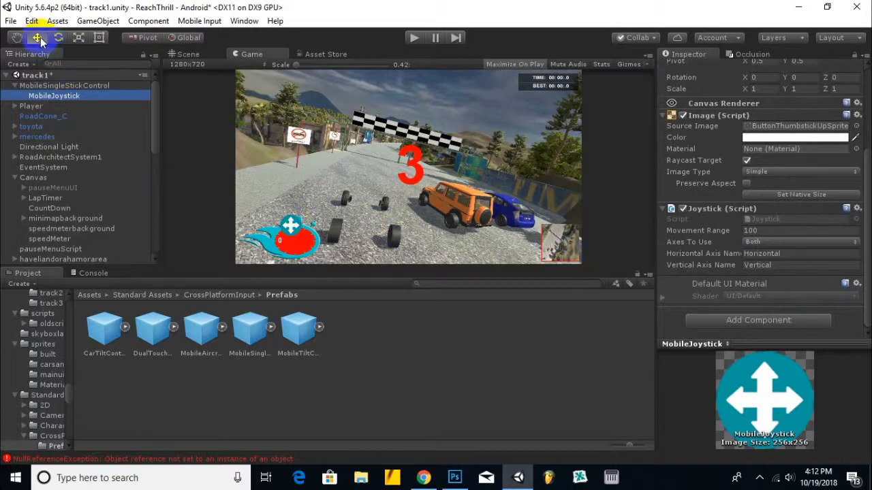
left_click(185, 54)
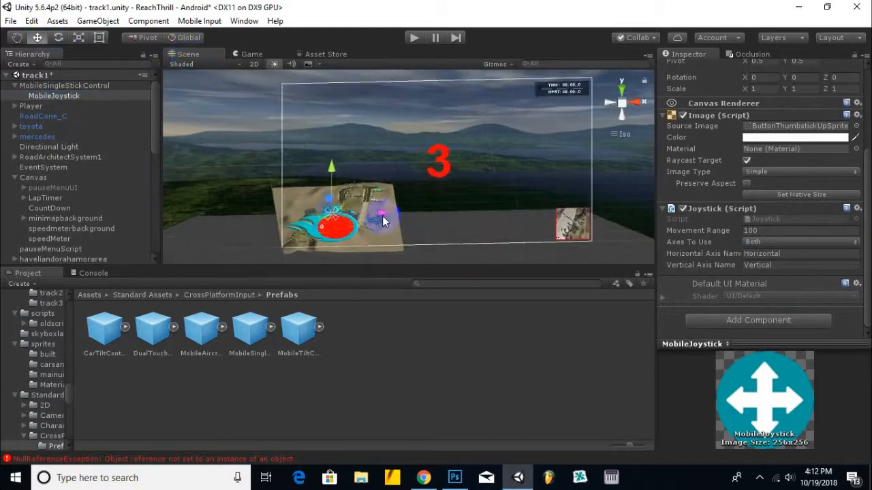
Move the MobileJoystick to the lower right of the canvas.
left_click_drag(378, 223, 597, 222)
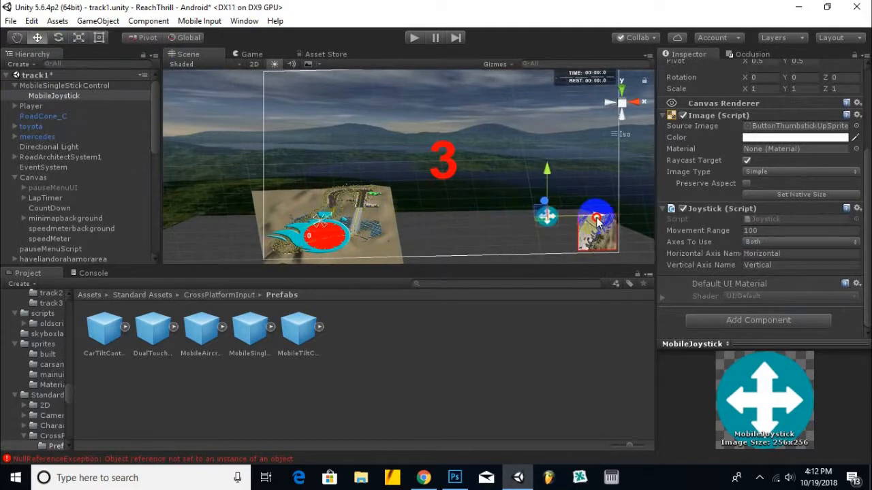
scroll(442, 218, "down", 2)
mouse_move(442, 218)
middle_mouse_down()
mouse_move(459, 218)
mouse_move(436, 212)
middle_mouse_up()
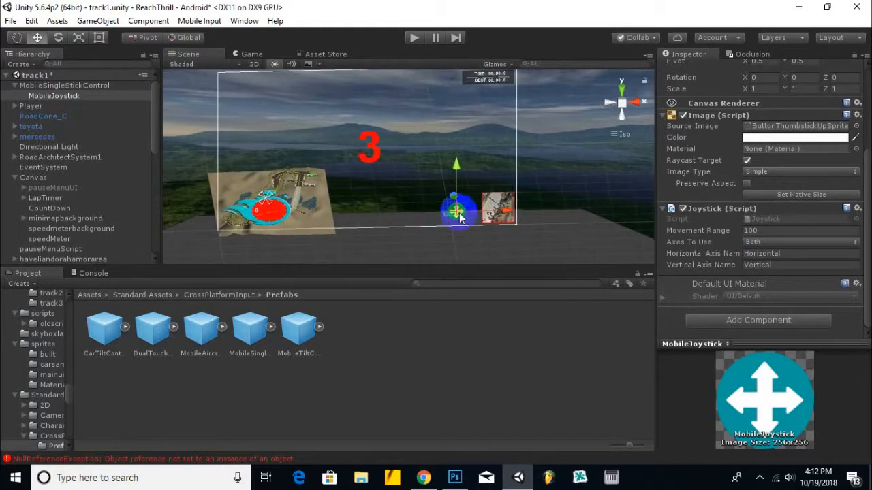
scroll(507, 201, "up", 3)
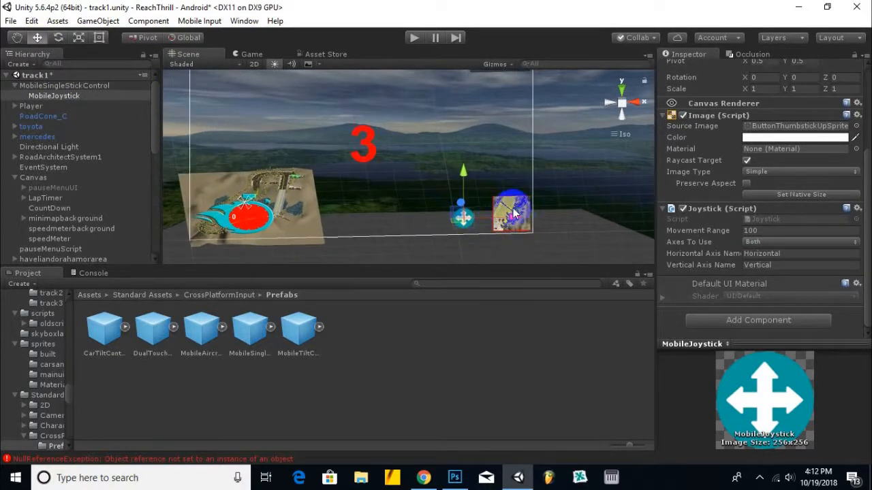
Drag the minimapbackground with the move gizmo into the canvas's top-left corner.
left_click(517, 208)
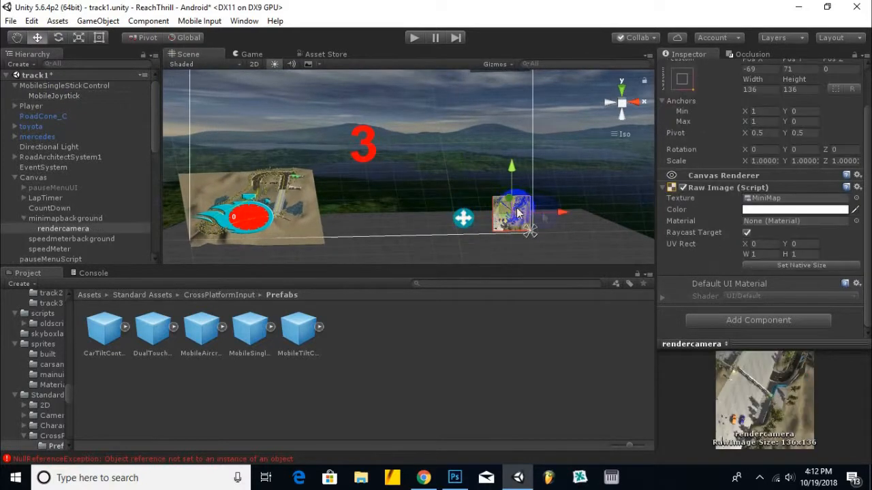
left_click(62, 218)
left_click_drag(535, 158, 515, 138)
left_click_drag(497, 99, 498, 63)
scroll(485, 125, "down", 1)
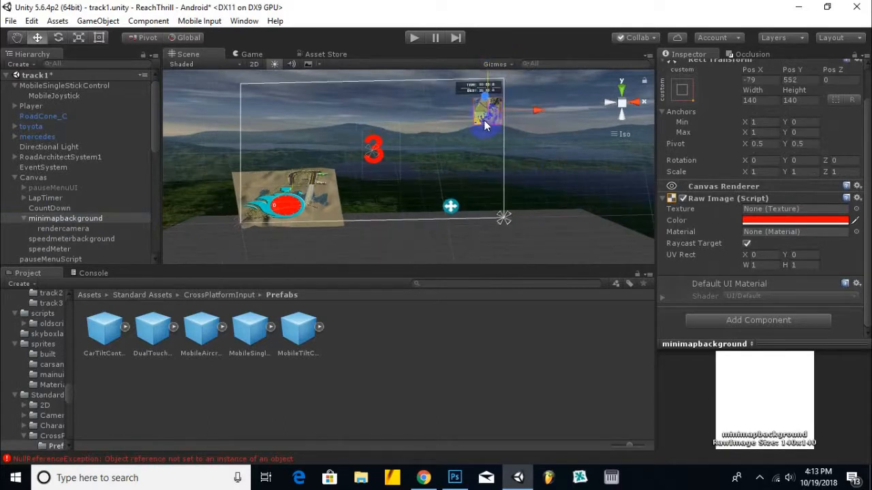
left_click_drag(534, 115, 313, 156)
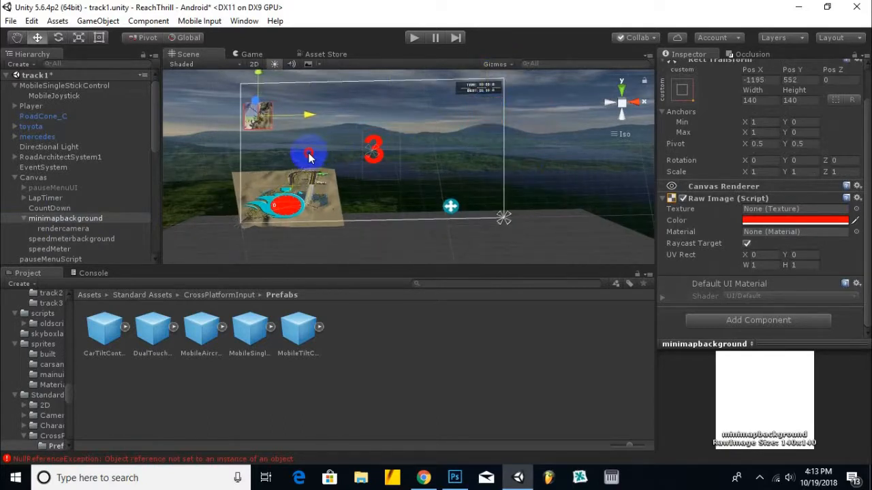
scroll(259, 156, "up", 3)
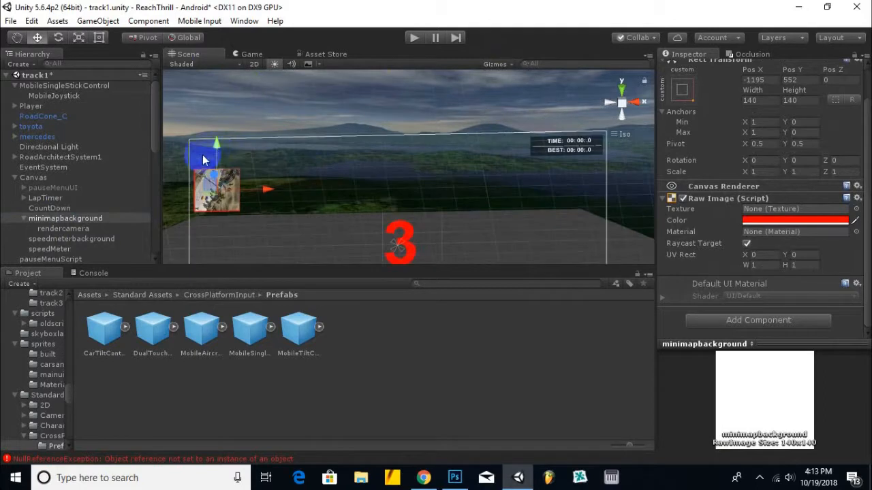
left_click_drag(220, 138, 222, 122)
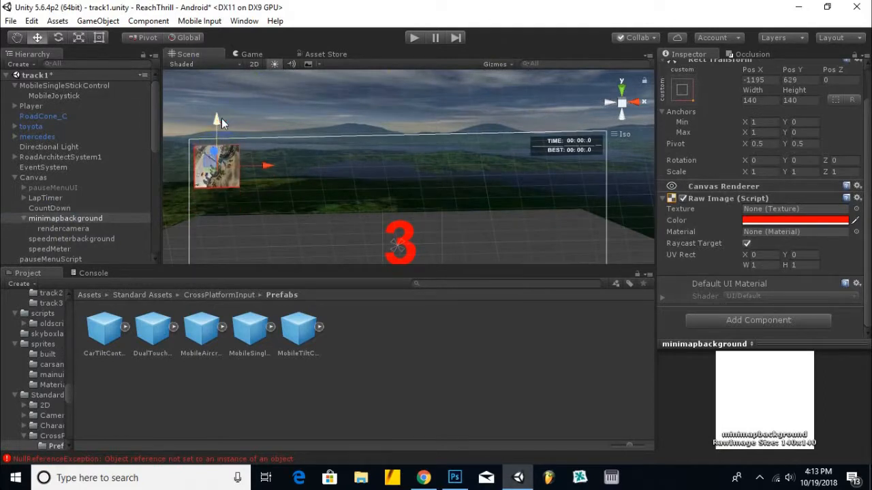
left_click_drag(264, 168, 262, 170)
left_click_drag(212, 136, 215, 127)
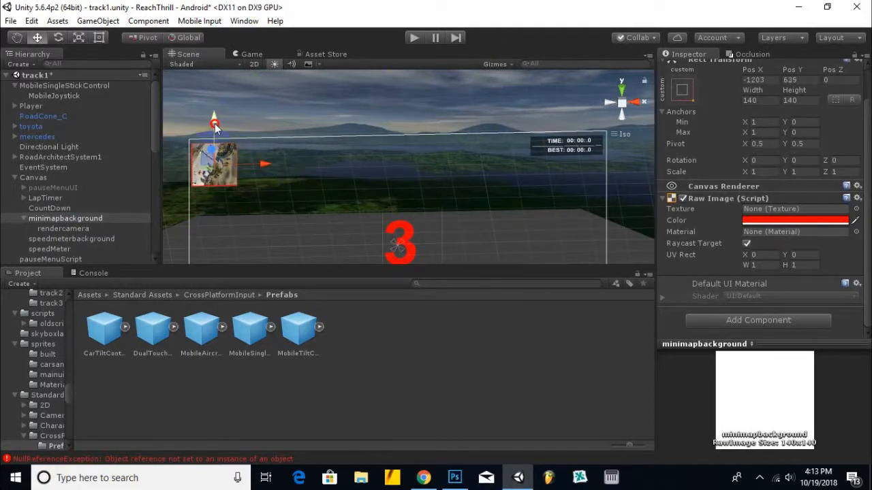
scroll(403, 187, "down", 8)
middle_click_drag(471, 230, 453, 139)
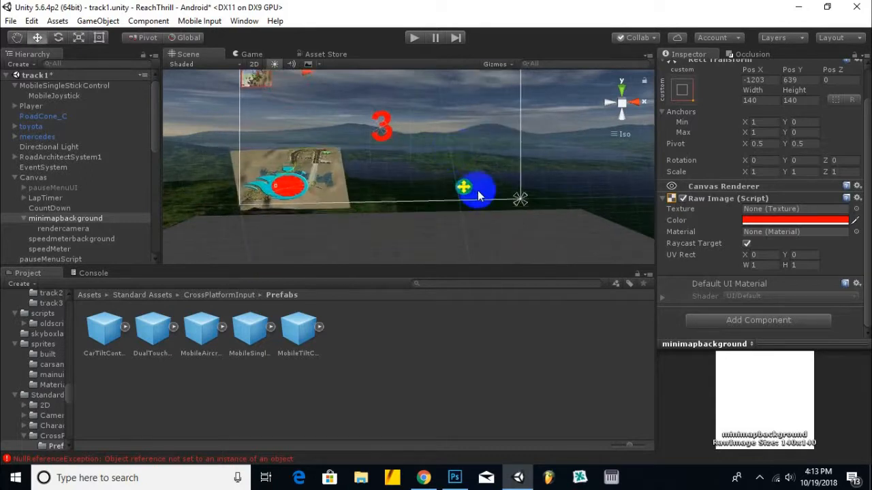
Inspect the speedometer background, Canvas and minimapbackground objects in turn.
left_click(75, 239)
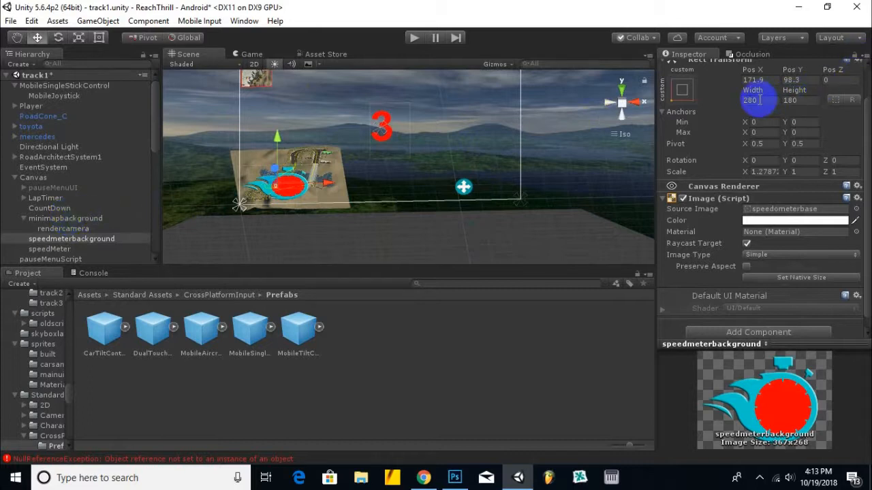
left_click(469, 191)
left_click(296, 186)
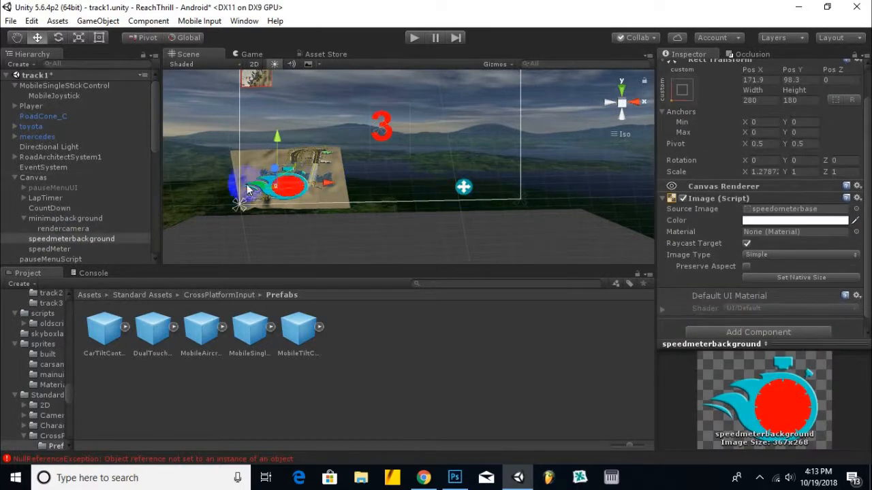
left_click(65, 219)
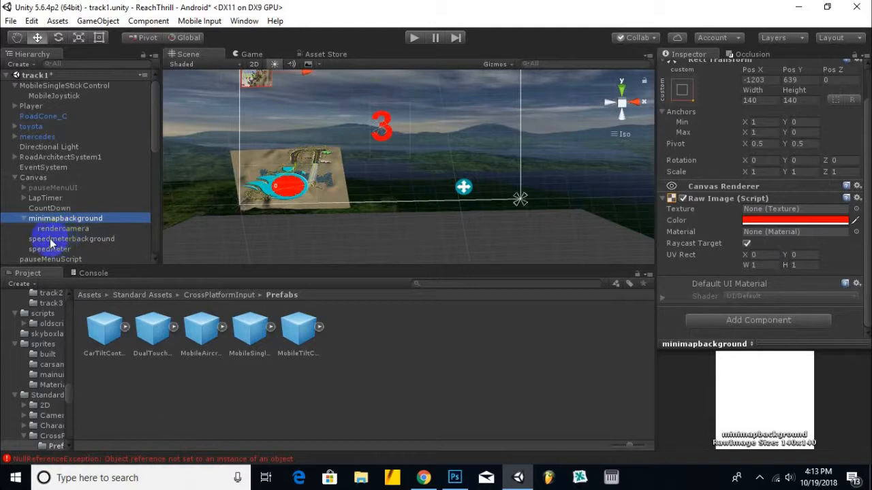
Set the speedometer background's height to 200 in the Rect Transform.
left_click(59, 239)
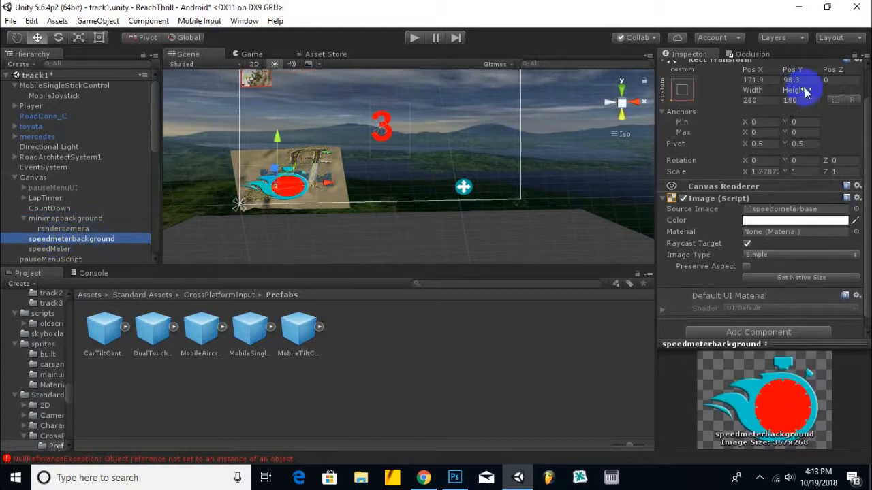
left_click(750, 100)
left_click_drag(733, 102, 799, 103)
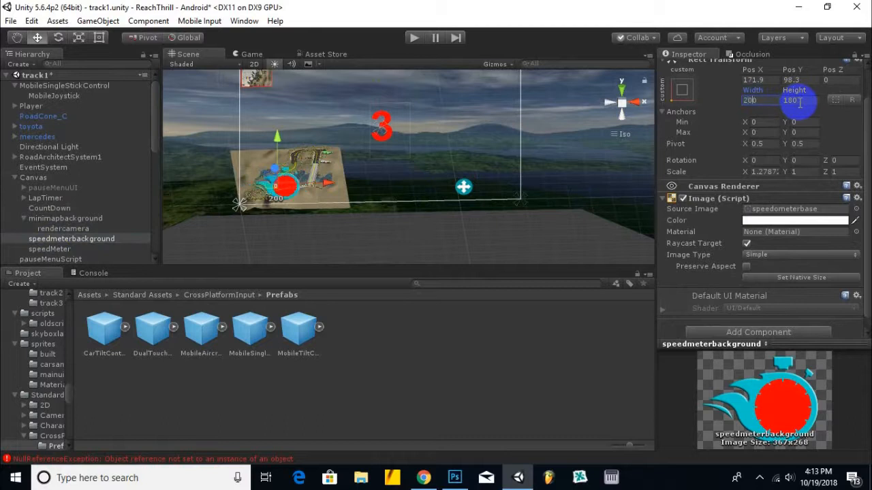
left_click(790, 101)
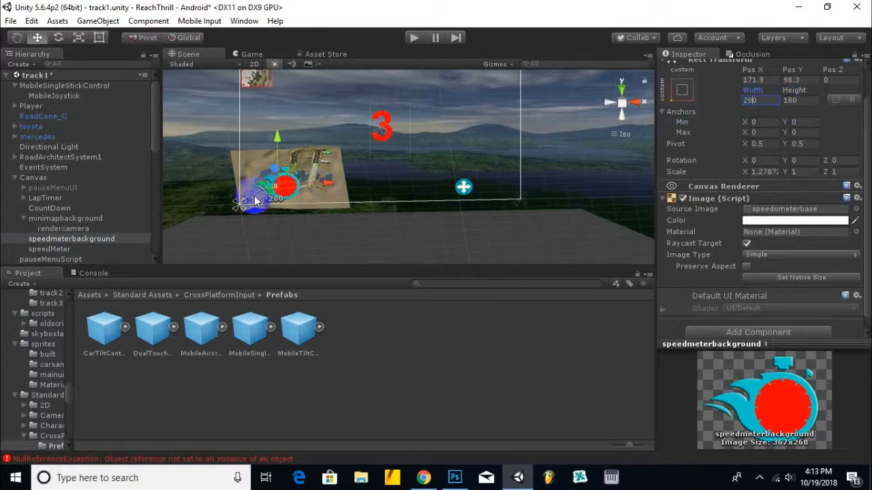
scroll(252, 198, "up", 8)
scroll(327, 191, "down", 1)
middle_click_drag(327, 191, 387, 197)
left_click(786, 123)
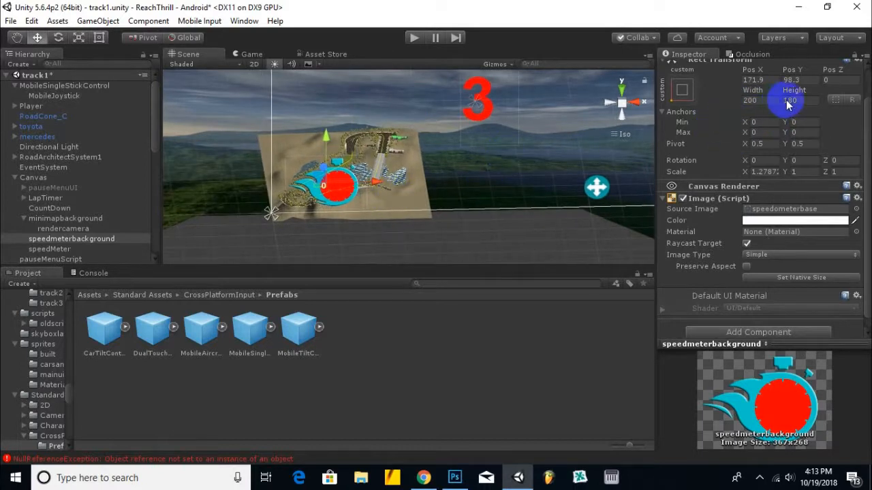
type("200")
Drag the speedometer background further left and slightly up to Pos Y 102.
scroll(240, 175, "up", 7)
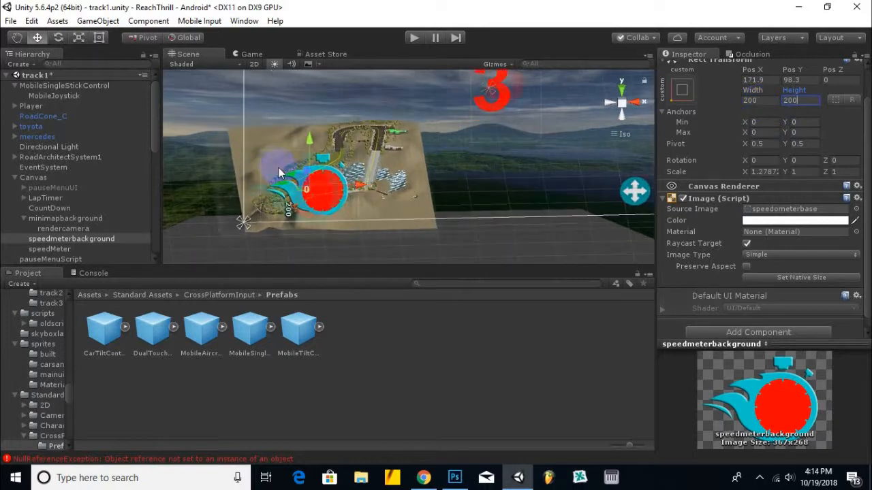
left_click_drag(347, 193, 329, 197)
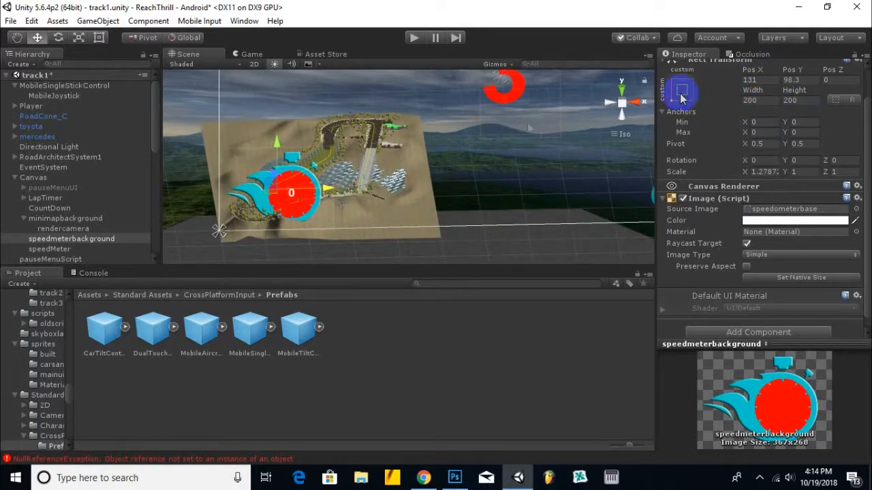
scroll(525, 146, "up", 1)
scroll(351, 193, "up", 1)
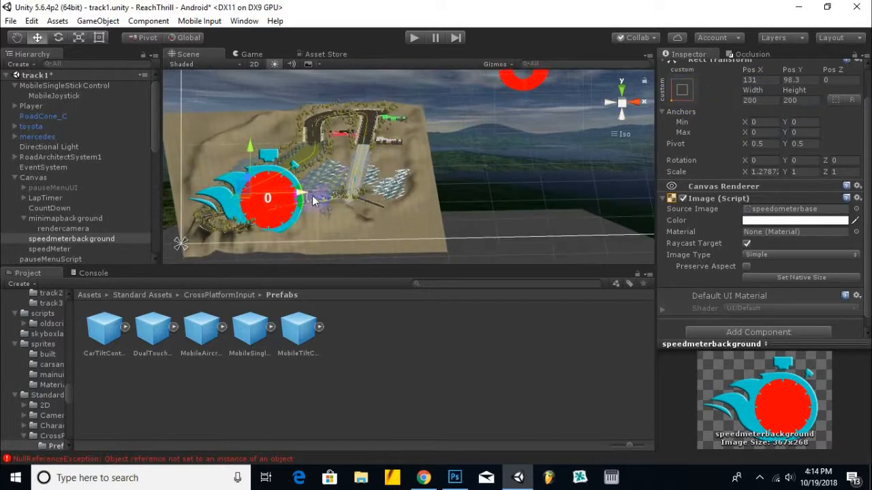
left_click_drag(248, 152, 249, 149)
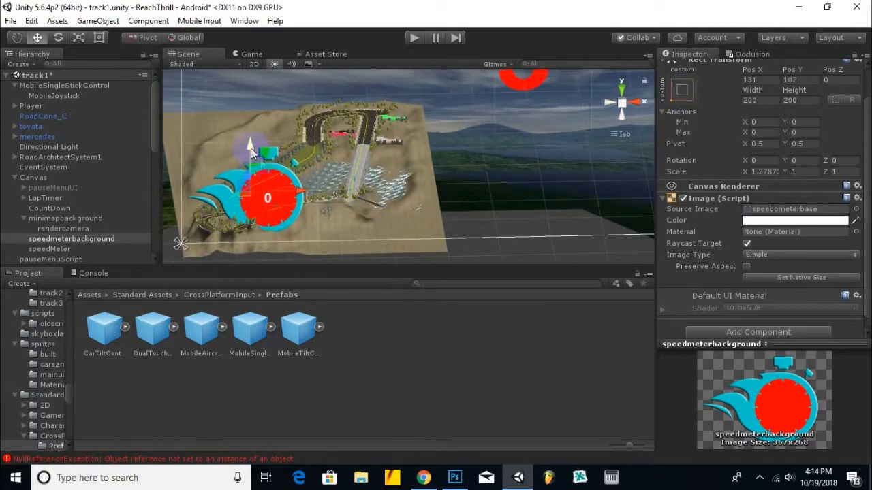
Move the speedMeter text left onto the gauge, to Pos X -438.
left_click(54, 249)
left_click_drag(350, 209, 329, 207)
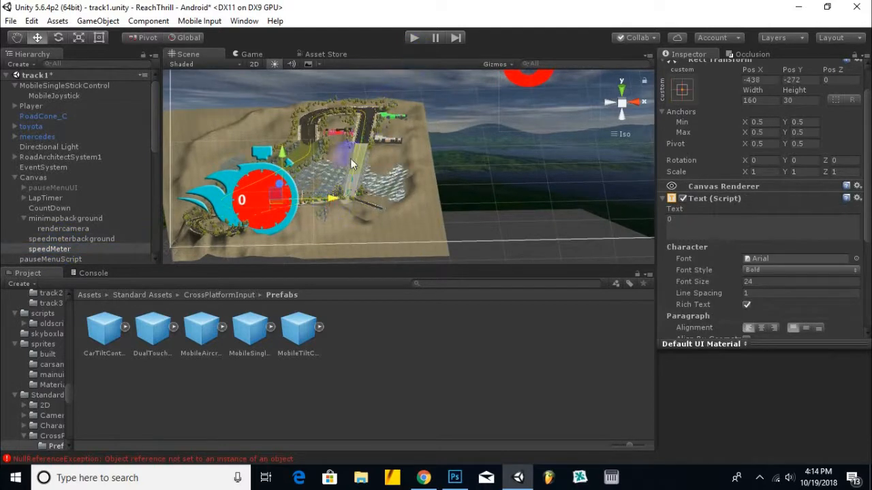
scroll(350, 158, "down", 10)
middle_click_drag(441, 202, 378, 179)
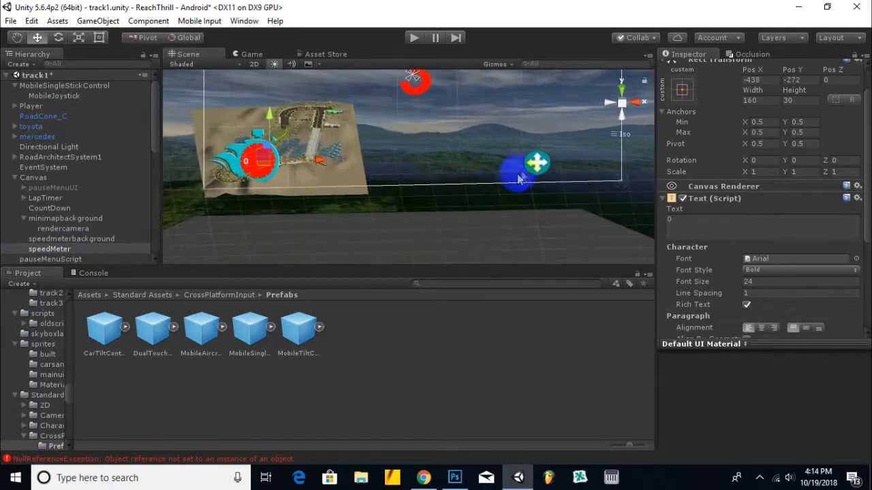
left_click(539, 170)
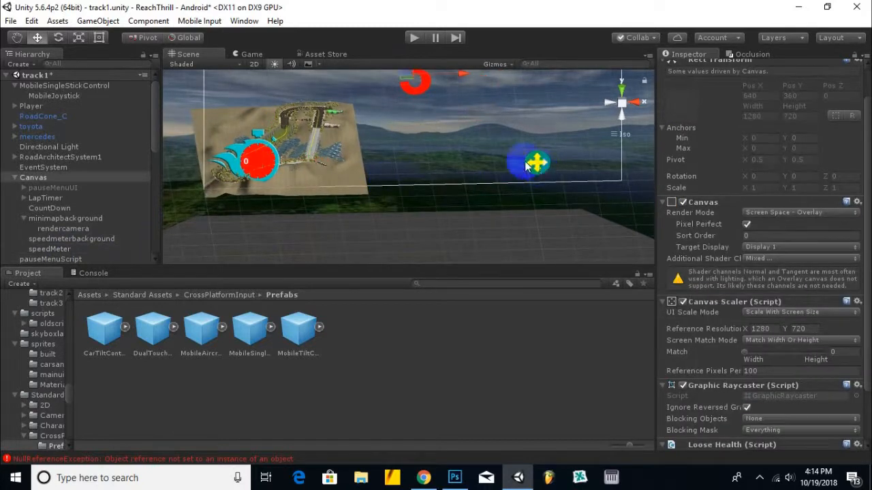
Resize MobileJoystick from 80 by 80 to 200 by 200.
left_click(58, 95)
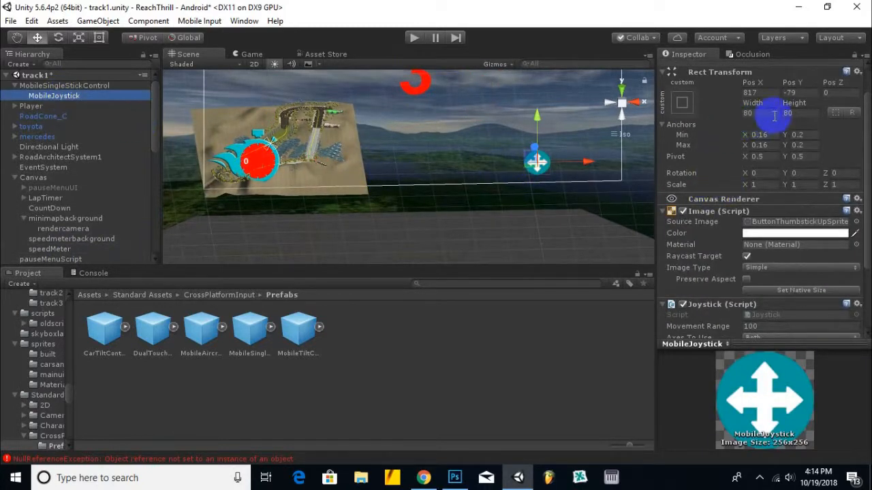
left_click(768, 113)
type("20")
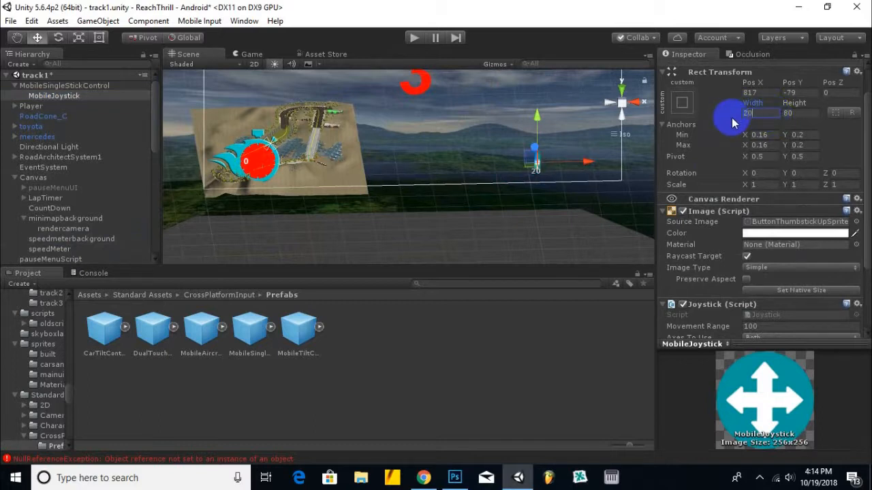
type("0")
key("Tab")
type("200")
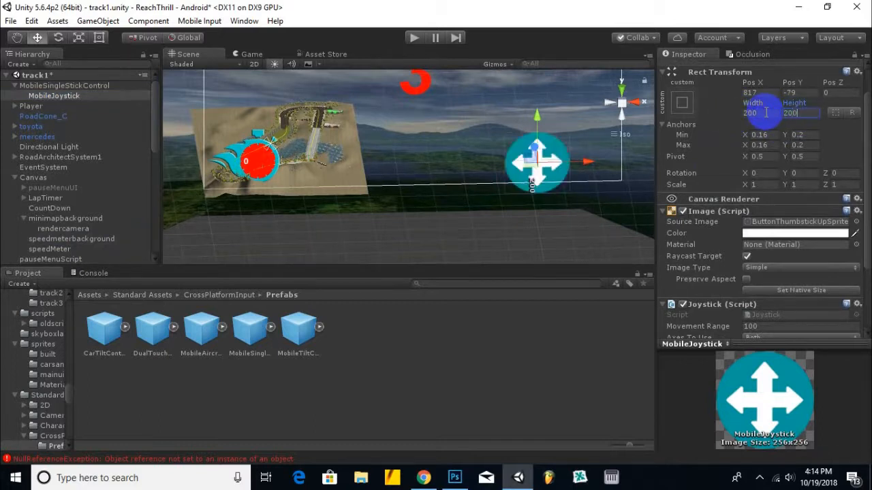
Move the joystick right to Pos X 960 at the canvas's lower right.
middle_click_drag(502, 185, 438, 192)
left_click_drag(487, 165, 530, 184)
scroll(467, 192, "down", 5)
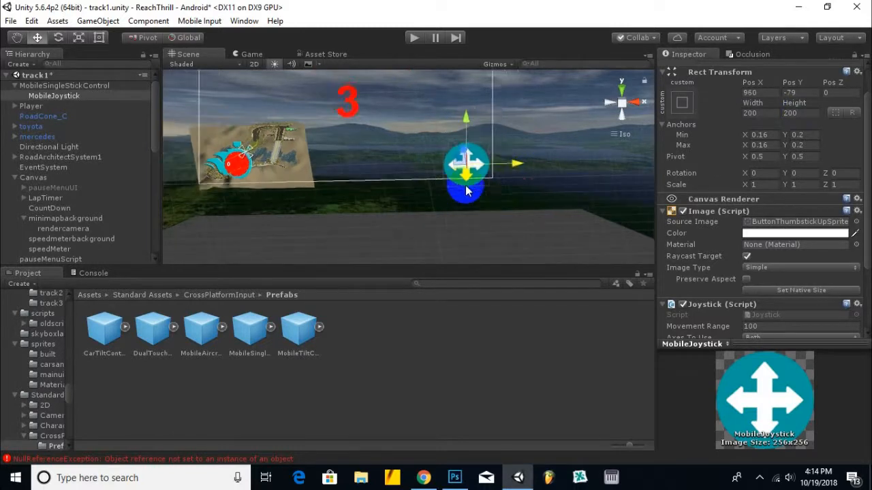
middle_click_drag(467, 191, 529, 235)
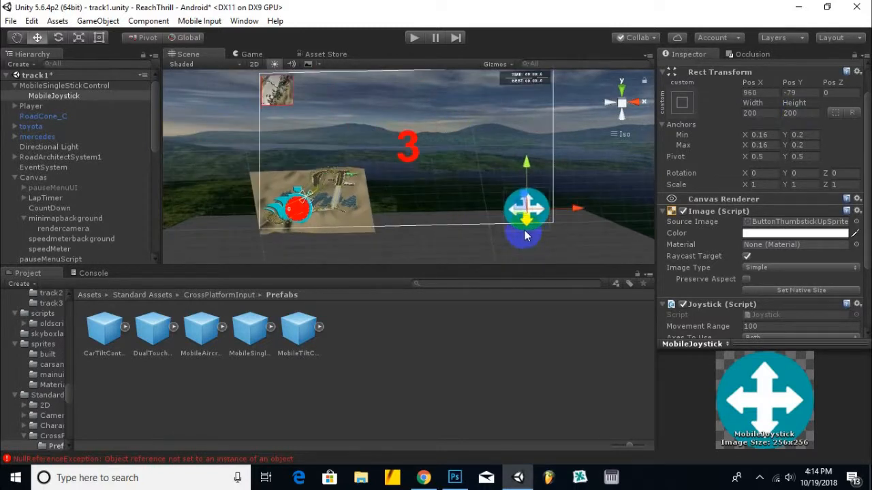
left_click(423, 477)
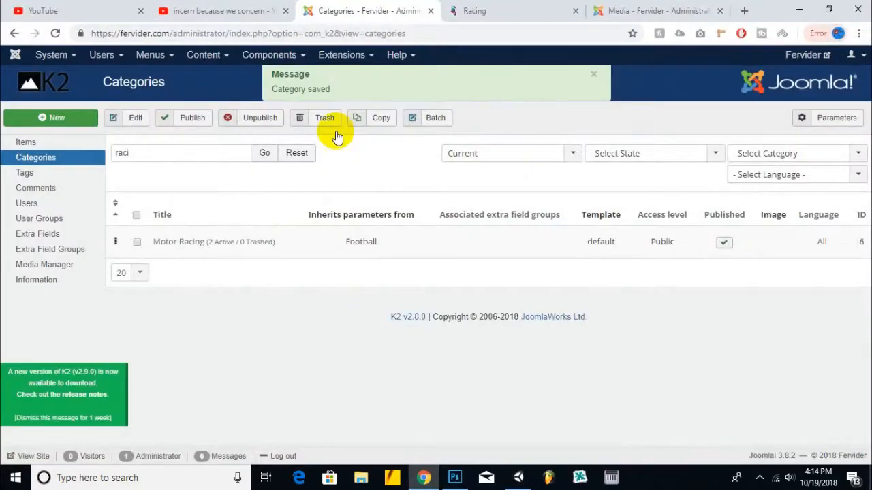
In a new Chrome tab, search Google and switch to image results.
left_click(744, 12)
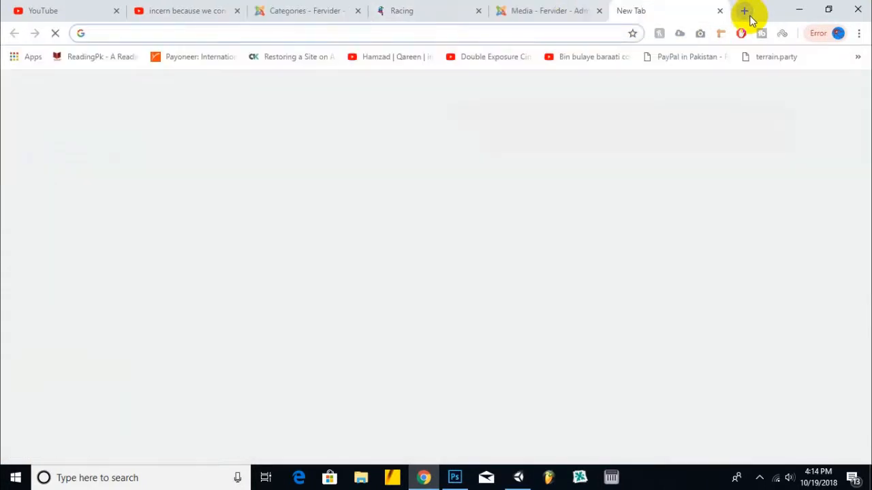
type("googlell")
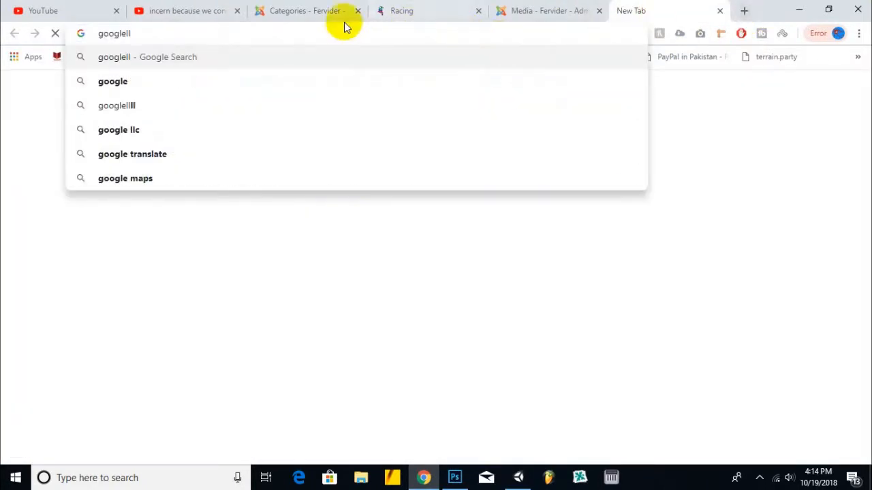
left_click_drag(126, 33, 218, 34)
key("BackSpace")
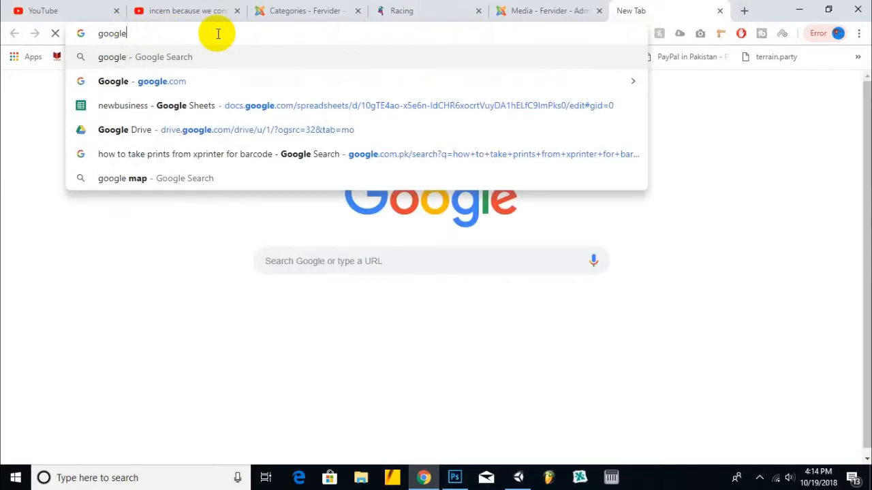
key("Return")
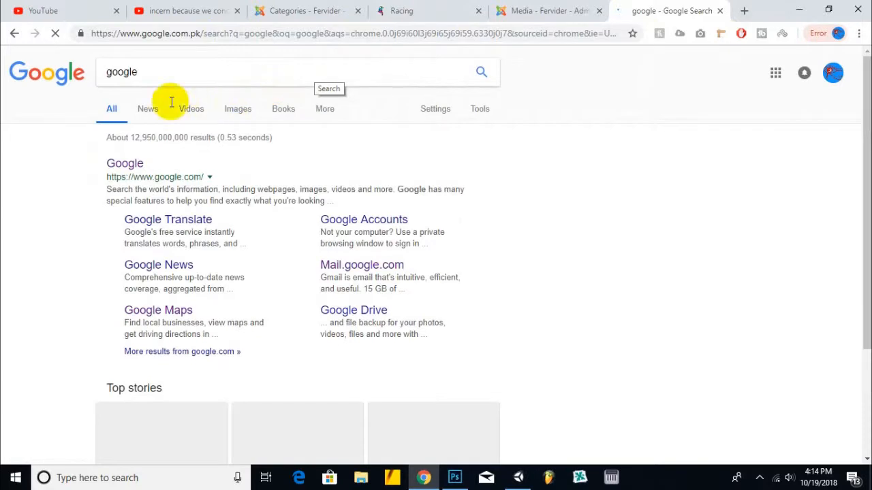
left_click(238, 113)
Search Google Images for 'game joystick png icon' and browse the results.
left_click_drag(233, 81, 79, 77)
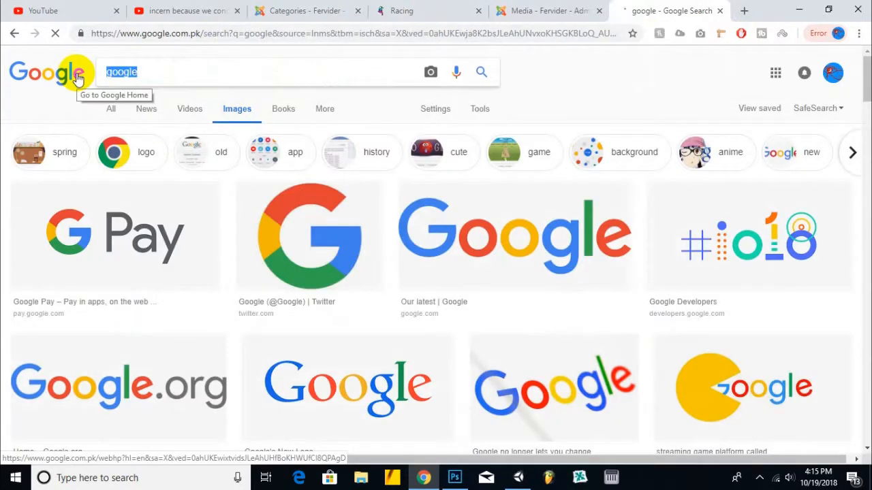
type("game joys")
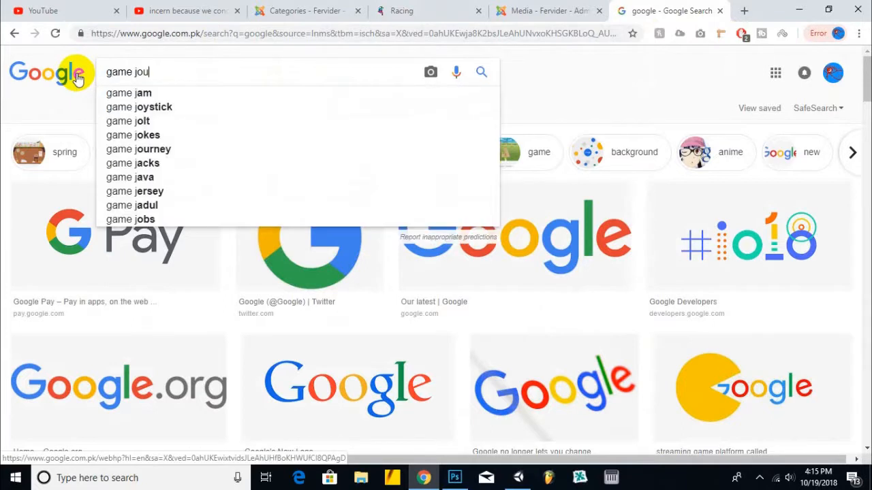
type("tick")
key("Return")
left_click(187, 72)
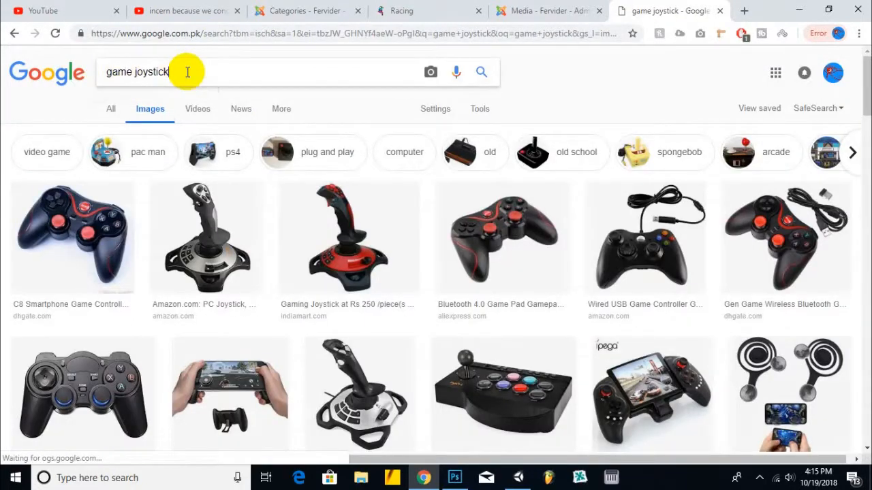
type("png")
key("Return")
scroll(613, 239, "down", 3)
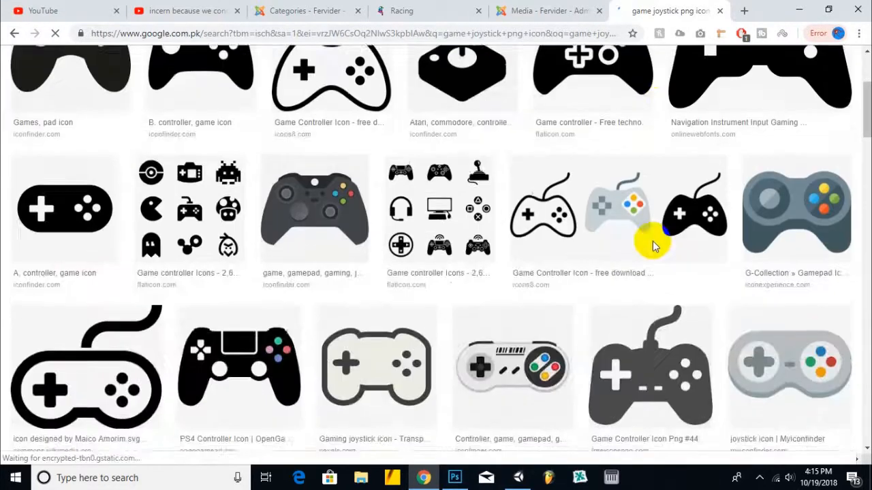
scroll(652, 245, "down", 5)
scroll(652, 243, "down", 5)
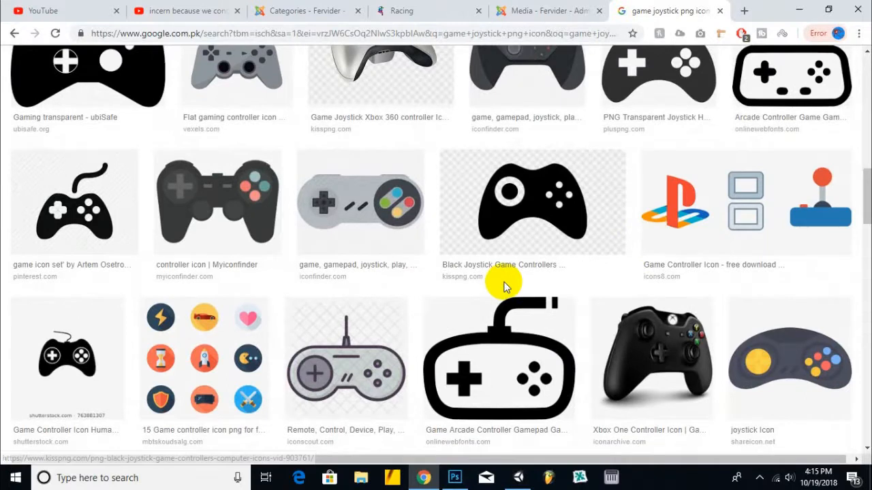
scroll(504, 287, "up", 8)
scroll(504, 286, "up", 5)
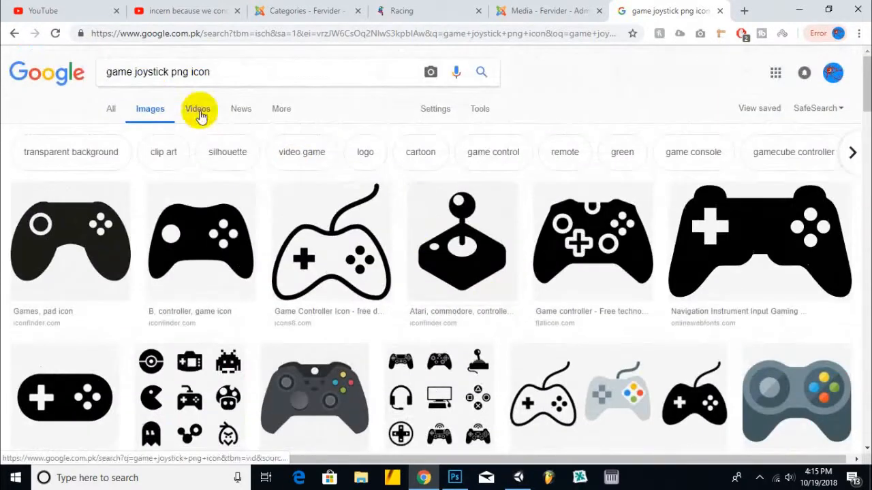
Refine the image search to 'game control mobile png icon', then minimize Chrome.
double_click(169, 72)
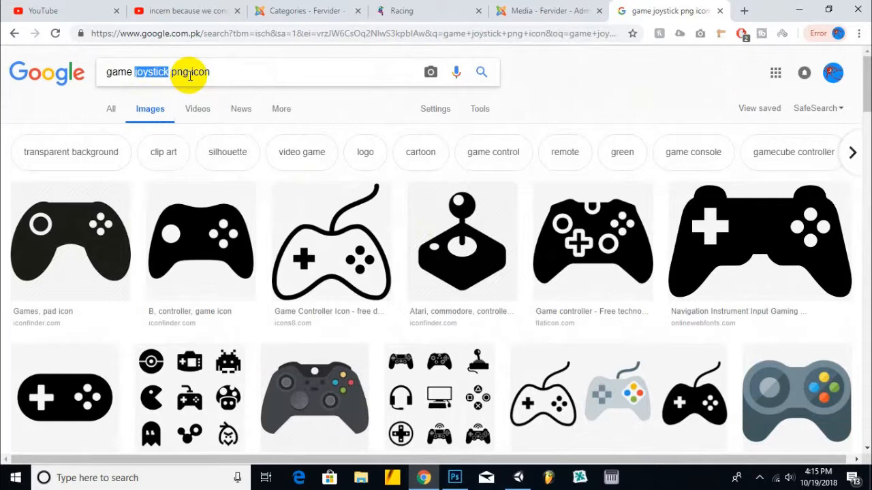
type("contr")
type("ol mobile")
key("Return")
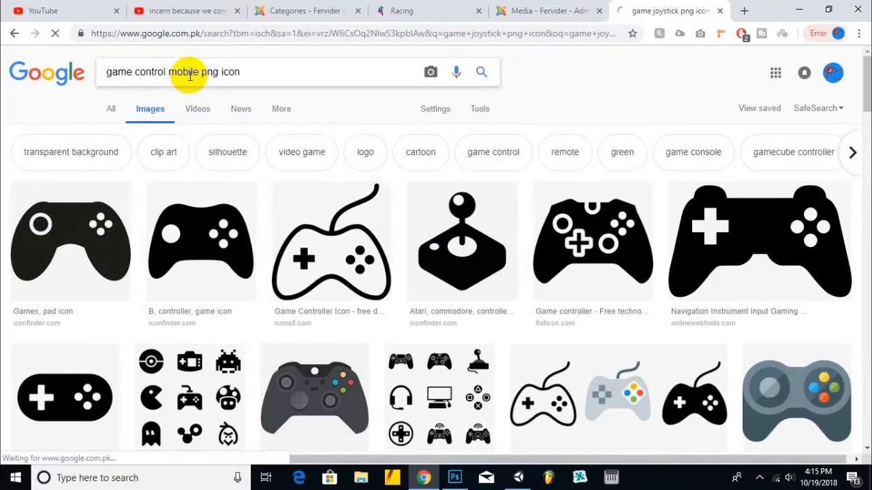
scroll(321, 228, "down", 6)
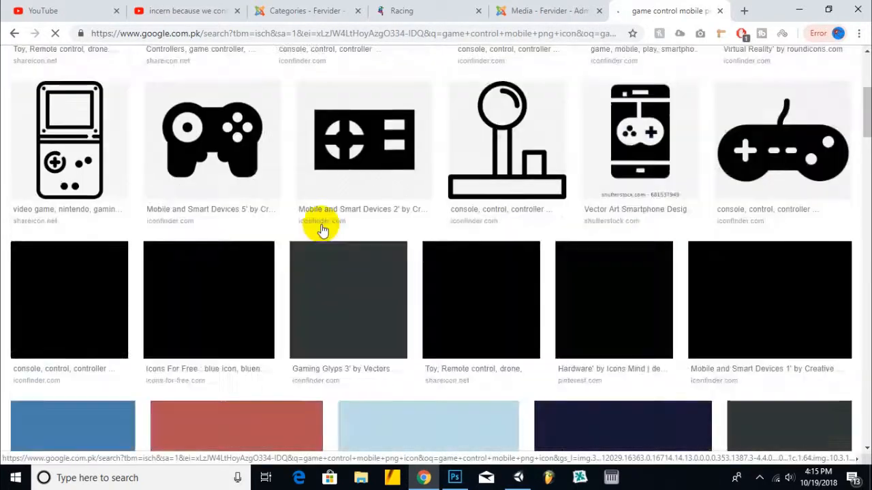
scroll(321, 225, "up", 3)
scroll(321, 222, "down", 4)
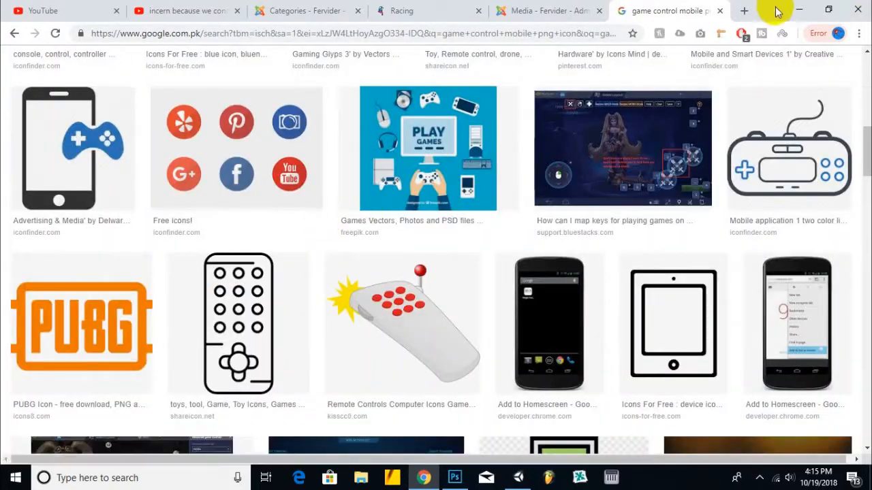
left_click(799, 10)
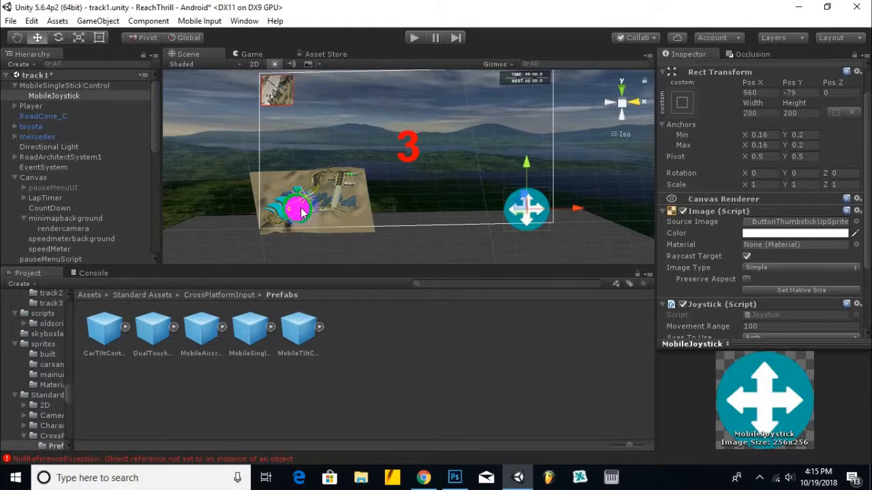
Pick the joystick in the scene, drag it left toward the map and raise it slightly.
scroll(578, 198, "up", 2)
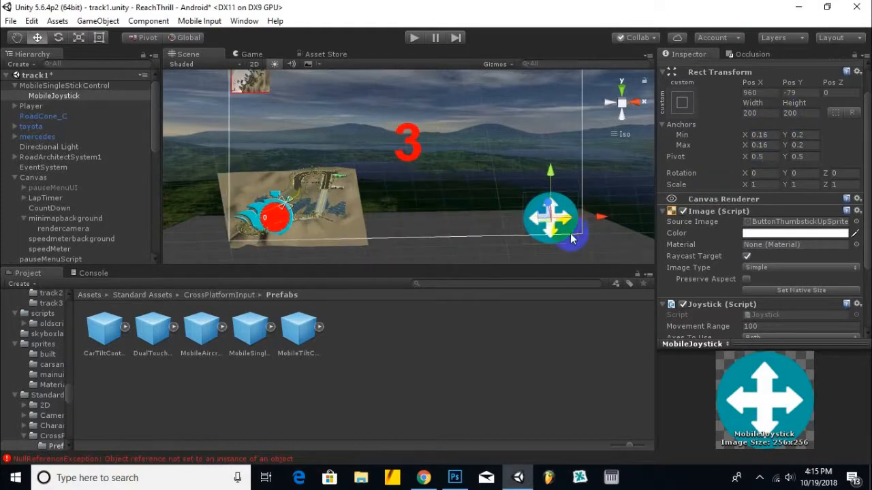
left_click(252, 219)
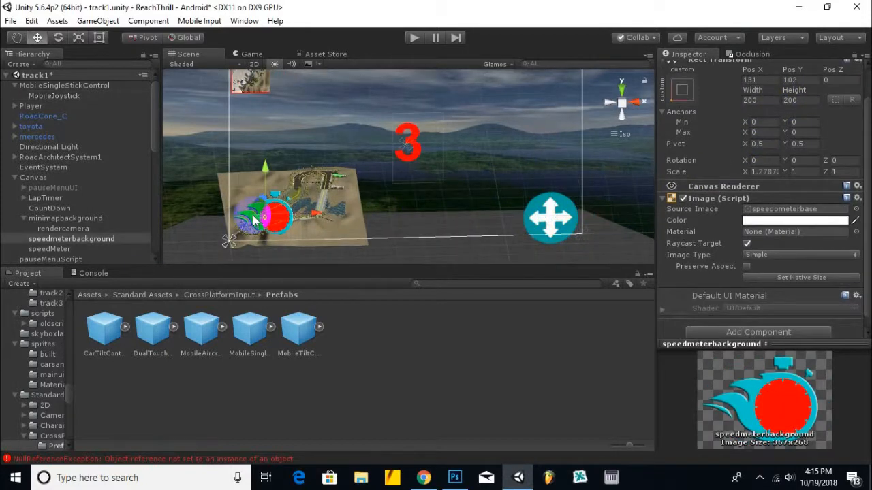
middle_click_drag(531, 203, 502, 173)
left_click(540, 198)
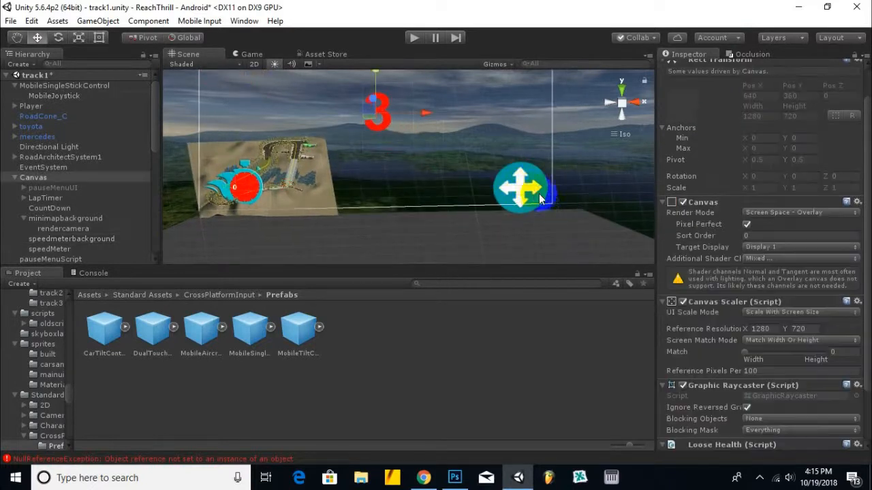
left_click_drag(540, 198, 288, 227)
scroll(387, 150, "up", 3)
scroll(389, 149, "down", 2)
middle_click_drag(417, 149, 553, 132)
scroll(337, 143, "up", 6)
left_click_drag(314, 139, 317, 125)
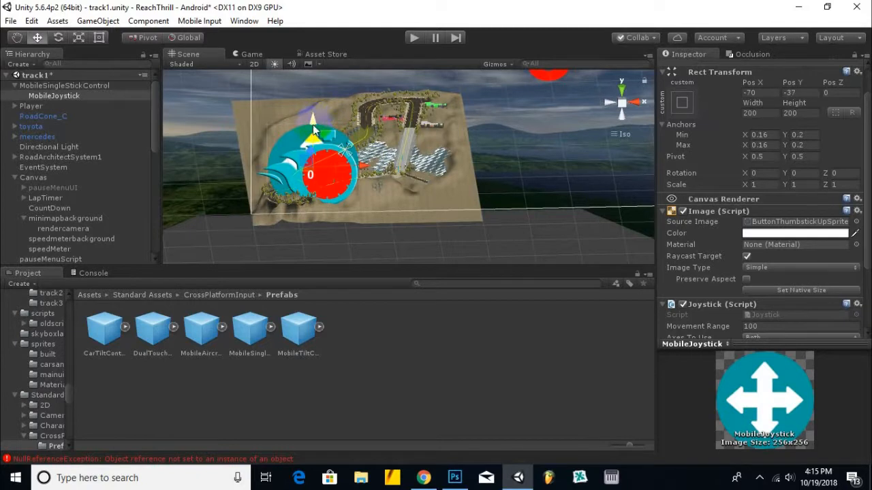
Move the joystick right to Pos X 603, Pos Y -37, and start retyping its width as 170.
scroll(315, 133, "down", 4)
left_click_drag(383, 166, 627, 169)
scroll(334, 197, "down", 4)
middle_click_drag(330, 200, 197, 186)
scroll(339, 176, "up", 5)
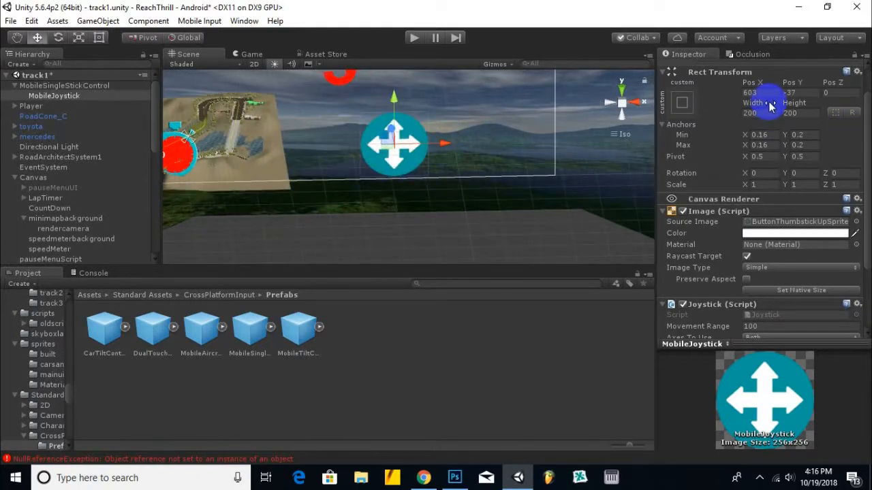
left_click_drag(766, 114, 705, 116)
scroll(361, 204, "down", 3)
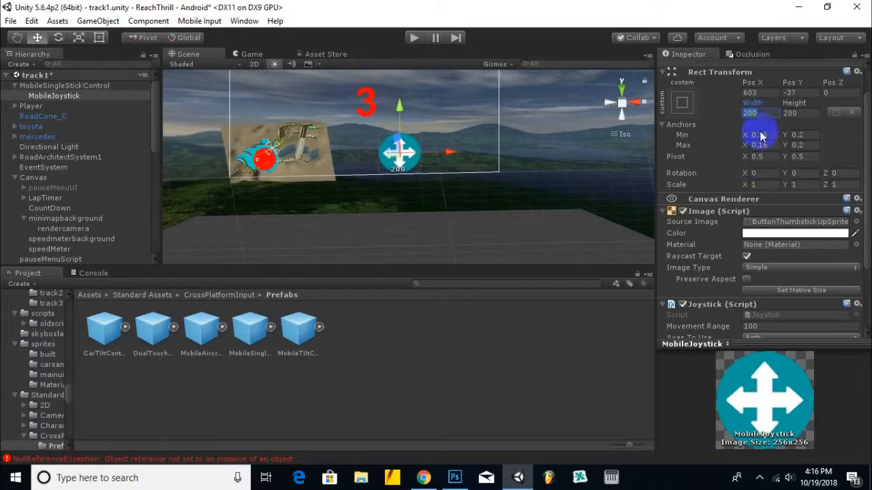
type("1")
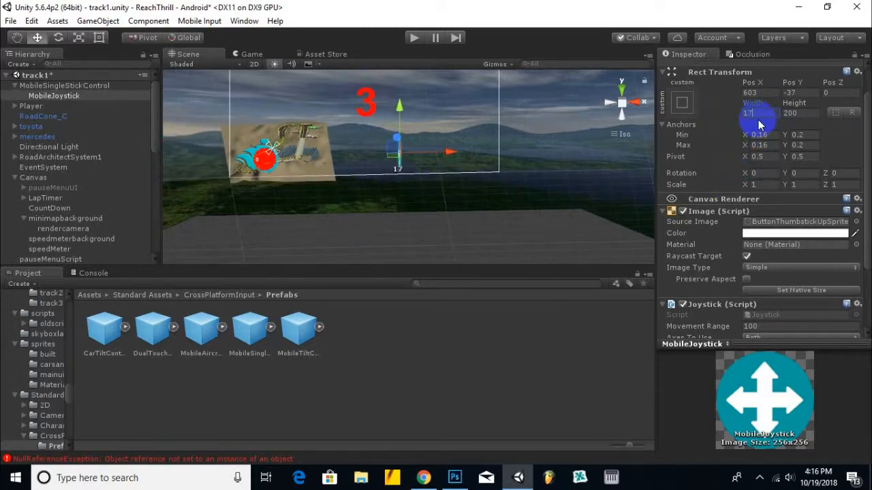
type("7")
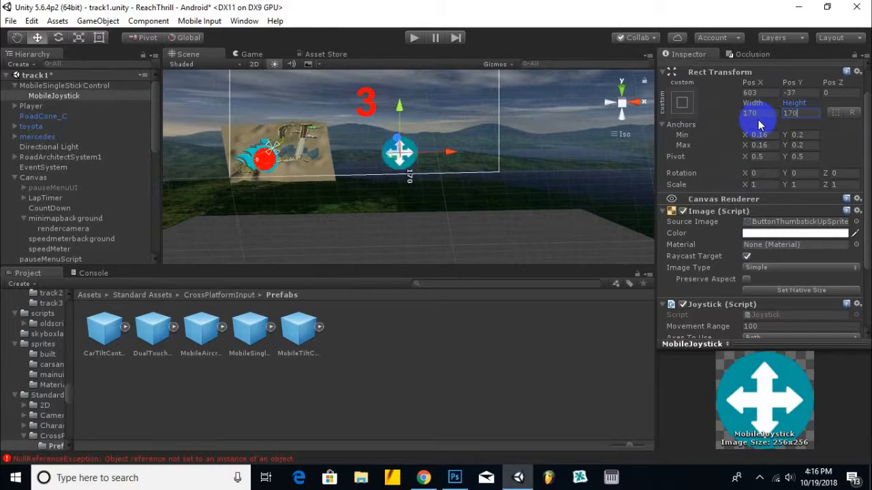
Drag MobileJoystick right and slightly down to Pos X 978, Pos Y -44.
left_click_drag(425, 148, 471, 171)
scroll(490, 157, "up", 5)
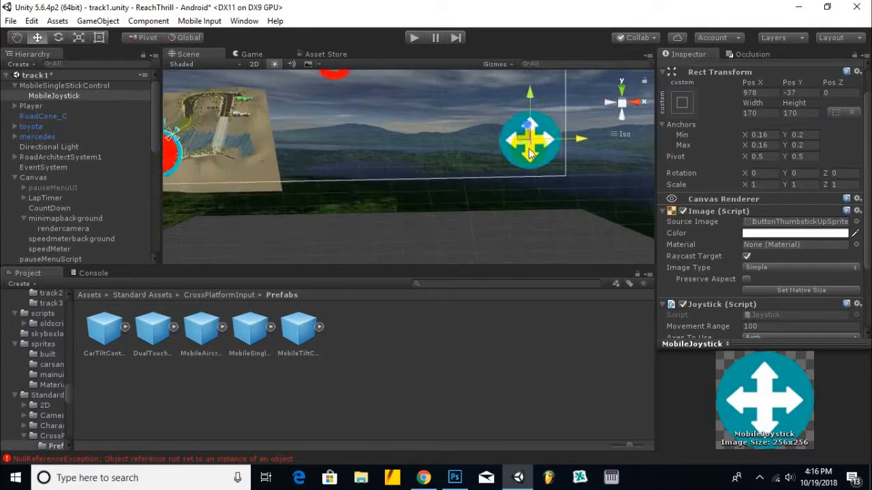
left_click_drag(551, 98, 552, 100)
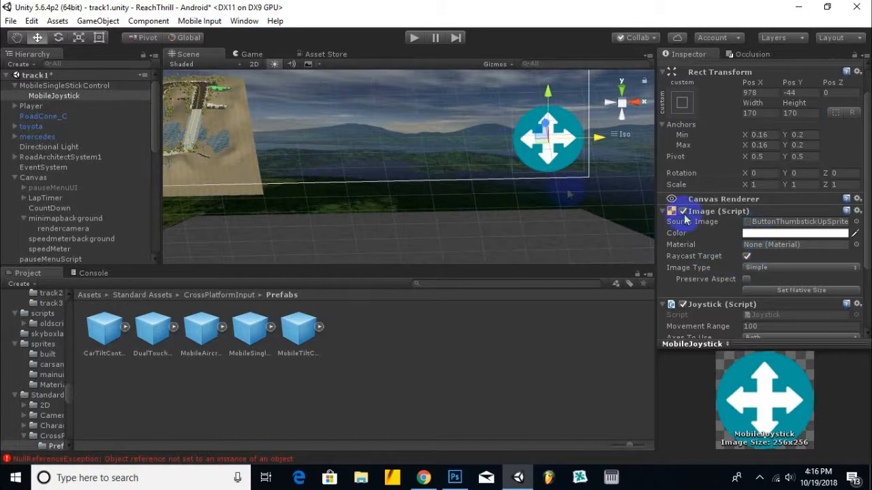
scroll(755, 291, "down", 4)
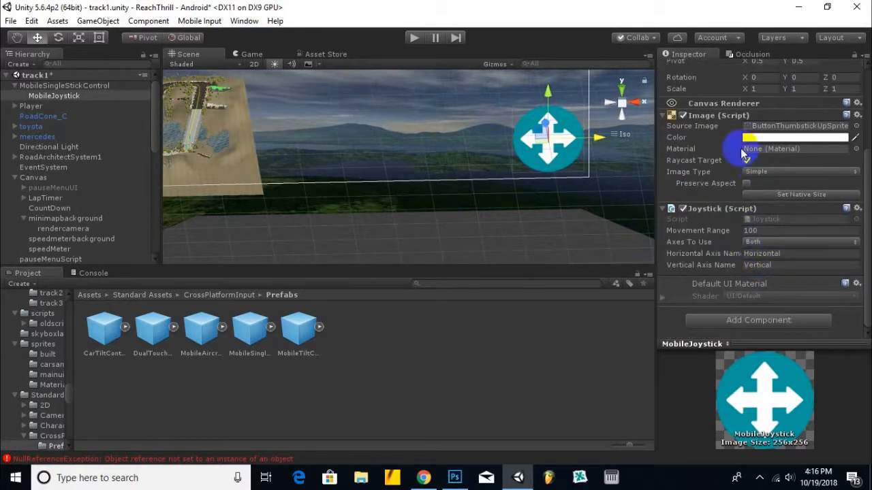
scroll(688, 179, "up", 4)
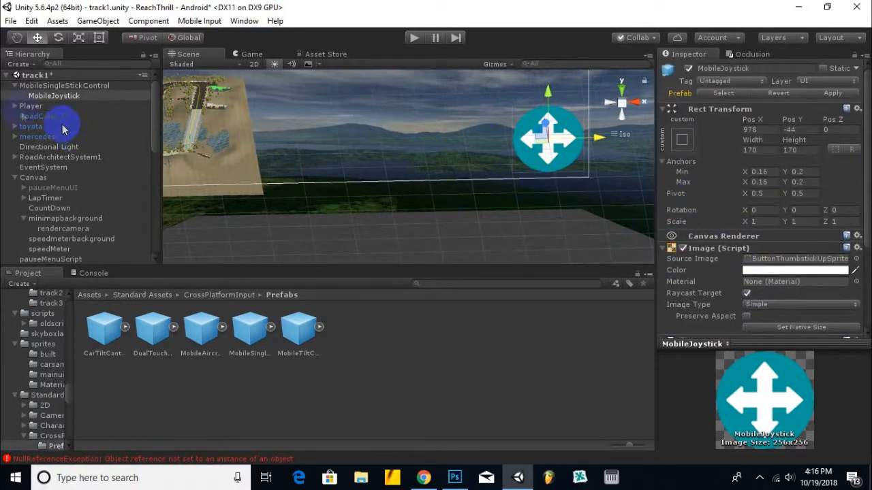
left_click(47, 86)
scroll(759, 389, "down", 1)
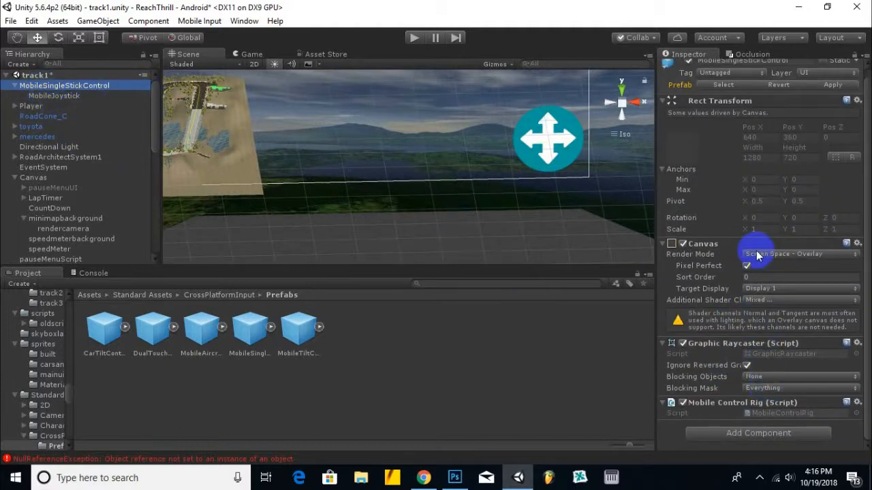
scroll(755, 250, "up", 1)
Tint the MobileJoystick image pure red (FF0000) and enter play mode to test it.
left_click(68, 96)
left_click(769, 270)
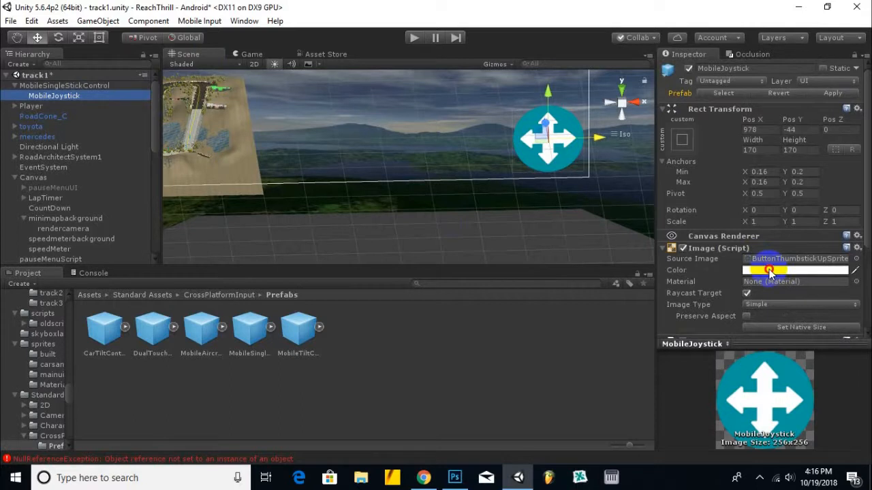
left_click_drag(554, 228, 593, 188)
left_click_drag(565, 154, 711, 189)
scroll(450, 197, "down", 4)
left_click_drag(736, 253, 736, 227)
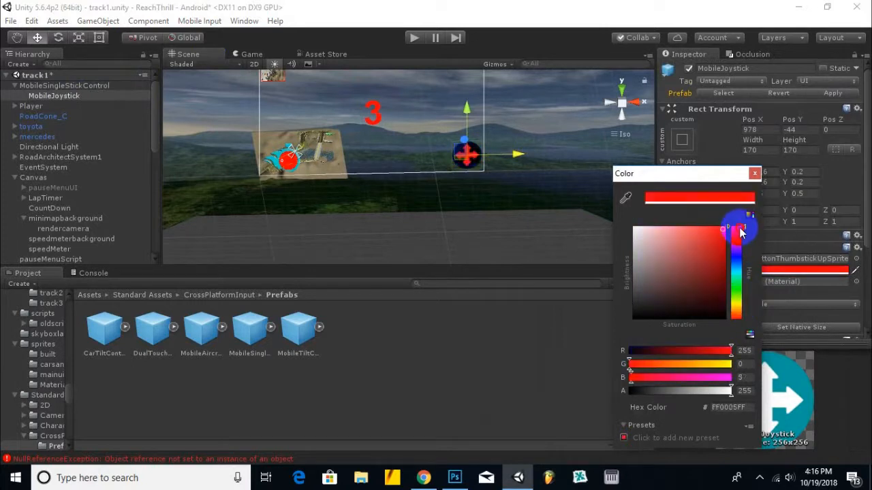
scroll(421, 204, "down", 7)
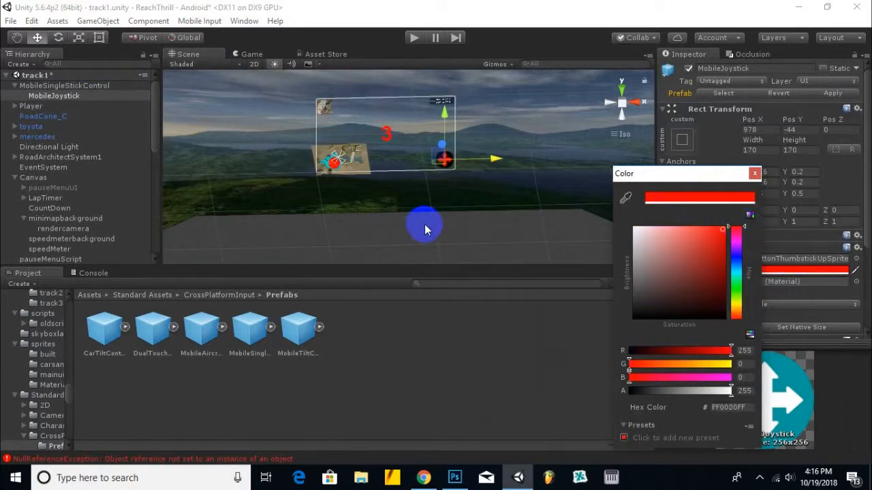
scroll(427, 228, "up", 4)
left_click(753, 175)
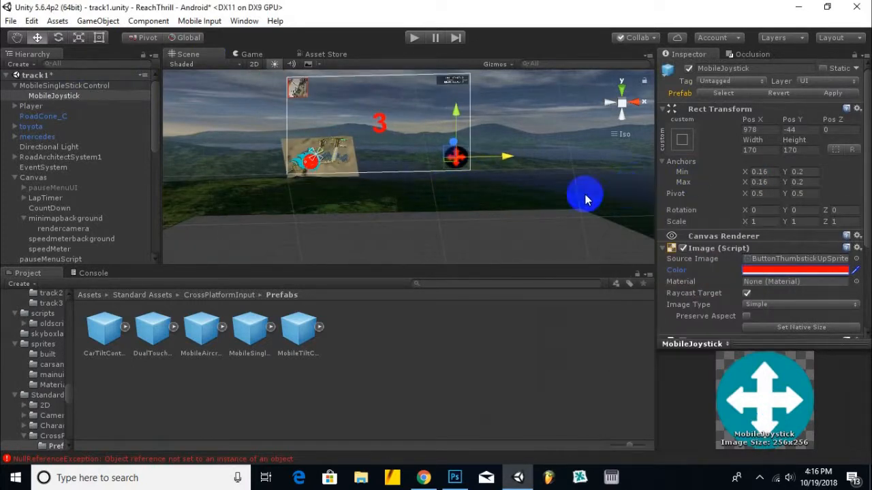
left_click(413, 37)
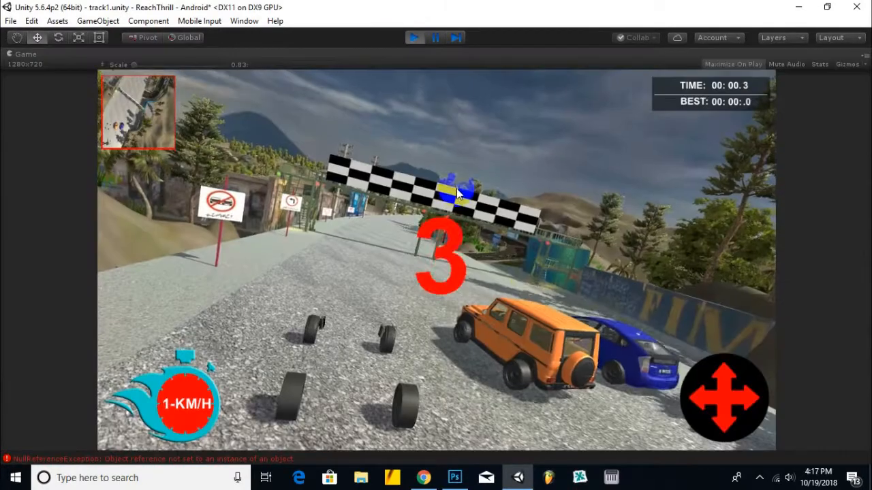
mouse_move(722, 392)
left_mouse_down()
mouse_move(720, 318)
mouse_move(716, 401)
mouse_move(720, 360)
mouse_move(768, 373)
mouse_move(638, 363)
mouse_move(778, 371)
mouse_move(743, 476)
mouse_move(749, 436)
mouse_move(600, 370)
mouse_move(806, 365)
mouse_move(705, 361)
left_mouse_up()
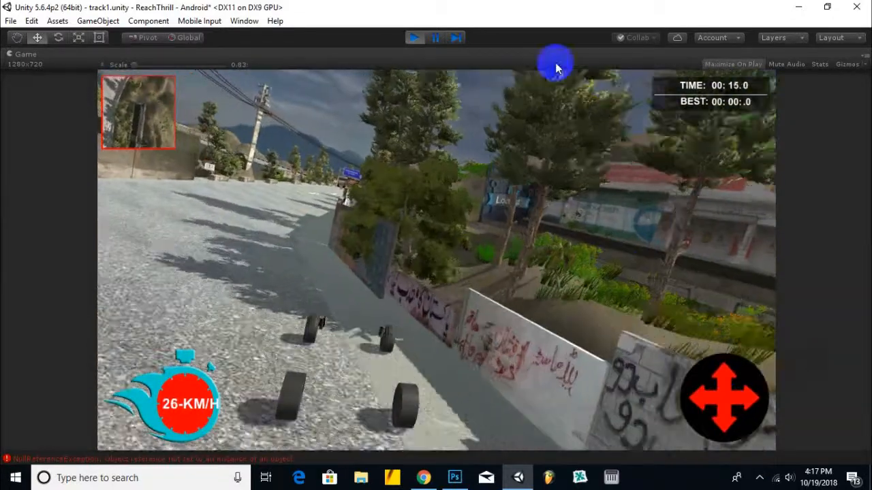
left_click(414, 37)
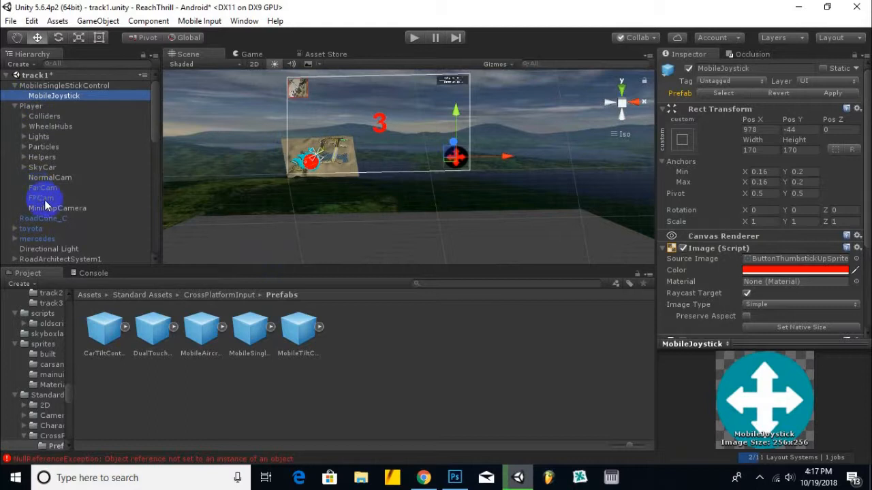
Activate the Nissan car body under SkyCar and run the game to test it.
left_click(24, 168)
left_click(49, 177)
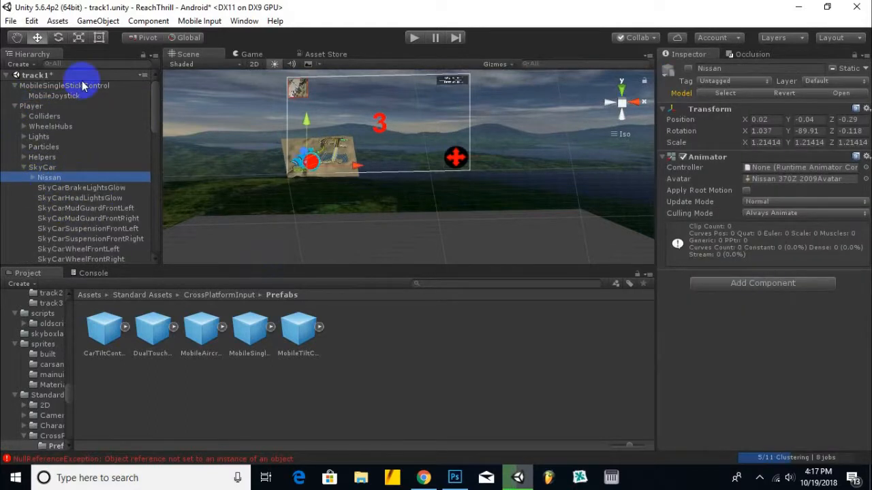
left_click(688, 69)
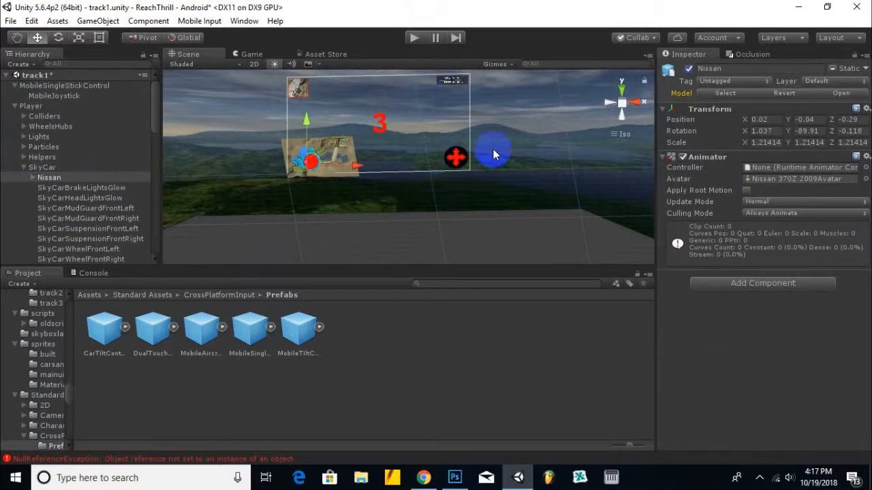
left_click(414, 37)
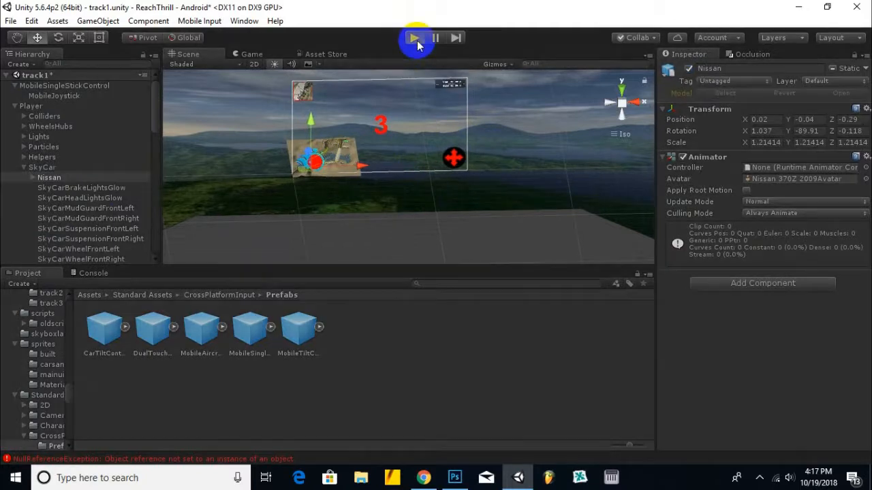
left_click_drag(460, 158, 460, 178)
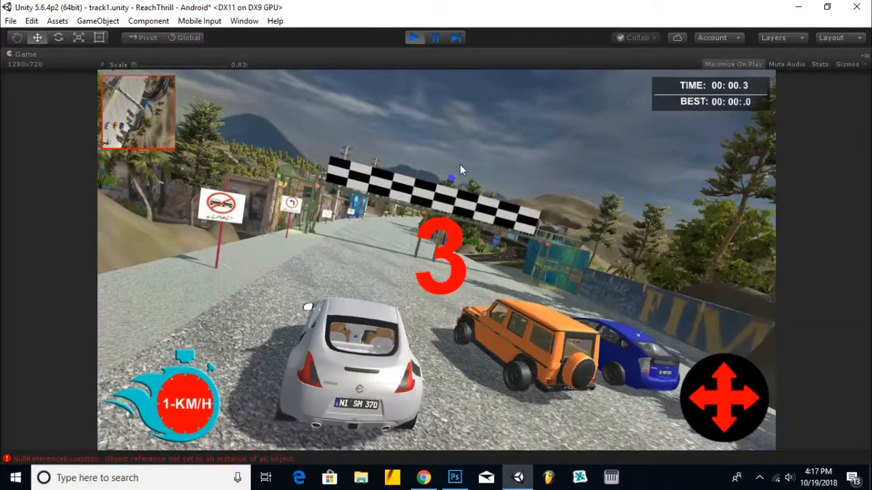
mouse_move(737, 397)
left_mouse_down()
mouse_move(732, 345)
mouse_move(670, 344)
mouse_move(820, 346)
mouse_move(626, 376)
mouse_move(521, 481)
mouse_move(531, 487)
mouse_move(608, 423)
mouse_move(847, 409)
mouse_move(870, 399)
mouse_move(856, 364)
mouse_move(792, 296)
mouse_move(685, 272)
mouse_move(844, 326)
mouse_move(685, 360)
mouse_move(500, 467)
mouse_move(671, 424)
mouse_move(797, 382)
mouse_move(705, 362)
mouse_move(735, 316)
mouse_move(725, 351)
mouse_move(700, 325)
mouse_move(769, 324)
mouse_move(669, 334)
mouse_move(490, 429)
left_mouse_up()
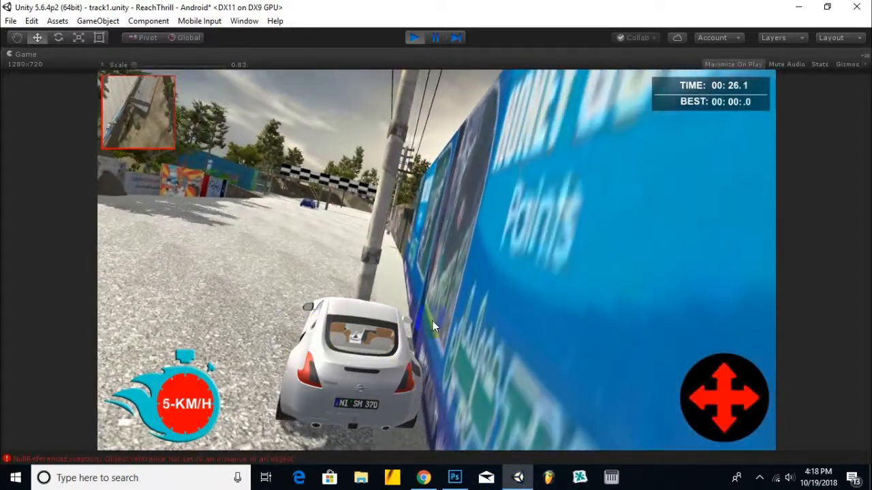
mouse_move(712, 390)
left_mouse_down()
mouse_move(720, 388)
mouse_move(692, 407)
left_mouse_up()
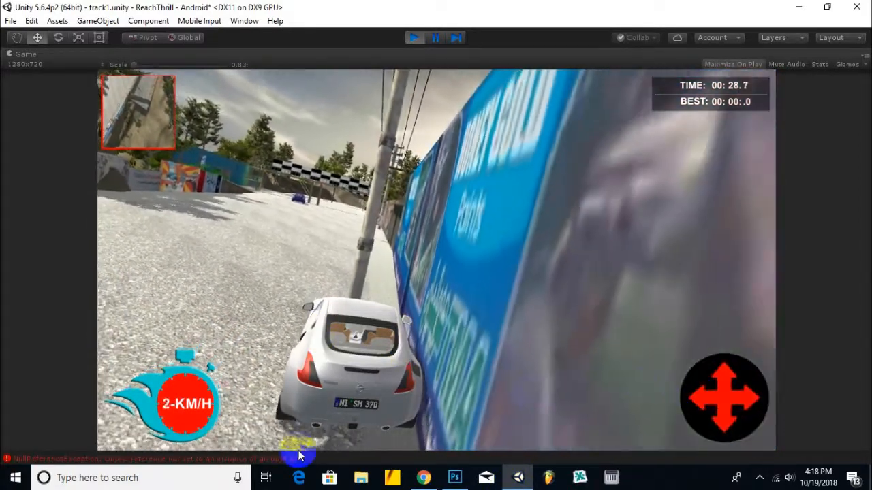
mouse_move(695, 408)
left_mouse_down()
mouse_move(608, 346)
mouse_move(470, 404)
mouse_move(424, 472)
left_mouse_up()
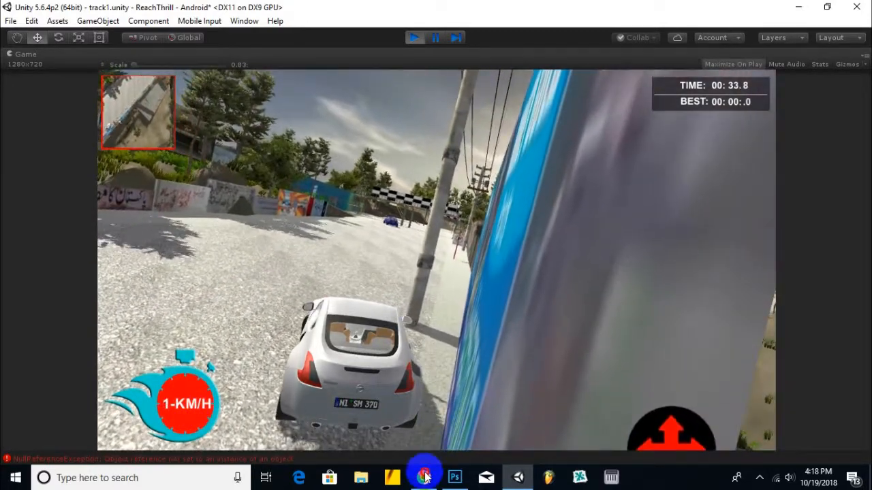
left_click(413, 38)
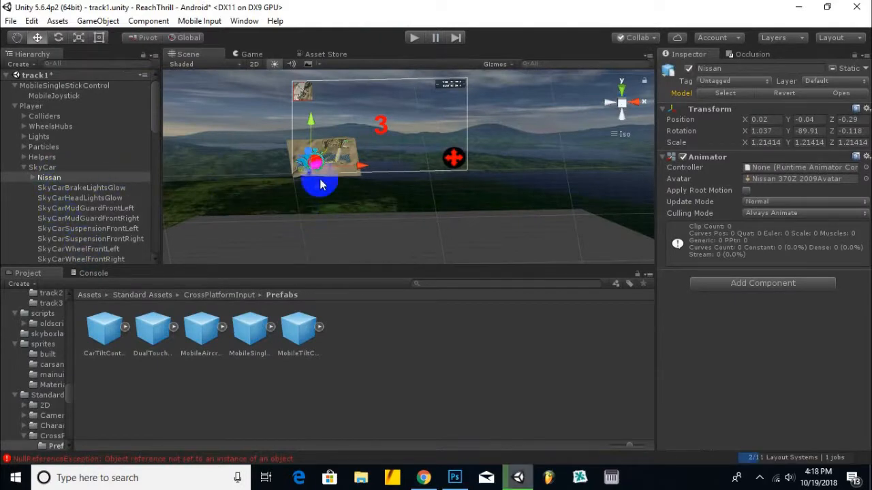
Select the speedMeter text on the gauge and change its Font Size from 24 to 16.
scroll(306, 178, "up", 15)
middle_click_drag(194, 165, 355, 167)
scroll(333, 165, "up", 10)
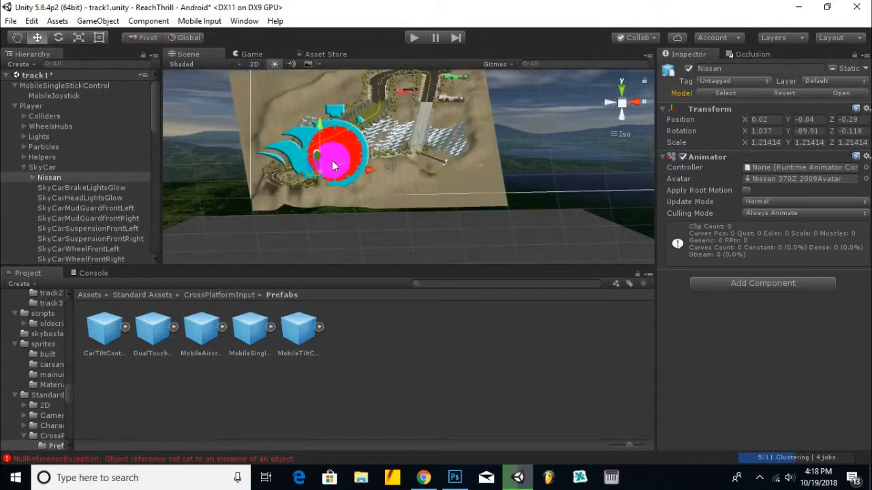
left_click(220, 166)
scroll(309, 165, "up", 8)
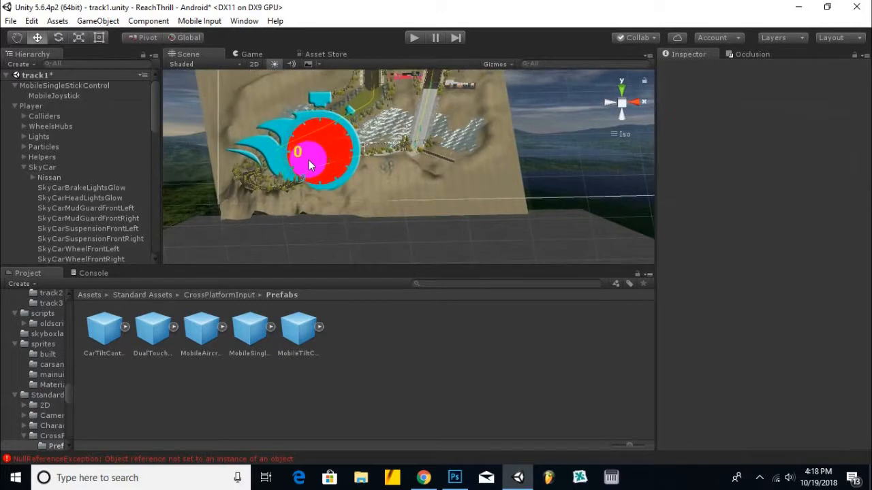
left_click(274, 157)
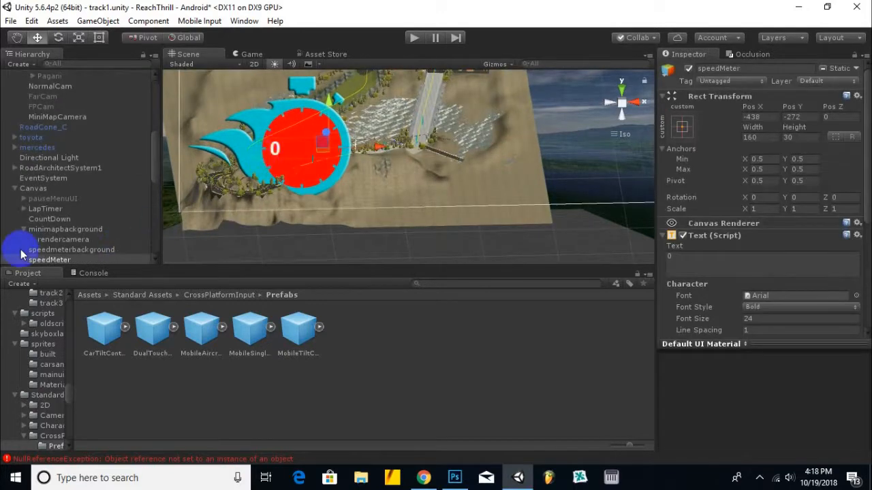
left_click(720, 322)
type("16")
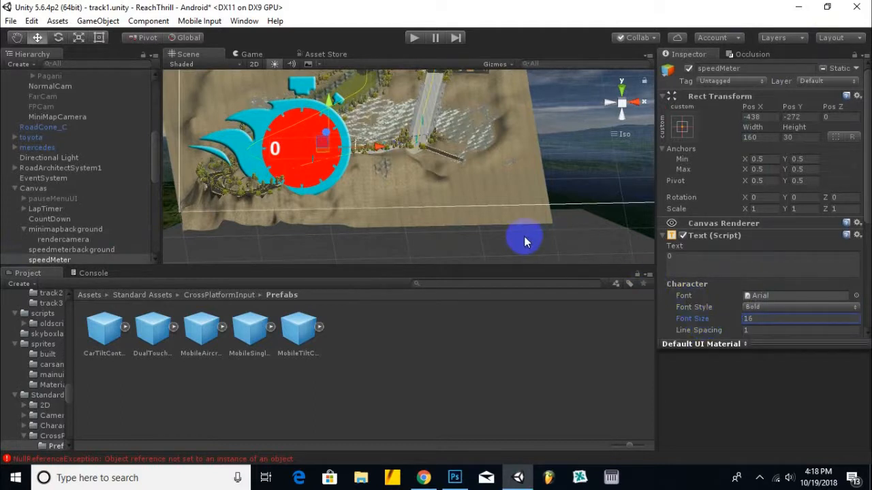
scroll(232, 166, "down", 10)
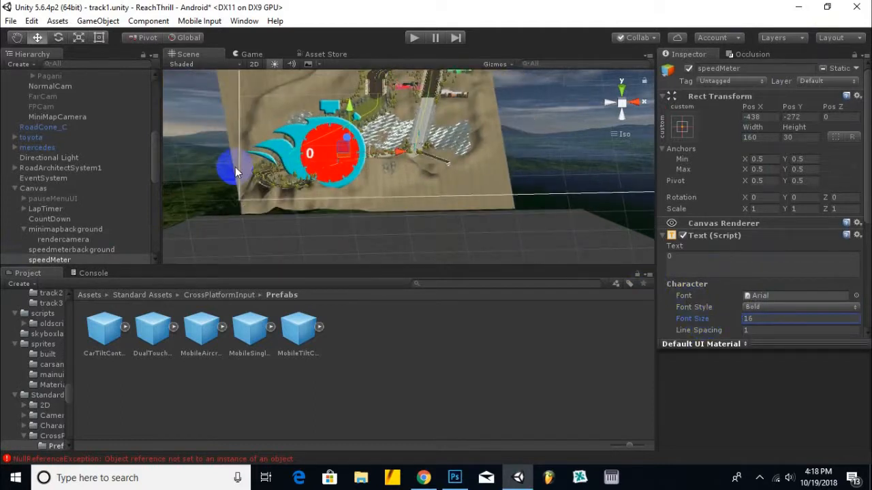
middle_click_drag(477, 166, 295, 187)
Move the MobileJoystick slightly left and up to Pos X 916, Pos Y 2.
left_click(496, 181)
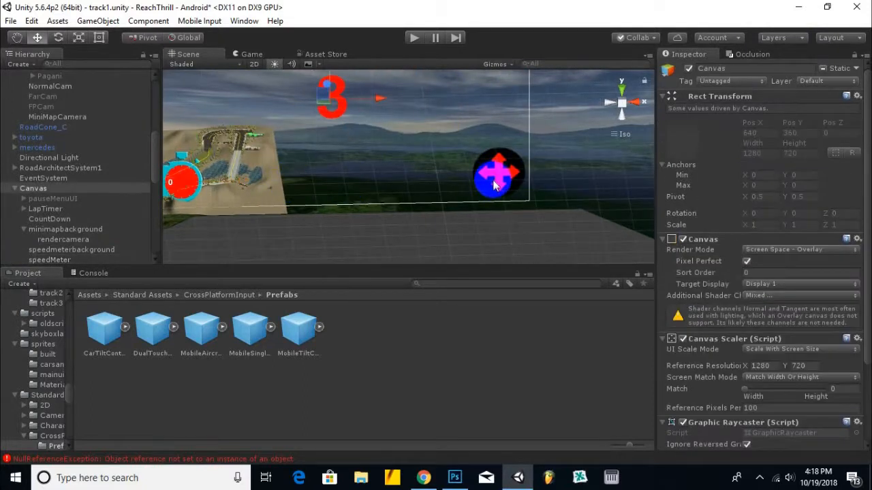
left_click(493, 180)
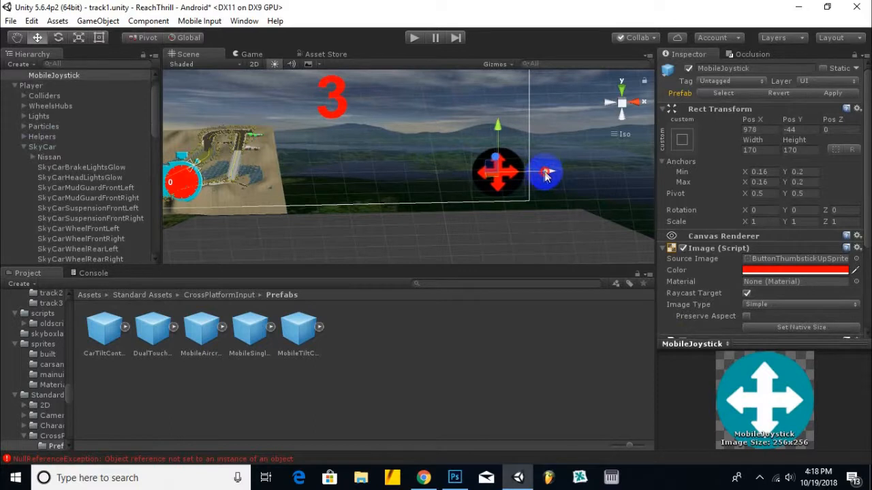
left_click_drag(545, 176, 535, 179)
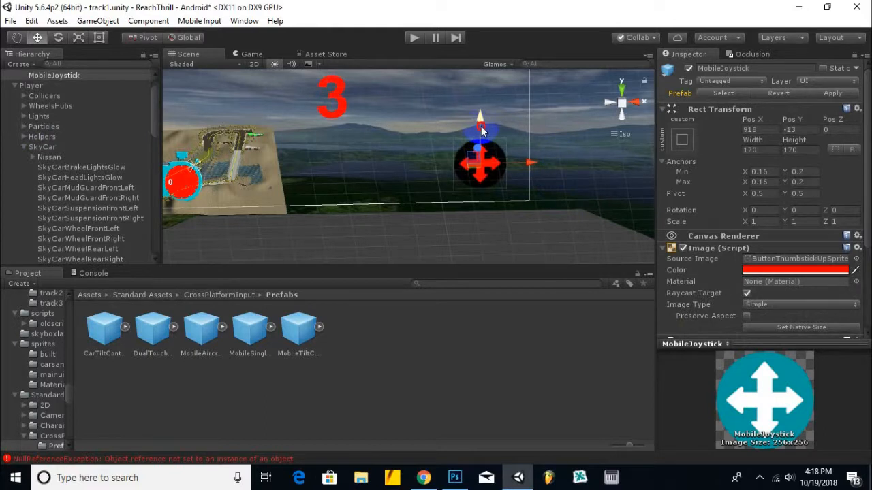
scroll(417, 172, "down", 3)
middle_click_drag(366, 174, 449, 179)
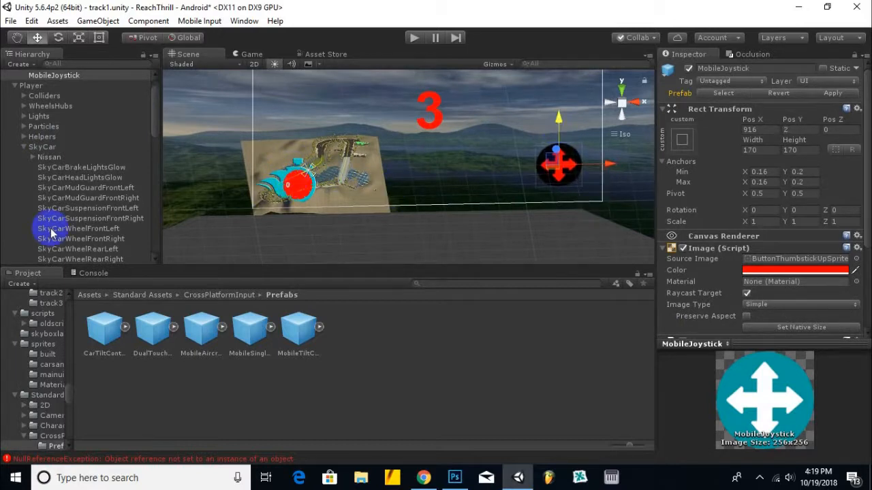
left_click(292, 186)
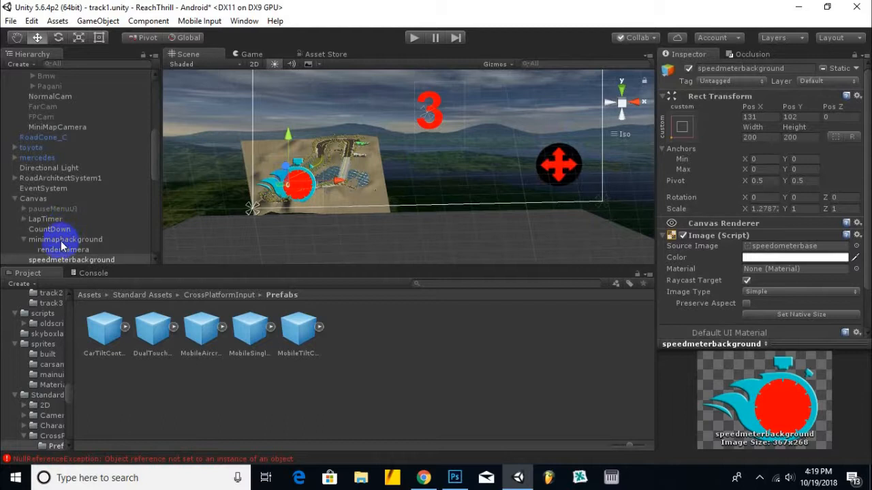
Select speedmeterbackground and speedMeter together and drag them into the canvas's lower-left corner.
scroll(61, 245, "down", 3)
left_click(54, 156, "ctrl")
scroll(294, 192, "up", 1)
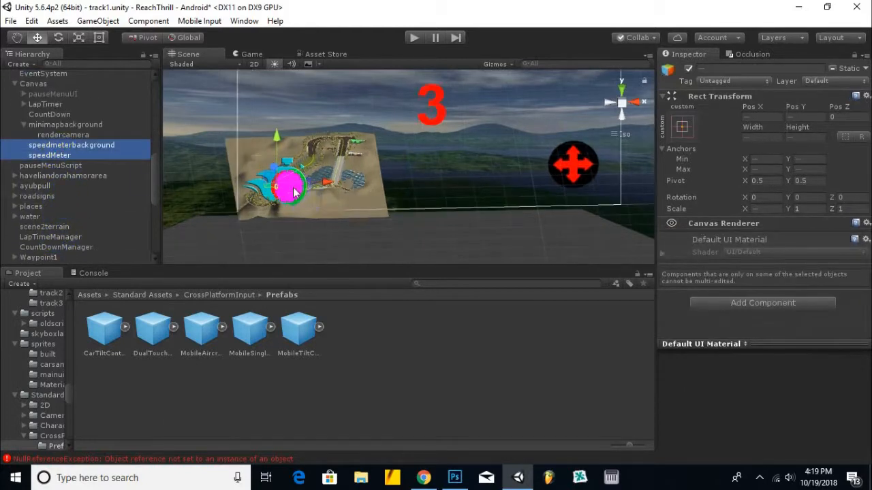
left_click_drag(334, 190, 615, 233)
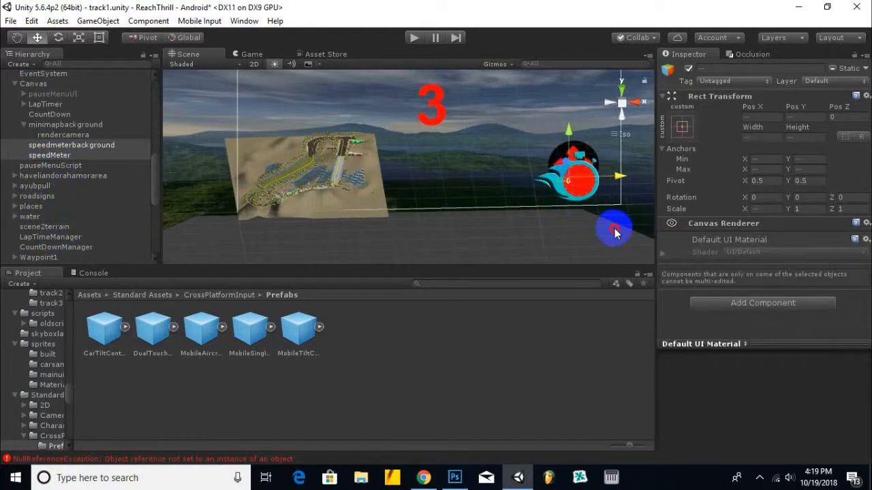
mouse_move(571, 133)
left_mouse_down()
mouse_move(570, 111)
mouse_move(570, 120)
left_mouse_up()
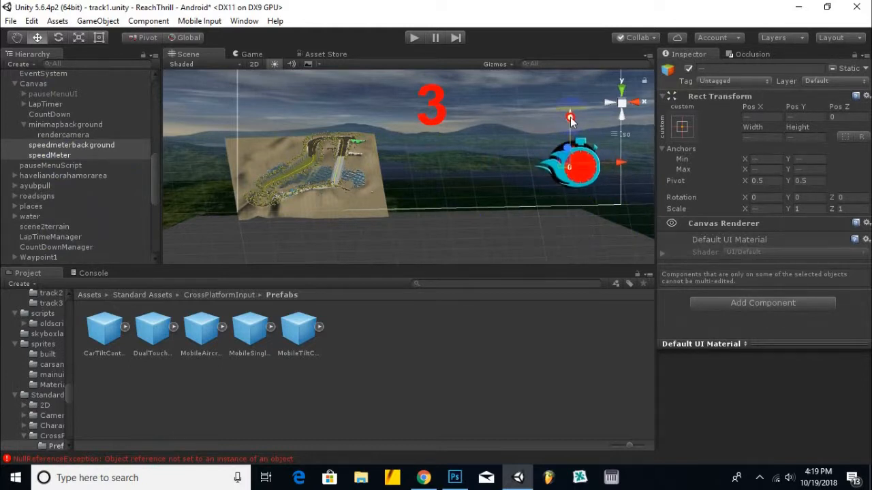
left_click_drag(618, 165, 341, 206)
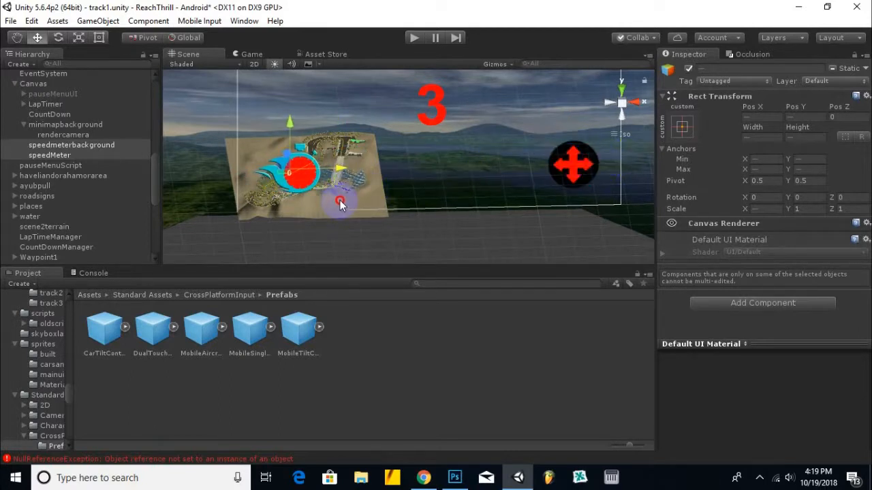
scroll(344, 205, "down", 6)
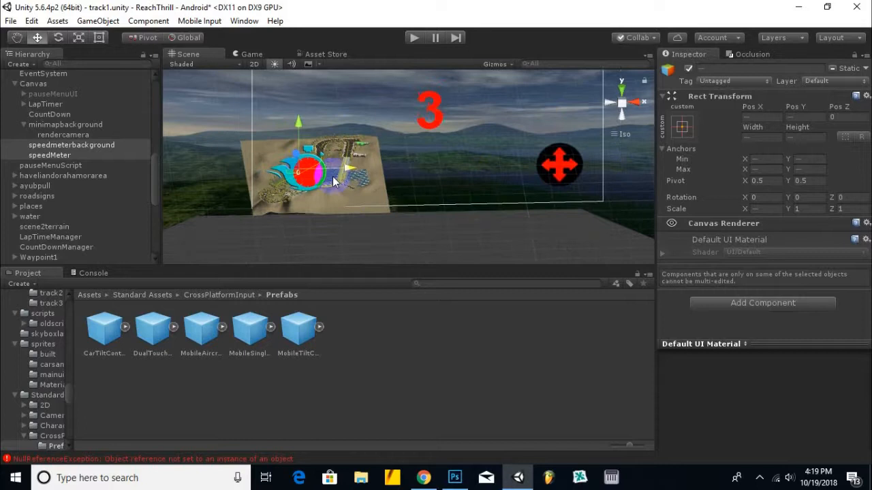
scroll(416, 169, "up", 3)
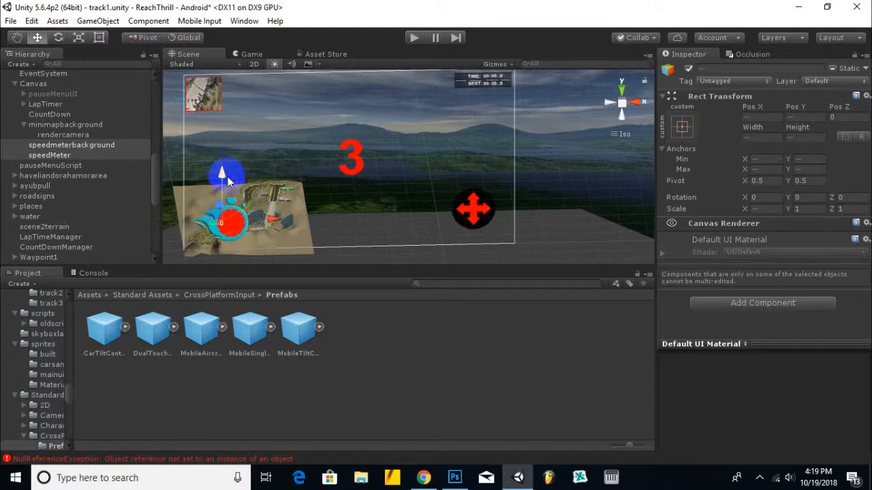
Nudge the MobileJoystick down and left to Pos X 953, Pos Y -23.
left_click(478, 219)
left_click(479, 219)
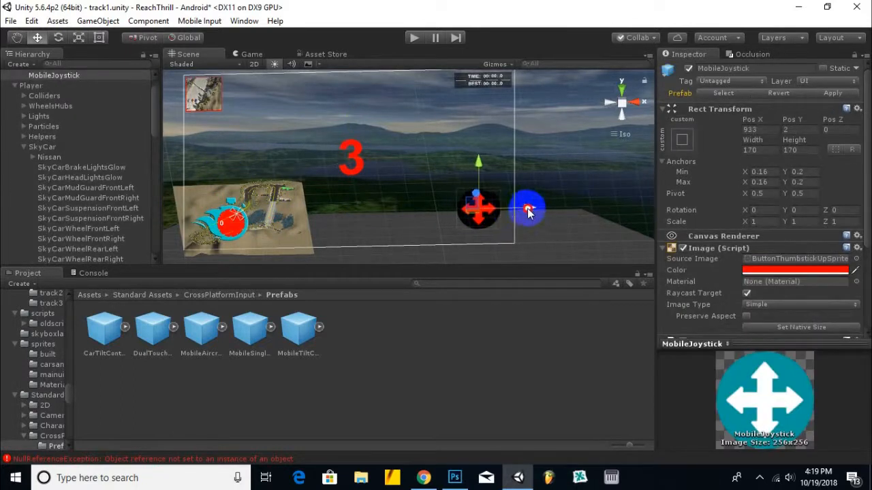
left_click_drag(478, 169, 480, 173)
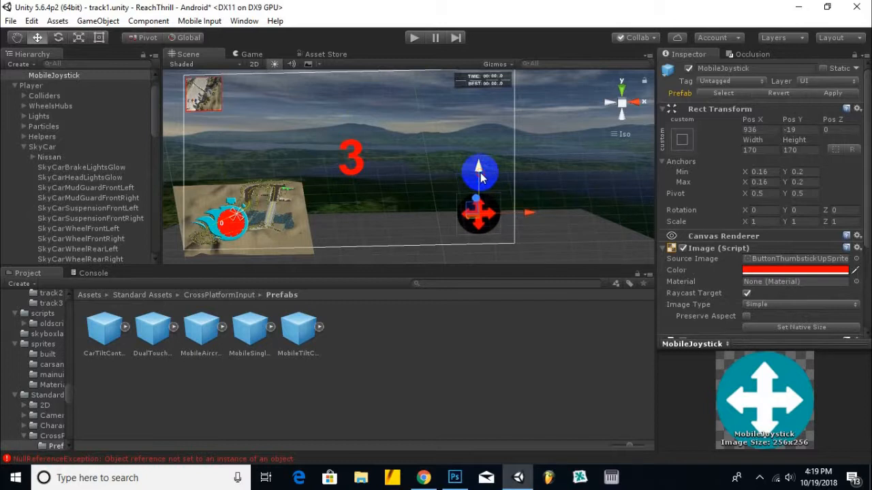
left_click_drag(527, 215, 525, 215)
middle_click_drag(478, 226, 476, 190)
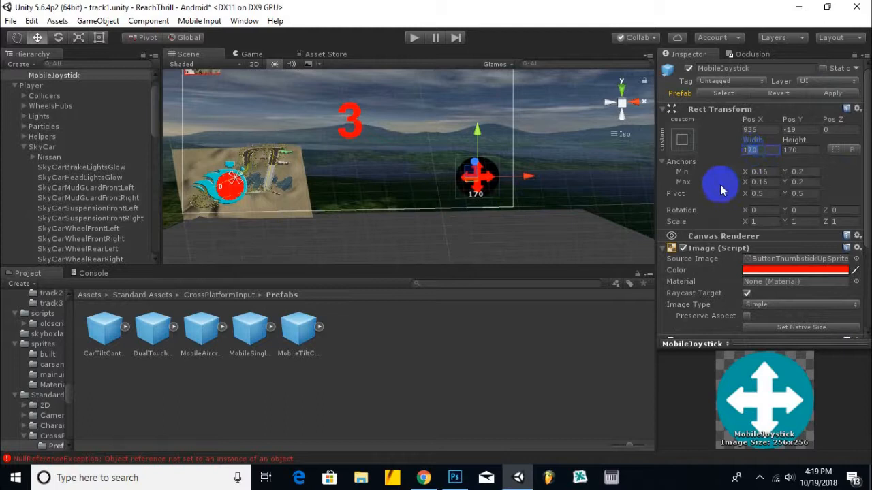
Resize the MobileJoystick to Width 160 and Height 160 in Rect Transform.
type("150")
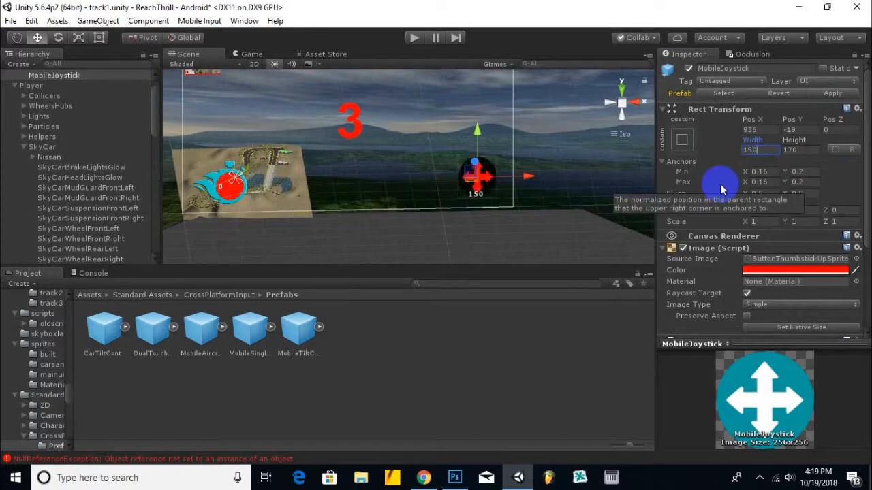
left_click(789, 150)
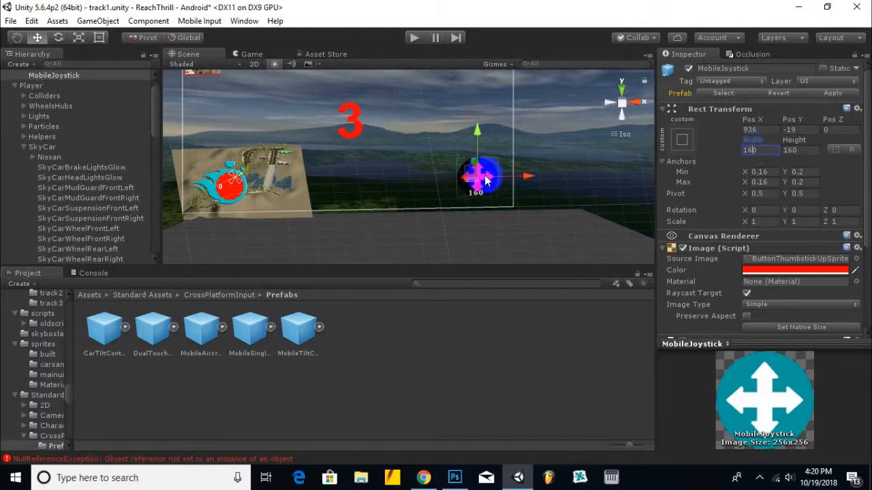
scroll(485, 180, "up", 2)
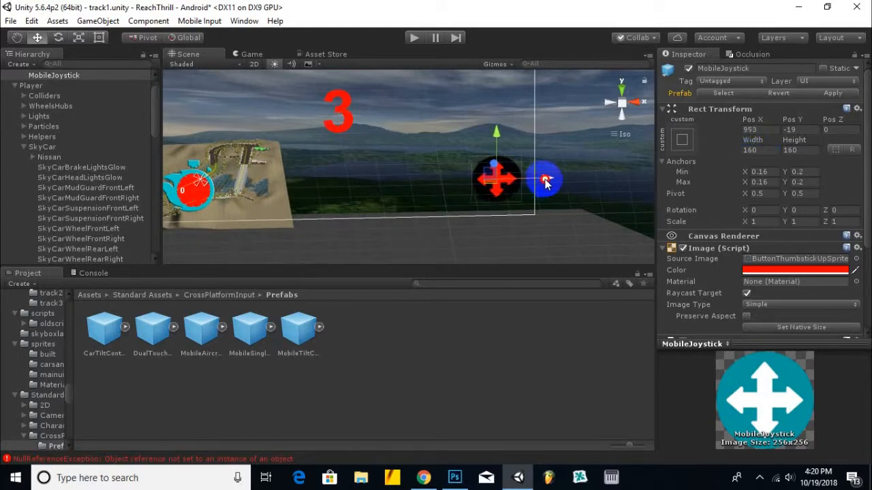
scroll(514, 191, "down", 3)
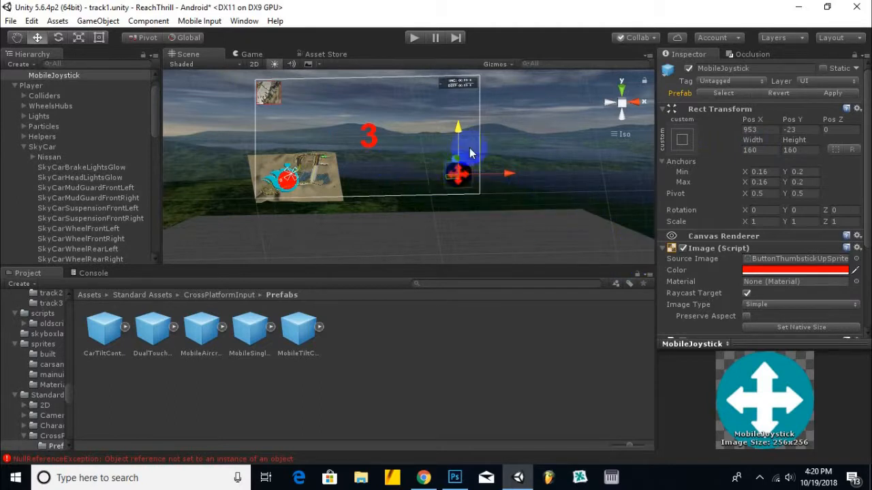
scroll(719, 267, "down", 4)
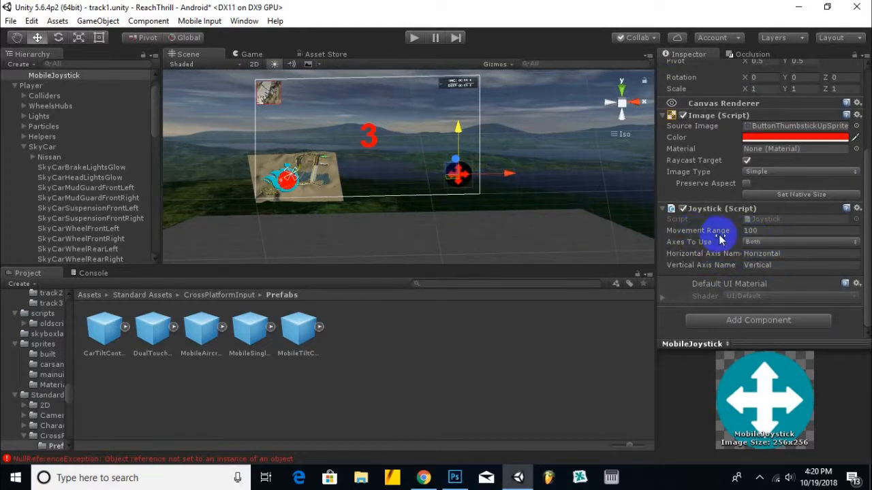
Set the joystick's Movement Range to 30, keep Axes To Use on Both, and start play mode.
left_click(776, 232)
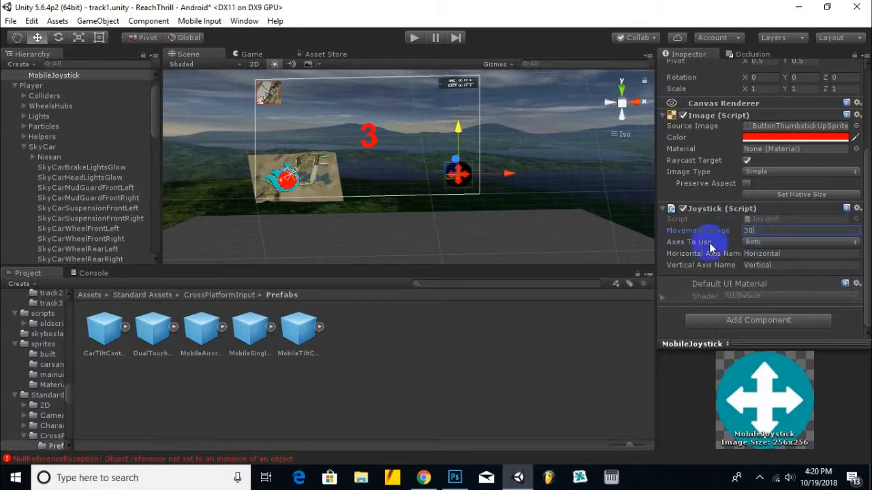
left_click(773, 245)
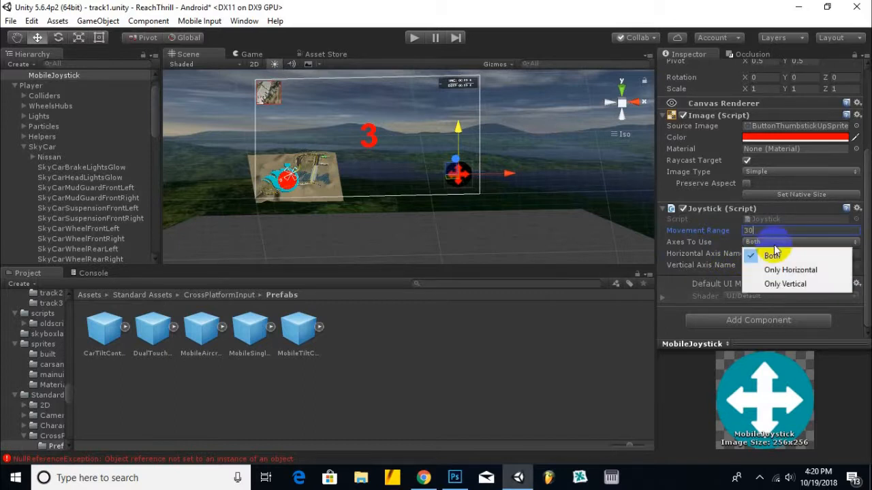
left_click(869, 231)
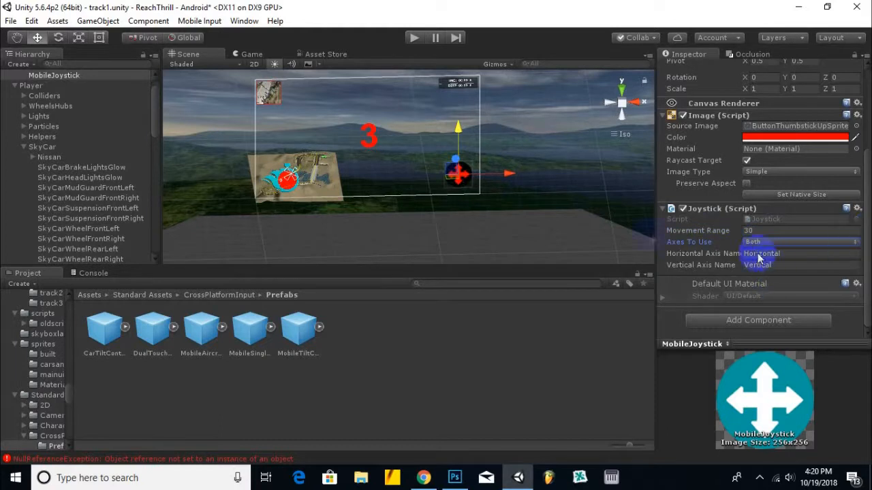
left_click(414, 38)
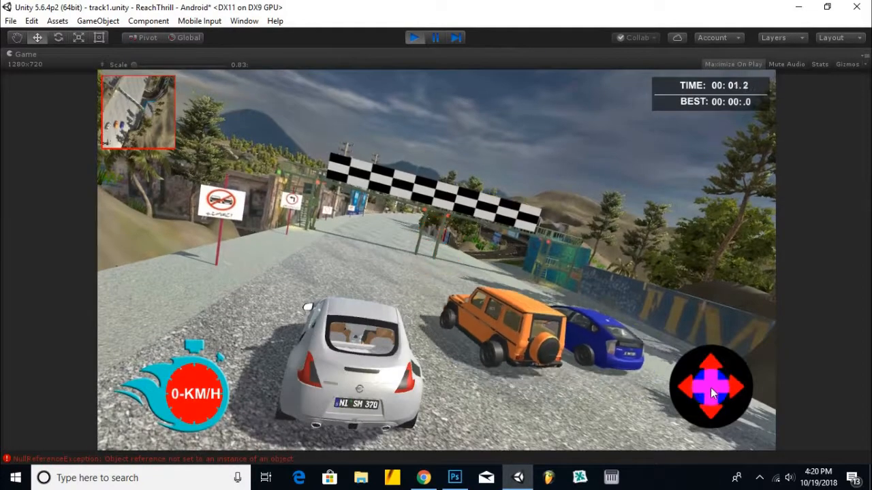
Drive the car around the track with the red on-screen joystick, then stop play mode.
mouse_move(709, 390)
left_mouse_down()
mouse_move(711, 340)
mouse_move(726, 334)
mouse_move(720, 347)
mouse_move(622, 342)
mouse_move(614, 438)
mouse_move(627, 443)
mouse_move(781, 385)
mouse_move(721, 359)
mouse_move(647, 356)
mouse_move(617, 377)
mouse_move(851, 381)
mouse_move(739, 393)
mouse_move(675, 485)
mouse_move(723, 380)
mouse_move(632, 385)
mouse_move(602, 377)
mouse_move(867, 361)
mouse_move(559, 423)
mouse_move(508, 481)
mouse_move(761, 352)
mouse_move(666, 319)
mouse_move(724, 335)
mouse_move(765, 327)
mouse_move(683, 296)
mouse_move(722, 310)
mouse_move(705, 342)
mouse_move(701, 454)
mouse_move(570, 467)
mouse_move(393, 351)
mouse_move(174, 355)
mouse_move(27, 418)
mouse_move(648, 370)
mouse_move(629, 354)
mouse_move(331, 383)
mouse_move(475, 345)
mouse_move(716, 356)
mouse_move(696, 408)
mouse_move(662, 436)
mouse_move(770, 348)
mouse_move(722, 341)
mouse_move(663, 306)
mouse_move(535, 330)
mouse_move(708, 387)
mouse_move(698, 469)
mouse_move(698, 381)
mouse_move(809, 366)
mouse_move(685, 350)
mouse_move(727, 335)
mouse_move(794, 343)
mouse_move(772, 334)
mouse_move(712, 383)
mouse_move(696, 424)
mouse_move(696, 387)
mouse_move(822, 361)
mouse_move(853, 369)
mouse_move(674, 312)
mouse_move(556, 300)
mouse_move(667, 327)
left_mouse_up()
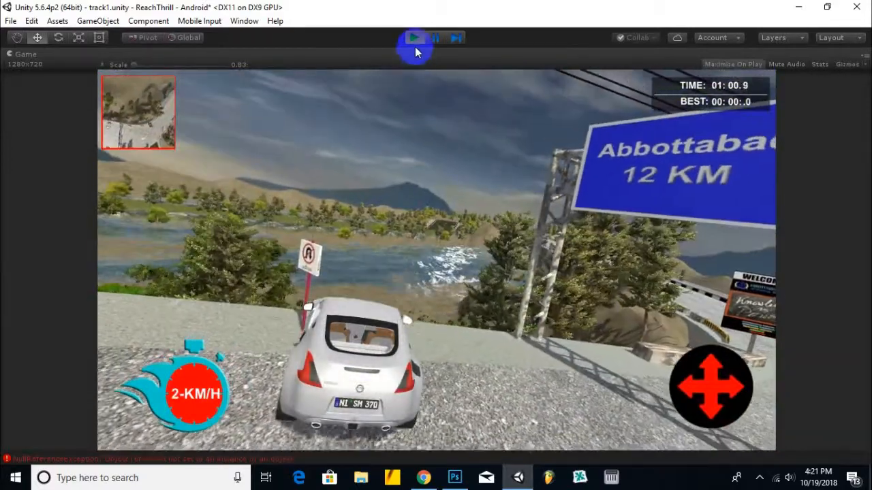
left_click(416, 43)
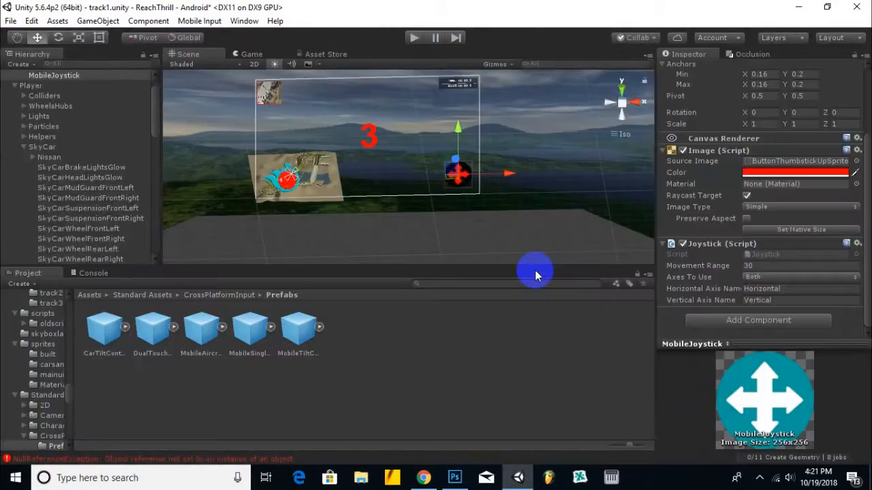
scroll(785, 300, "down", 2)
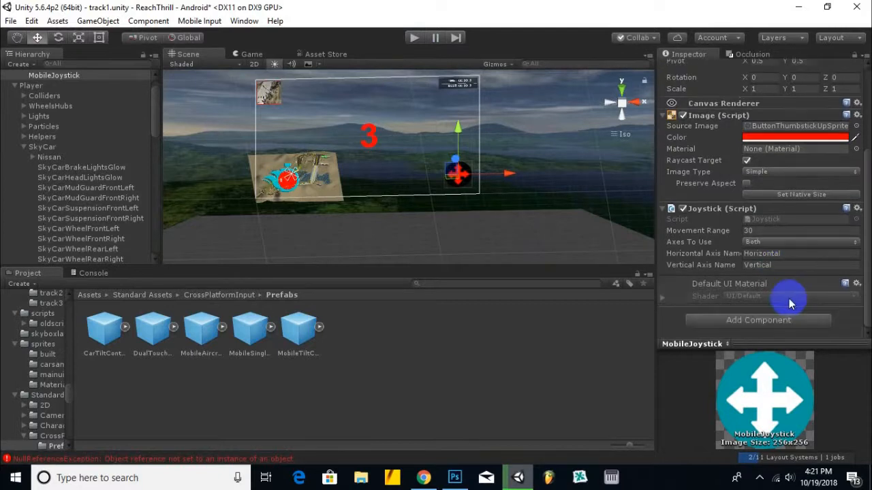
scroll(783, 293, "up", 5)
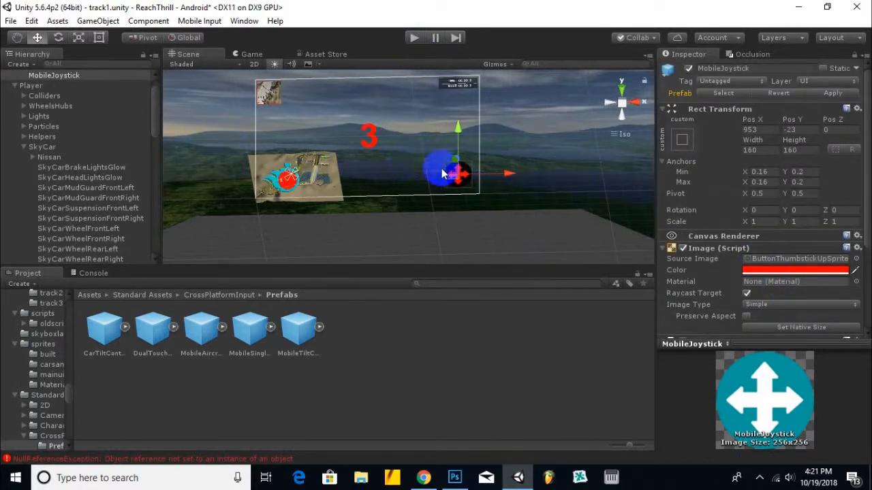
left_click(30, 85)
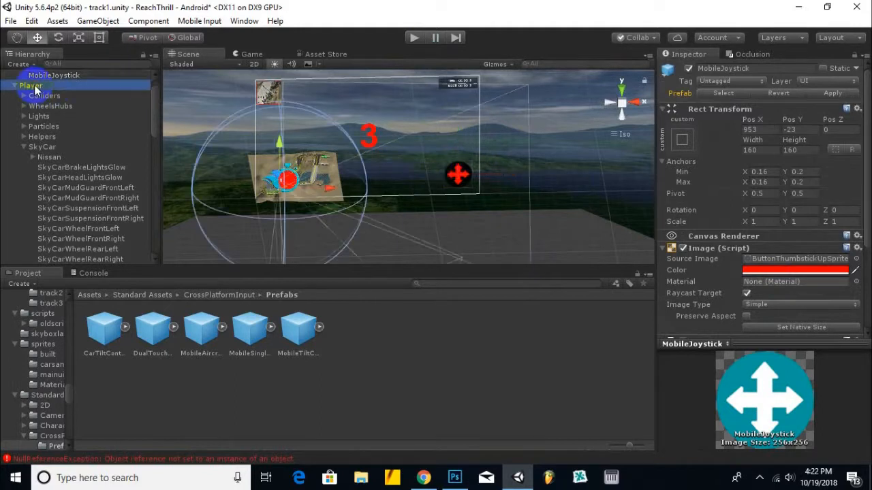
scroll(769, 381, "down", 3)
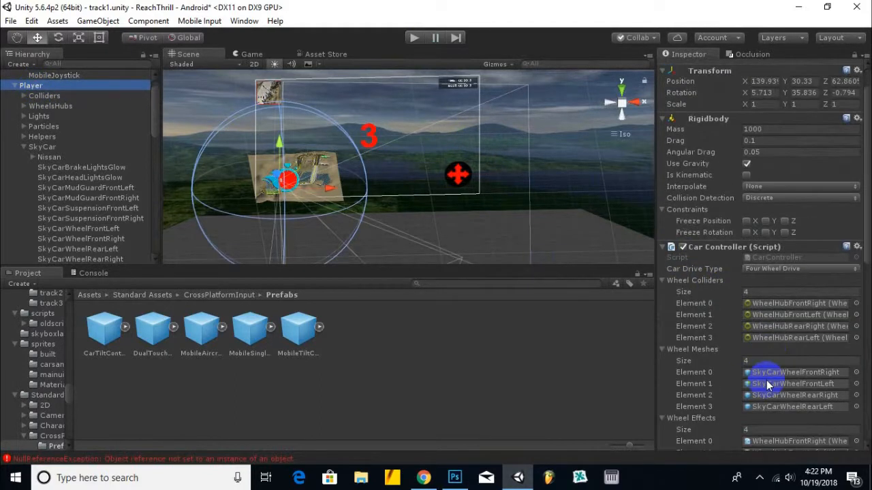
scroll(772, 379, "down", 7)
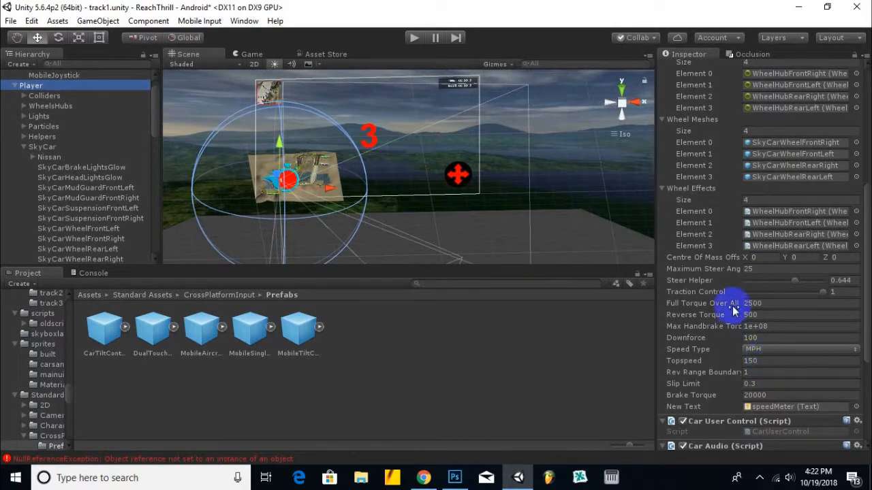
scroll(733, 310, "down", 3)
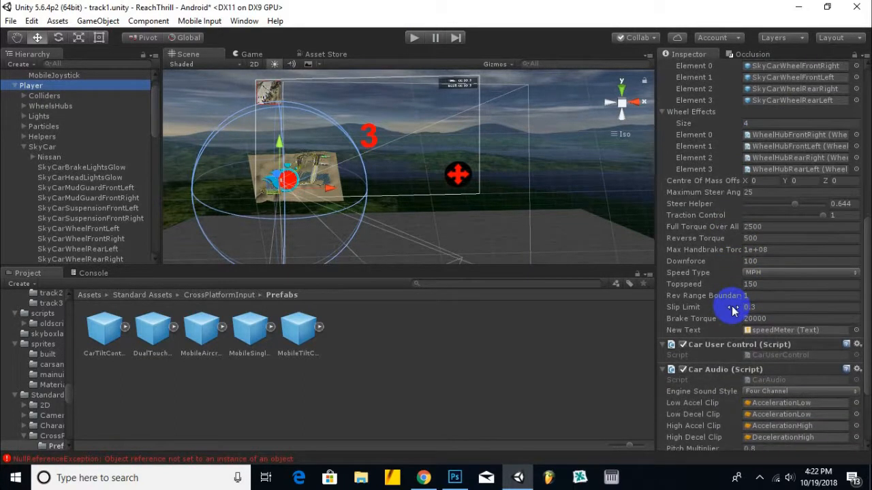
scroll(733, 310, "down", 4)
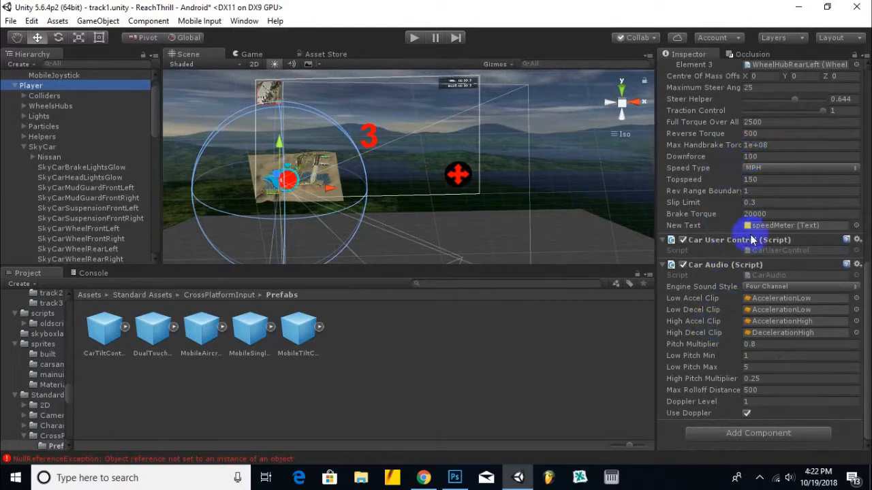
scroll(720, 217, "up", 3)
scroll(720, 217, "up", 3)
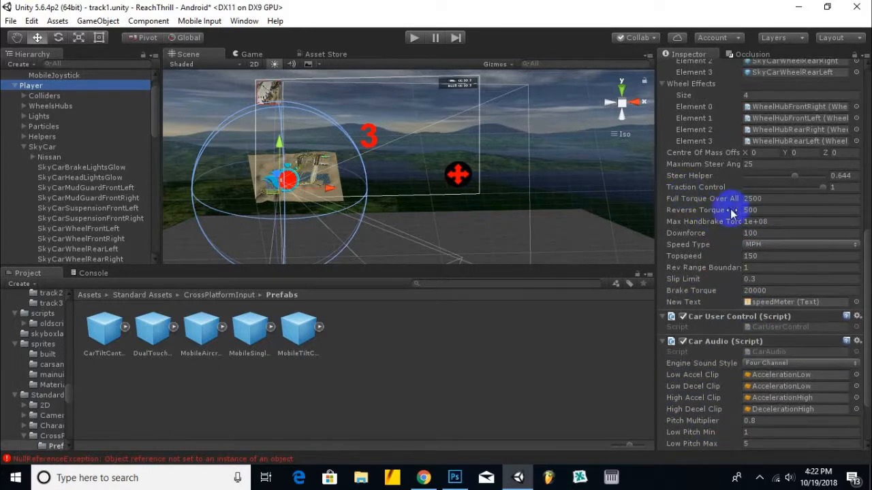
left_click(776, 245)
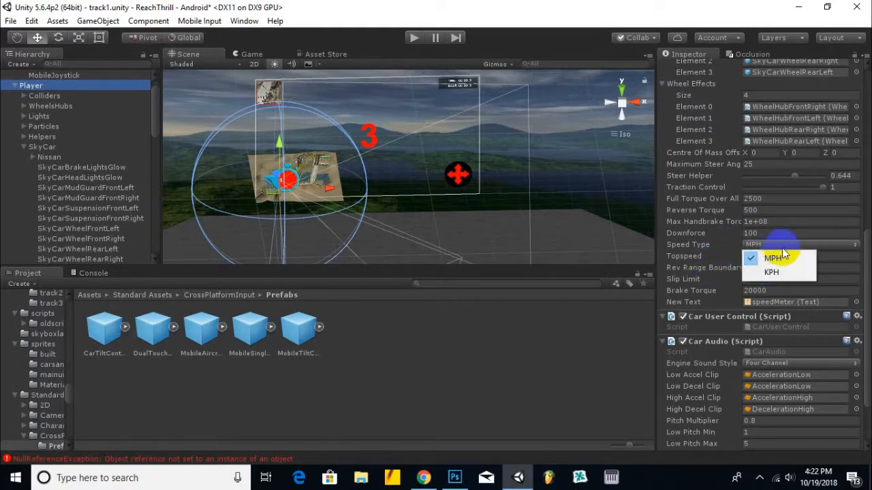
left_click(840, 257)
left_click(789, 246)
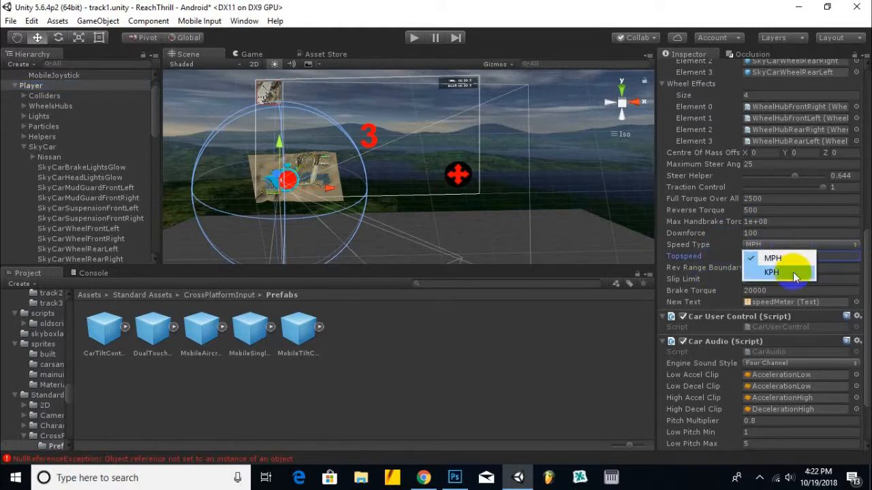
left_click(771, 272)
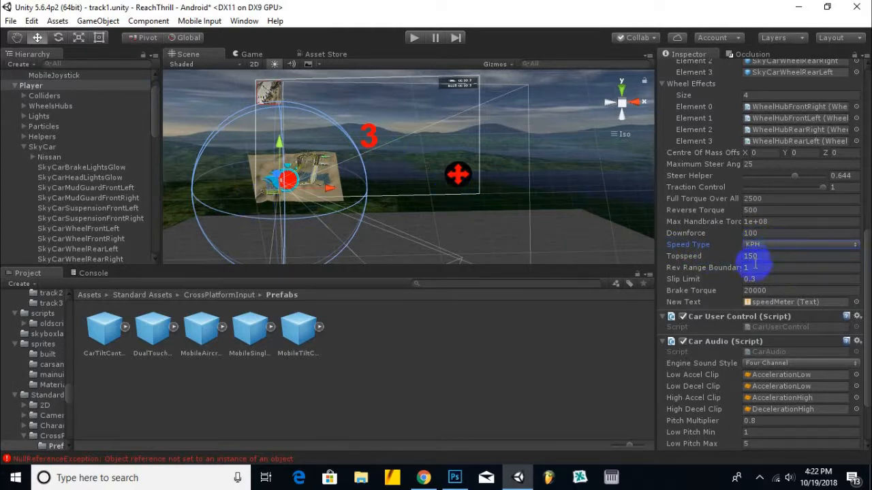
left_click(779, 244)
left_click(778, 266)
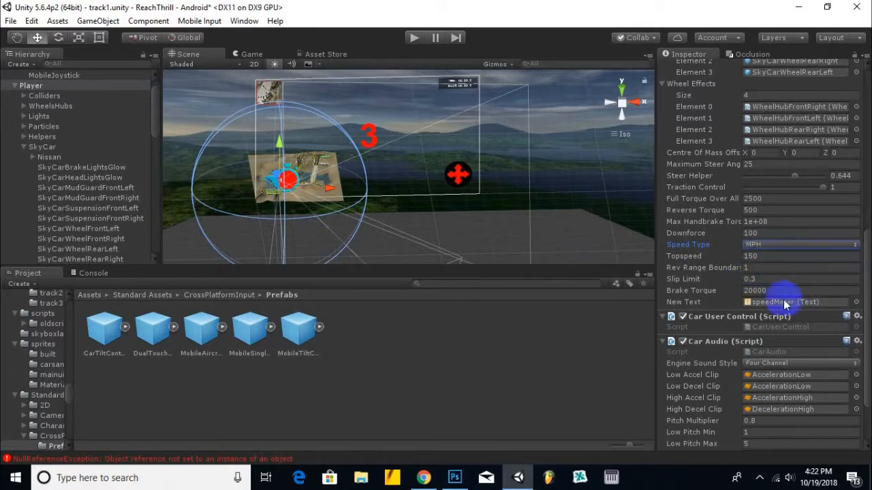
scroll(778, 271, "up", 5)
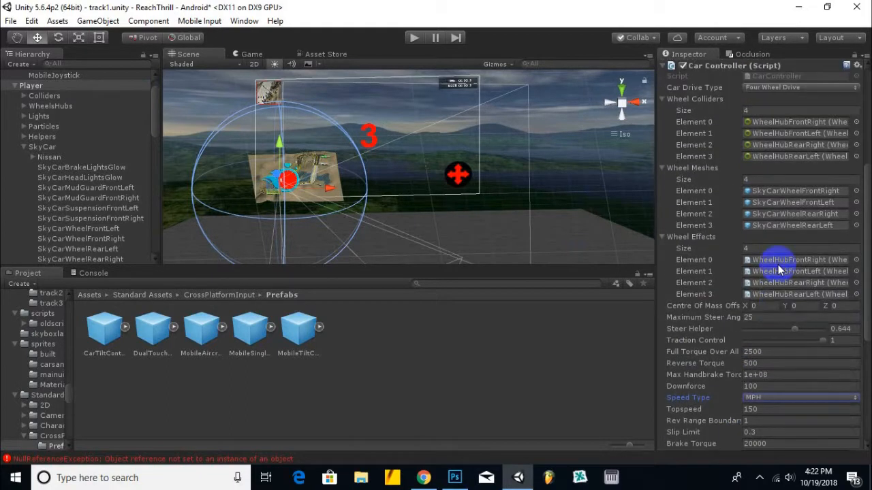
scroll(780, 271, "up", 6)
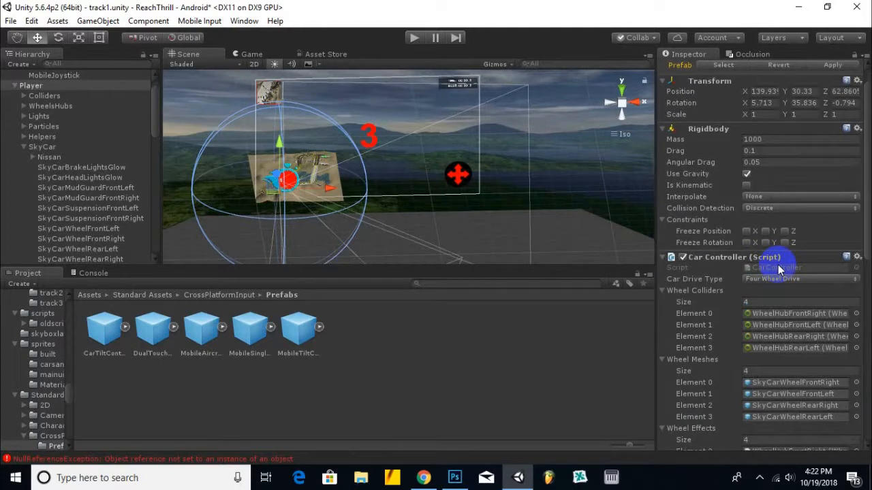
left_click(779, 278)
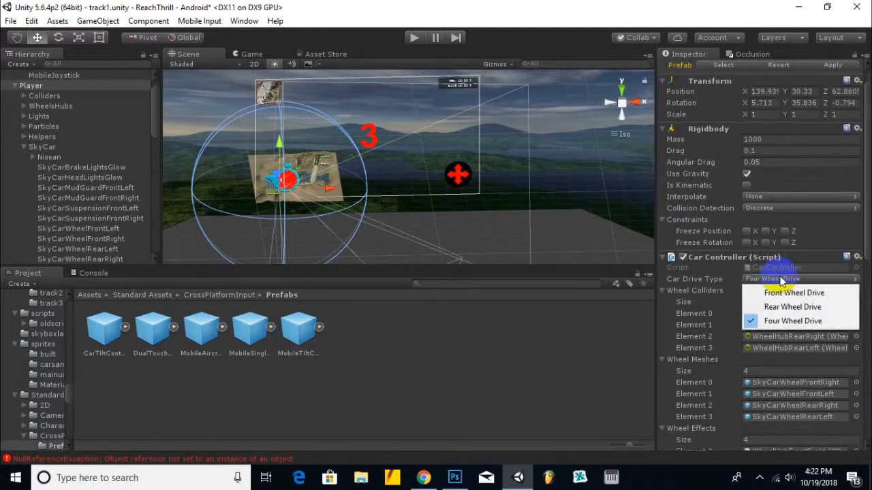
left_click(837, 184)
scroll(802, 212, "up", 1)
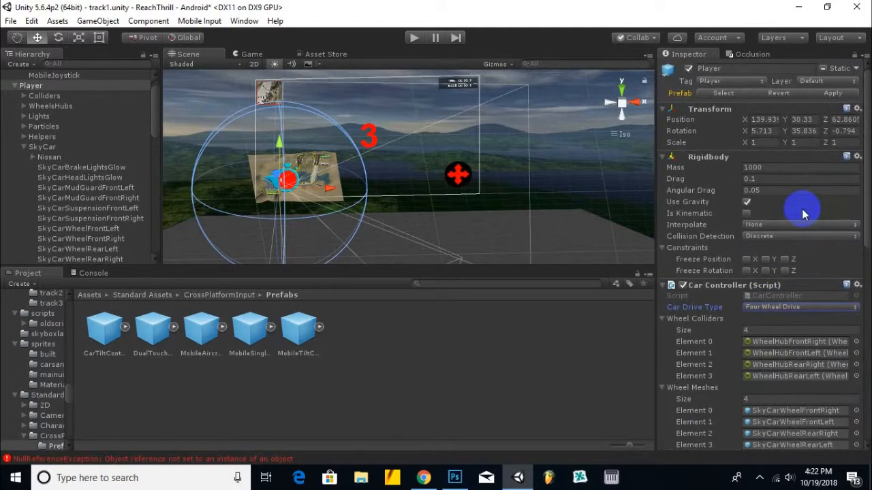
scroll(801, 207, "down", 9)
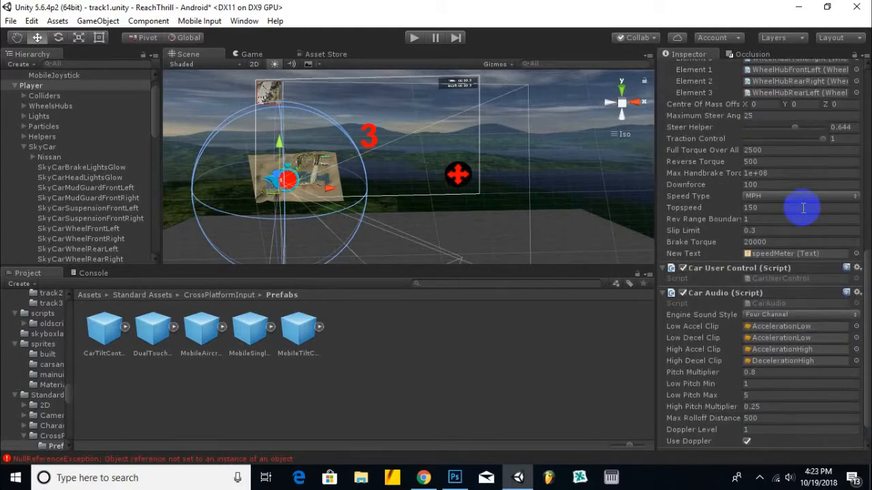
scroll(803, 208, "down", 1)
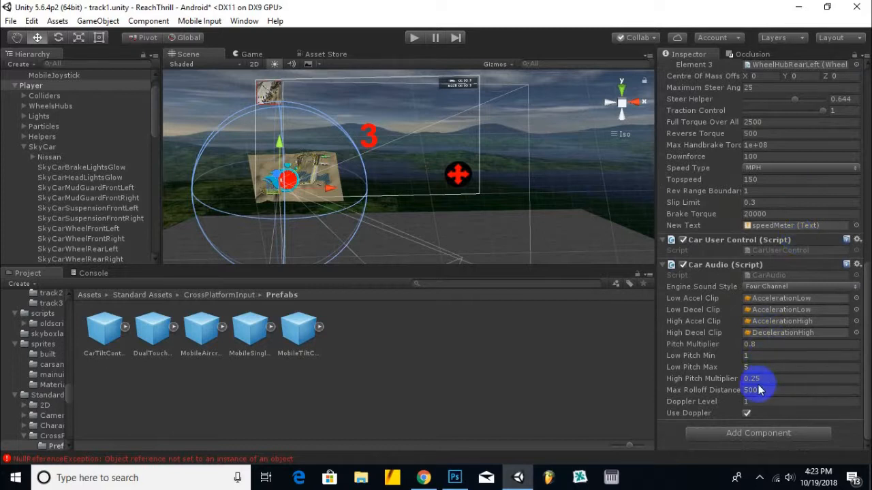
scroll(758, 383, "up", 15)
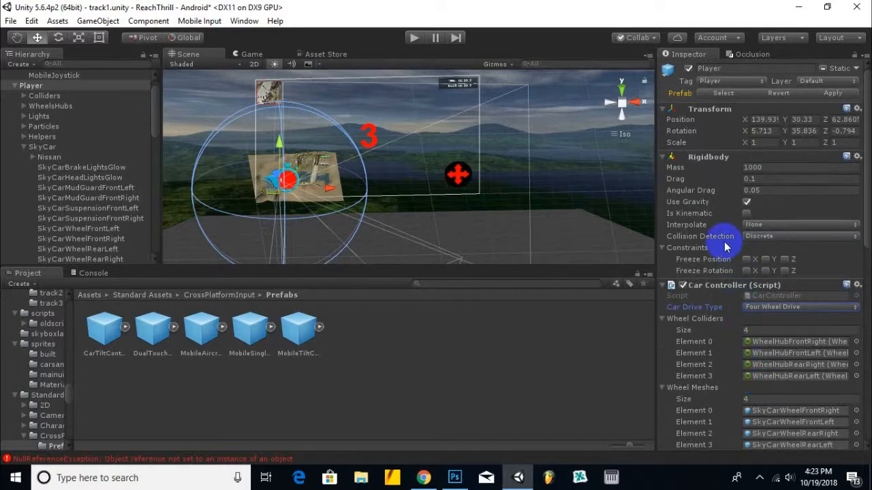
scroll(556, 248, "down", 1)
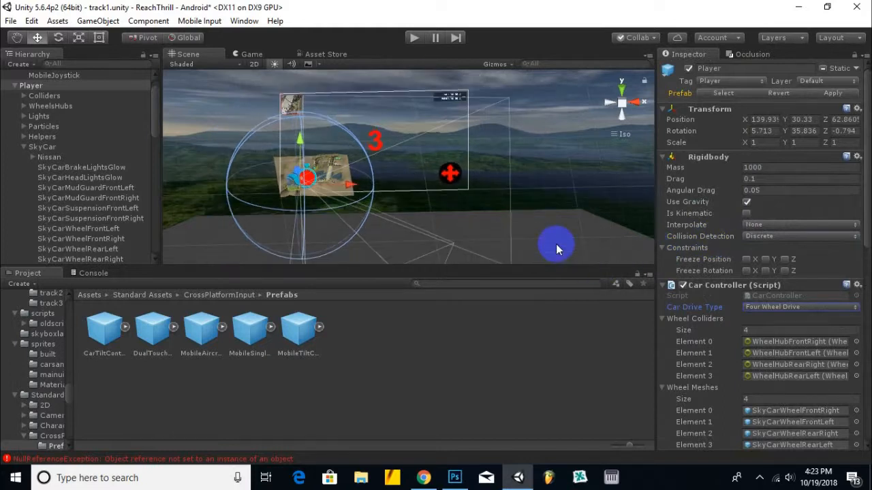
Select rendercamera and minimapbackground and shift them slightly right and down on the race canvas.
left_click(549, 199)
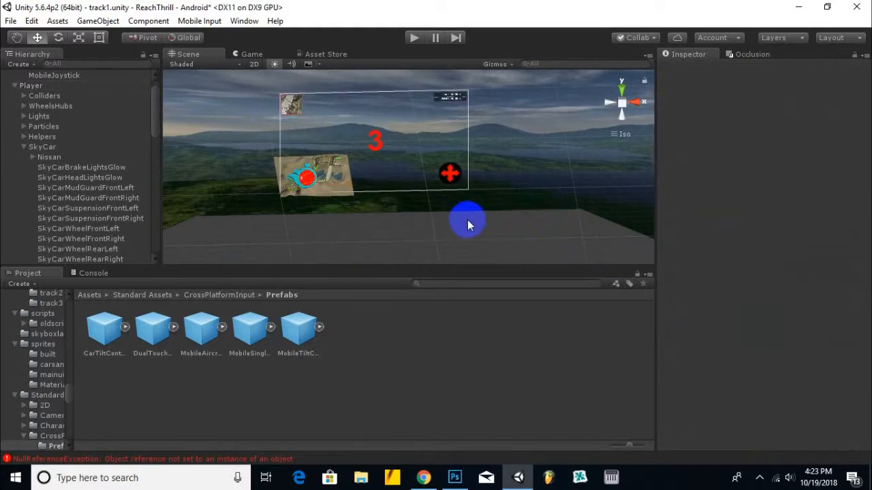
scroll(436, 210, "up", 4)
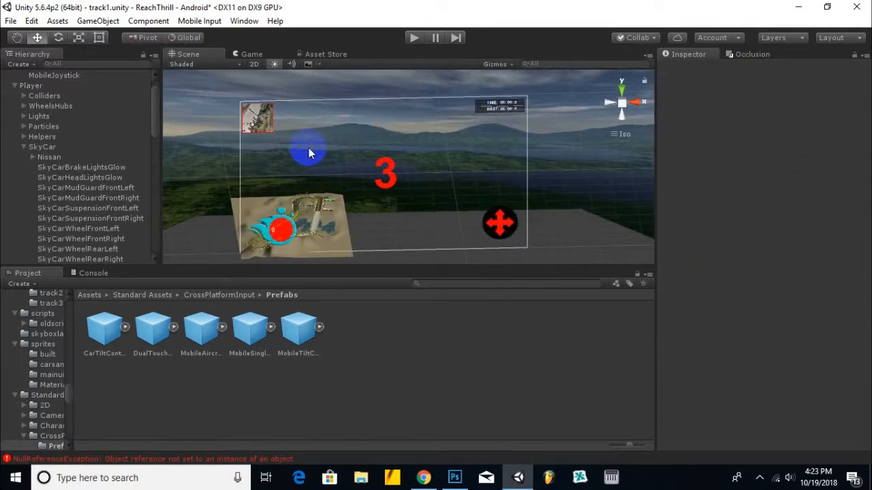
left_click(264, 116)
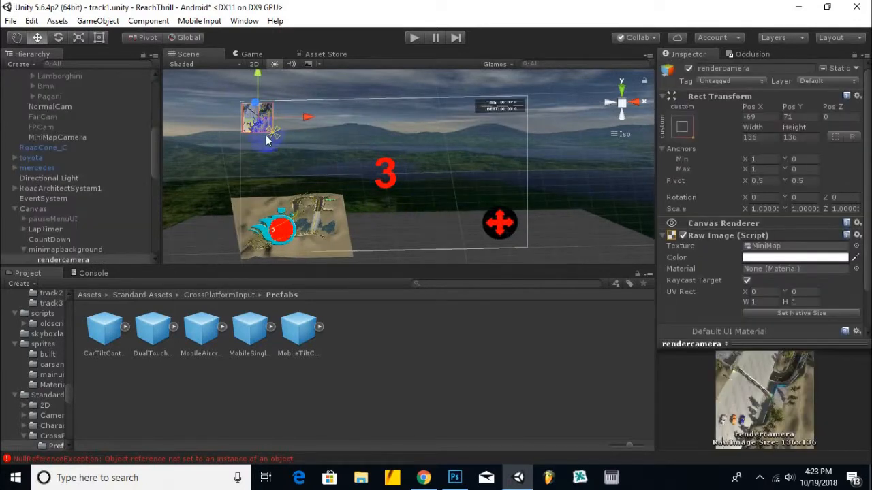
left_click(88, 252, "ctrl")
scroll(232, 157, "up", 1)
left_click_drag(280, 107, 291, 108)
left_click_drag(240, 71, 240, 76)
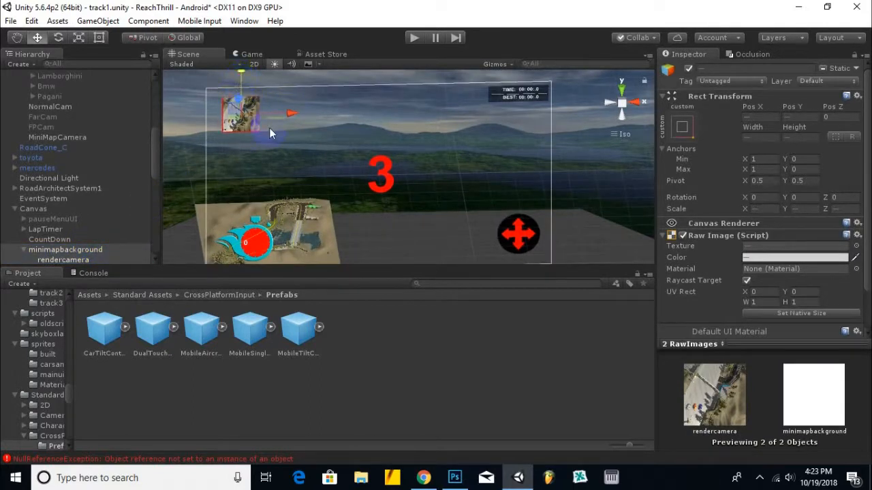
left_click_drag(288, 114, 293, 118)
Move the LapTimer group down and left to Position X 373, Y 182.
left_click(550, 94)
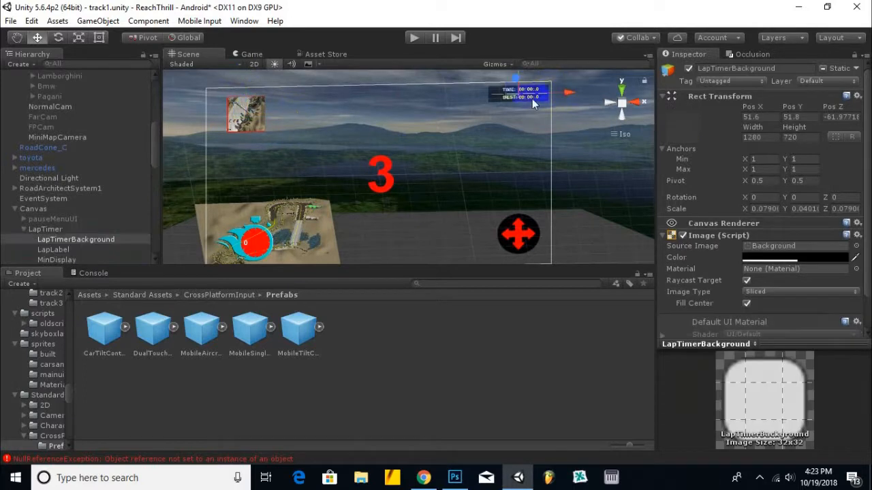
left_click(43, 230)
left_click_drag(485, 76, 487, 83)
left_click_drag(531, 117, 510, 121)
scroll(510, 121, "down", 5)
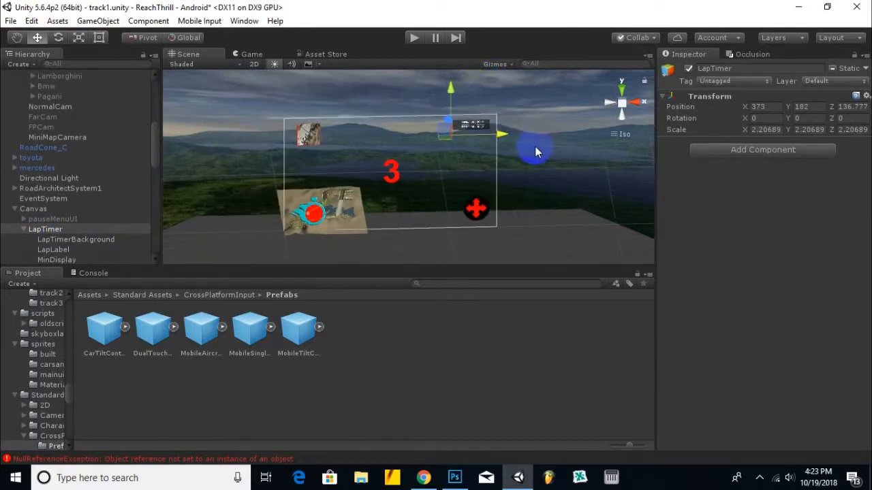
scroll(465, 213, "up", 1)
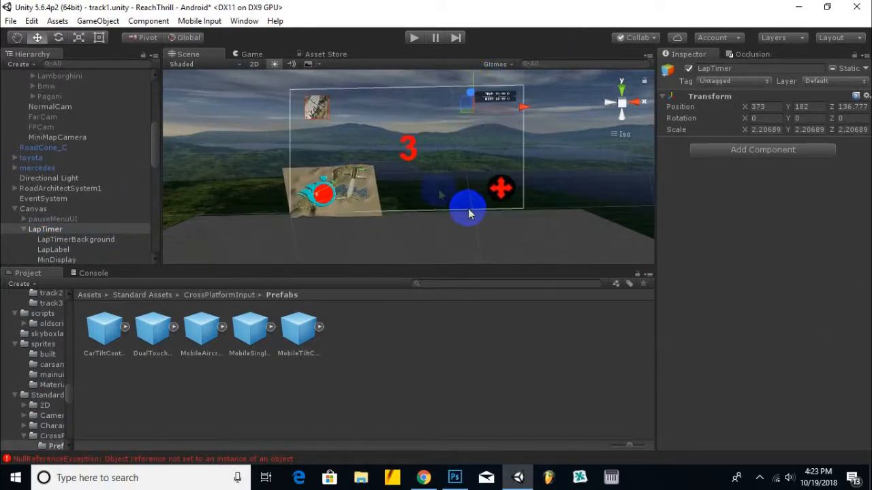
Run a quick joystick test race, stop it, and return to the top-level Assets folder.
left_click(417, 42)
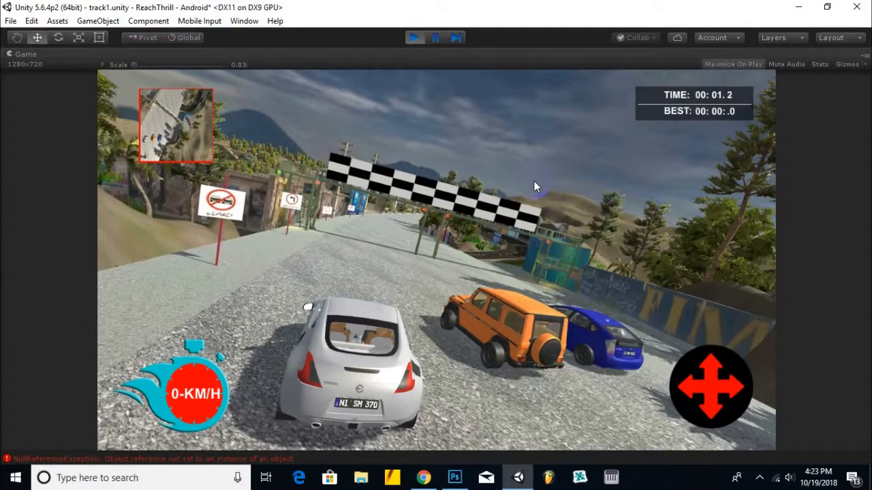
mouse_move(694, 371)
left_mouse_down()
mouse_move(708, 382)
mouse_move(688, 359)
mouse_move(729, 344)
mouse_move(699, 339)
mouse_move(748, 348)
mouse_move(705, 342)
left_mouse_up()
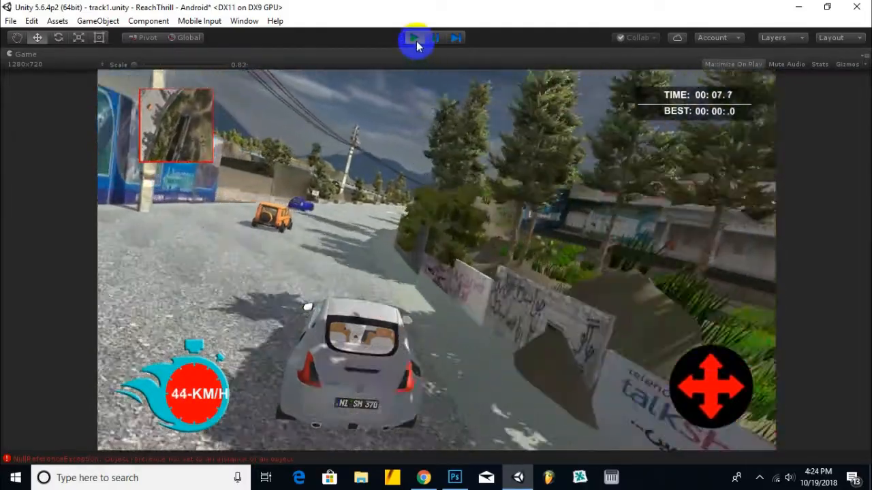
left_click(414, 38)
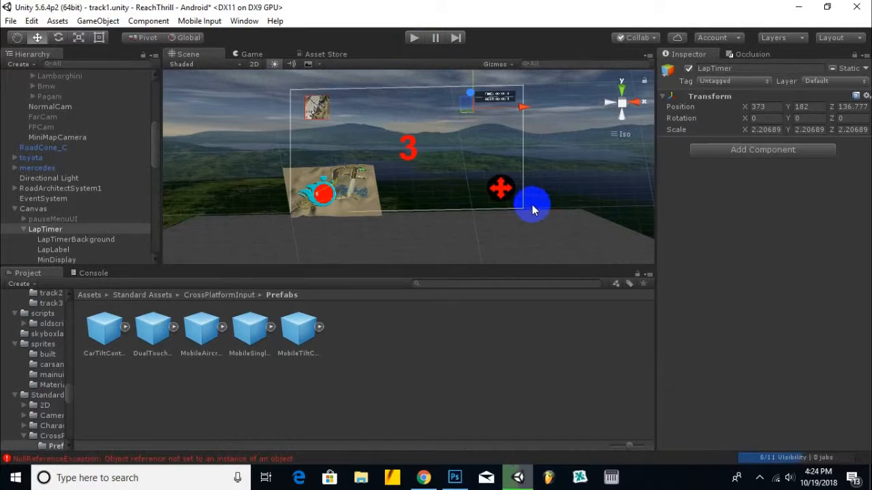
left_click(91, 295)
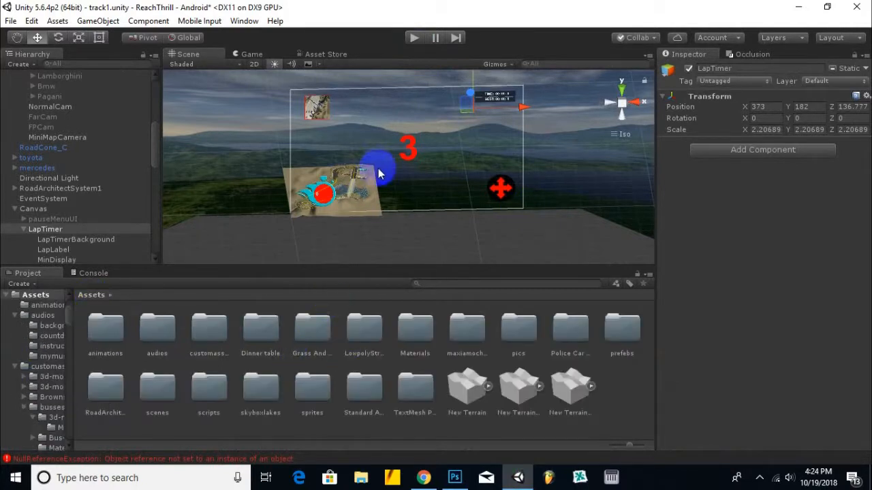
Open Build Settings and show the Android Player Settings.
left_click(11, 20)
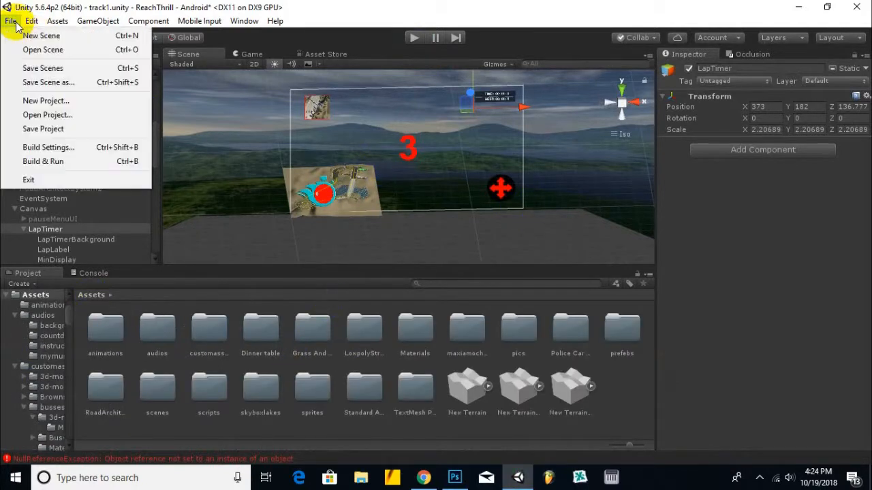
left_click(80, 145)
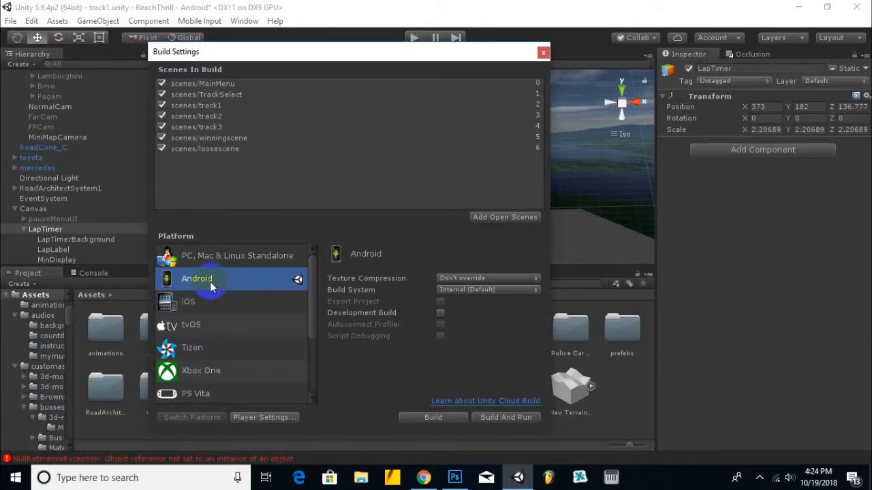
left_click(261, 418)
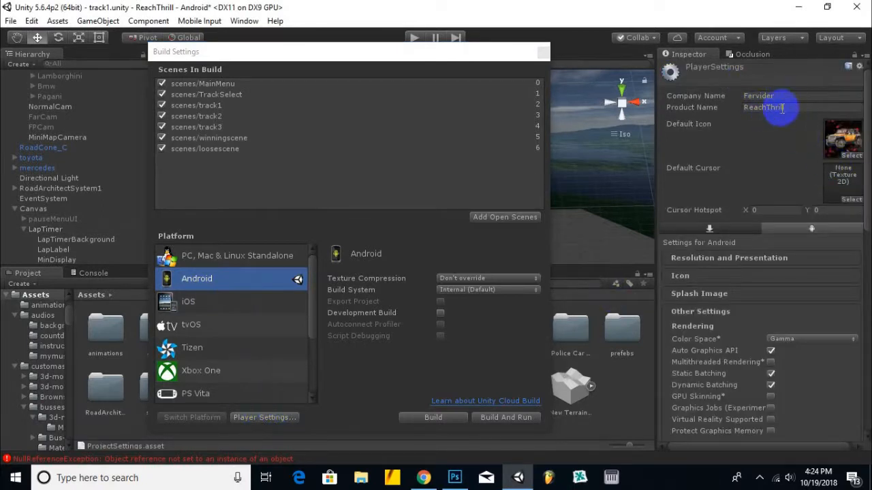
Expand Resolution and Presentation and keep Default Orientation on Auto Rotation.
scroll(796, 189, "down", 3)
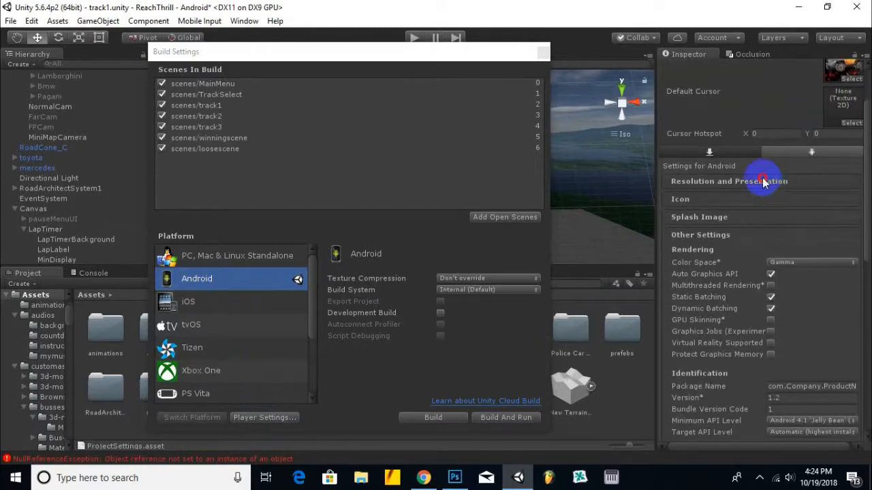
left_click(768, 180)
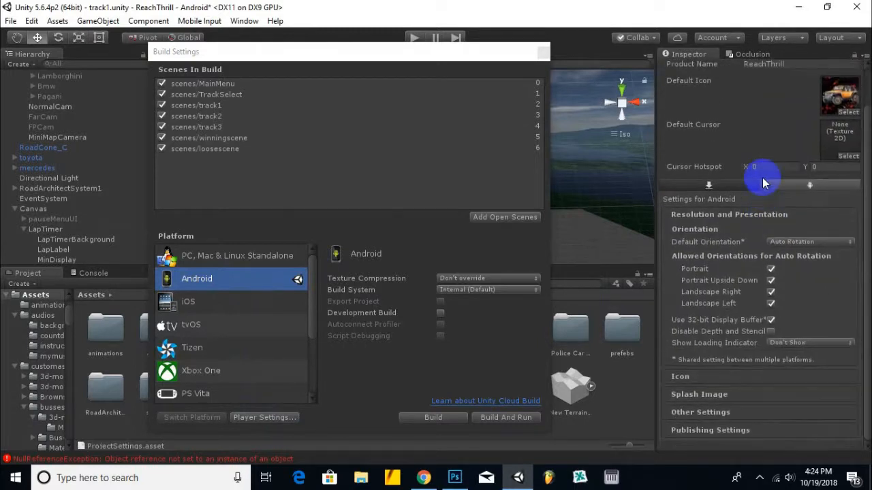
left_click(803, 243)
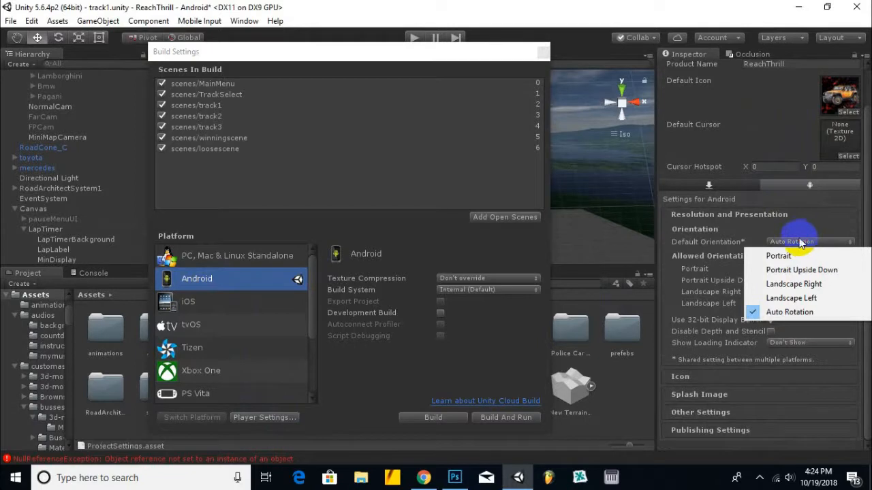
left_click(869, 219)
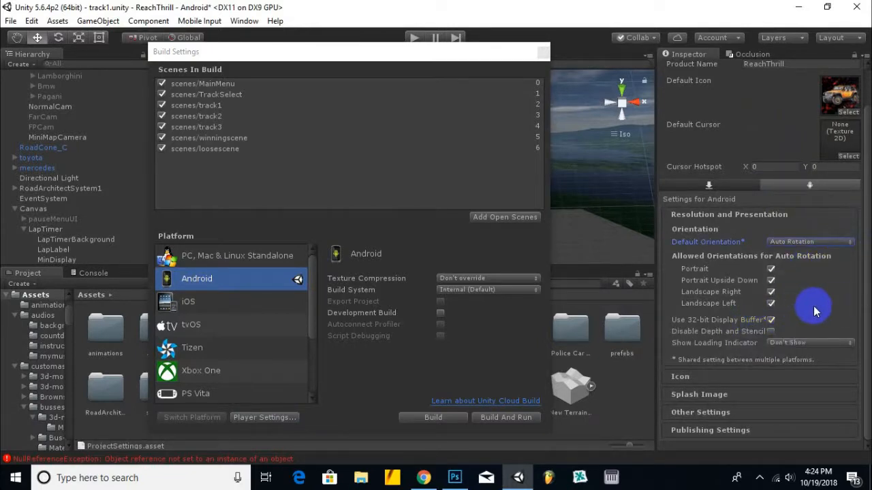
left_click(795, 243)
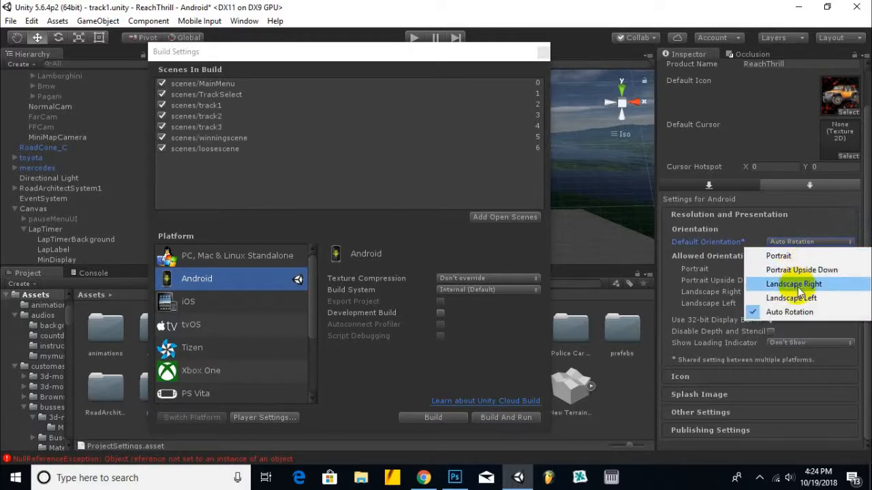
left_click(867, 214)
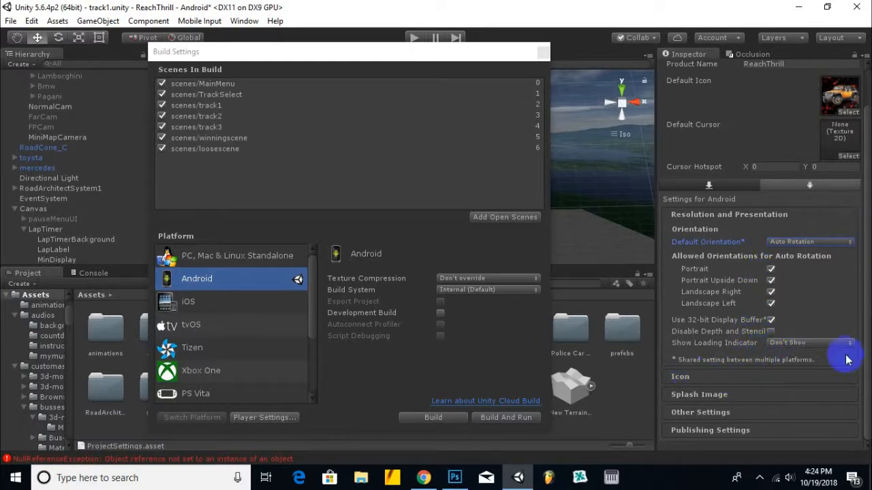
Expand Icon, Splash Image and Other Settings, then select the Package Name field under Identification.
left_click(702, 381)
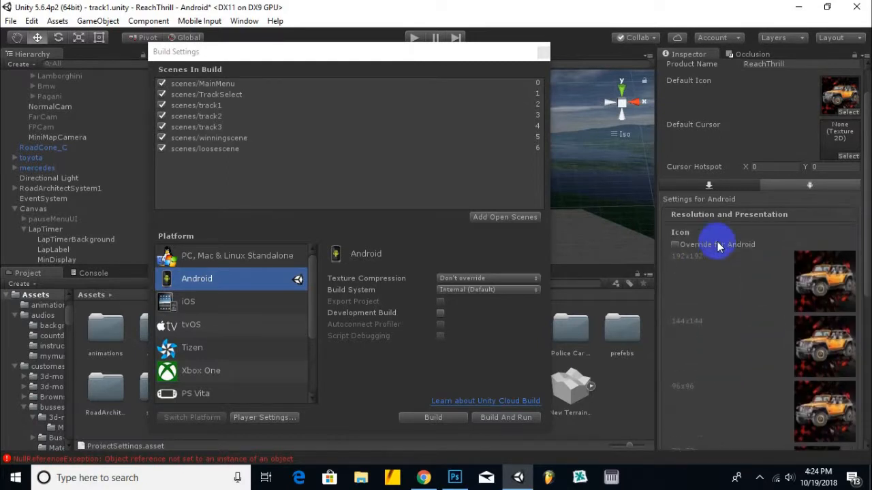
scroll(724, 256, "down", 5)
left_click(702, 395)
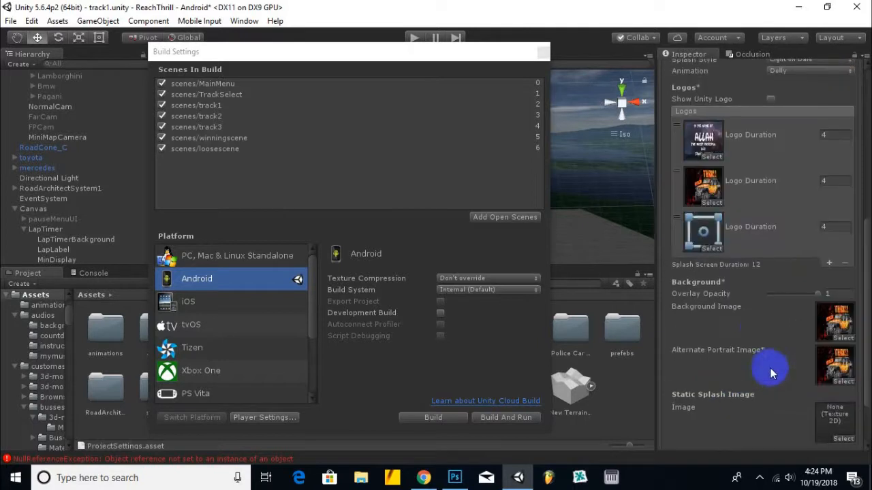
scroll(728, 307, "down", 3)
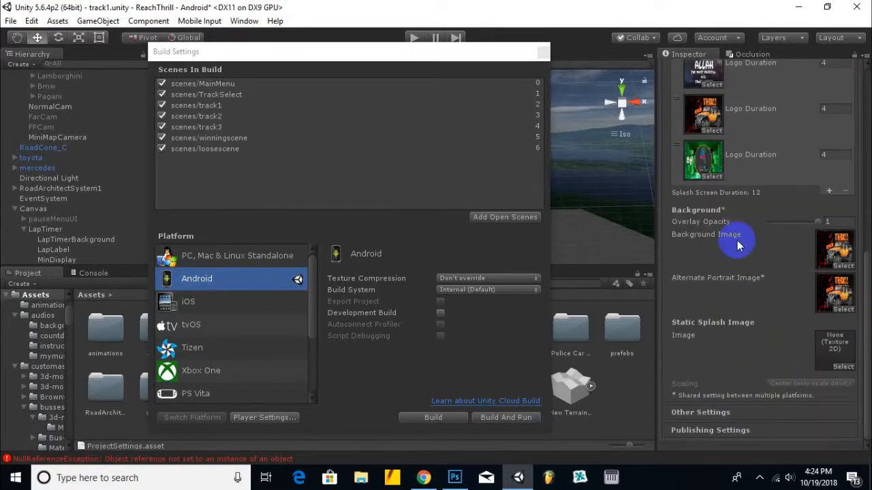
left_click(736, 413)
scroll(770, 381, "down", 6)
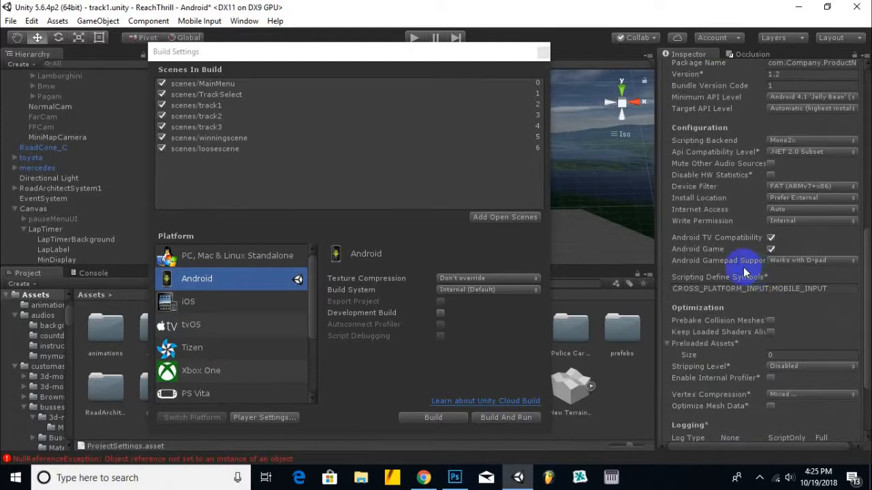
scroll(742, 269, "up", 7)
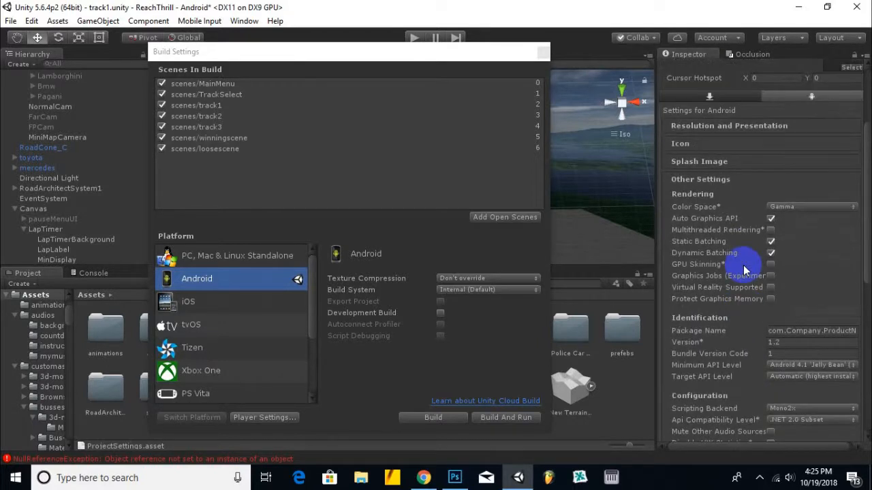
scroll(749, 263, "up", 4)
scroll(741, 258, "down", 4)
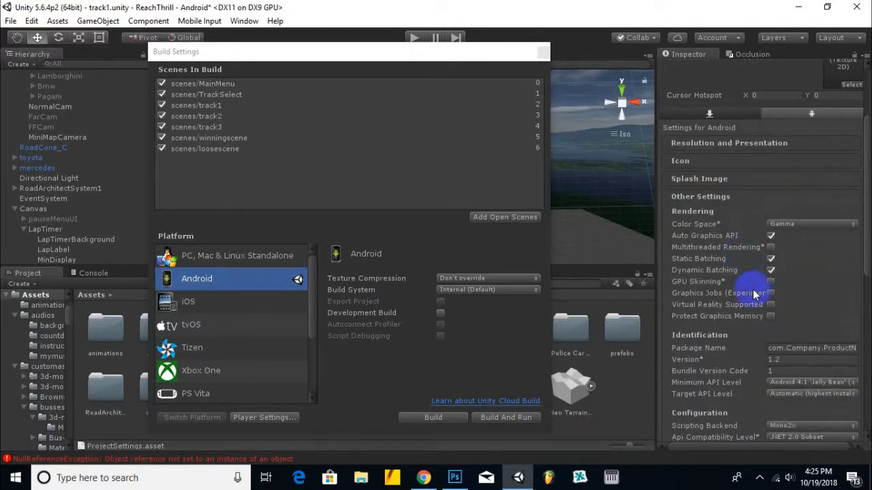
scroll(755, 294, "down", 2)
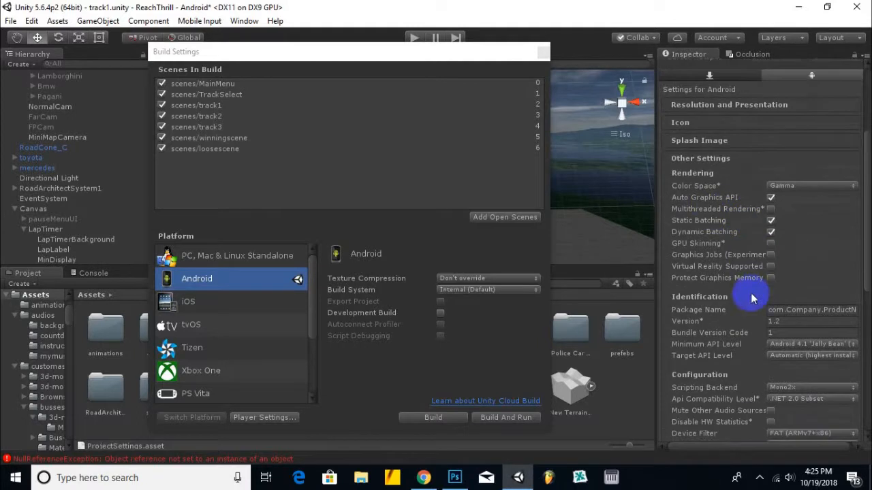
left_click(793, 313)
Replace the default package name with a developer-specific identifier ending in .ReachThrill, keeping Version 1.2 and Bundle Version Code 1.
left_click_drag(694, 447, 705, 455)
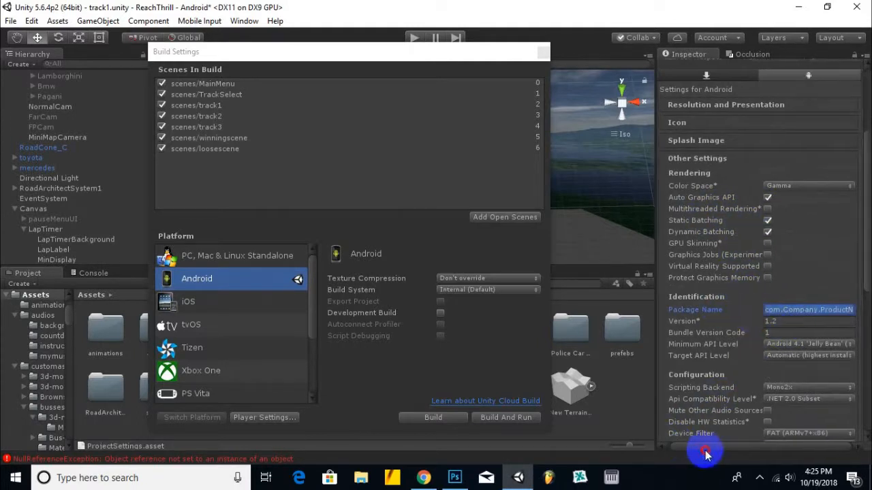
left_click(790, 309)
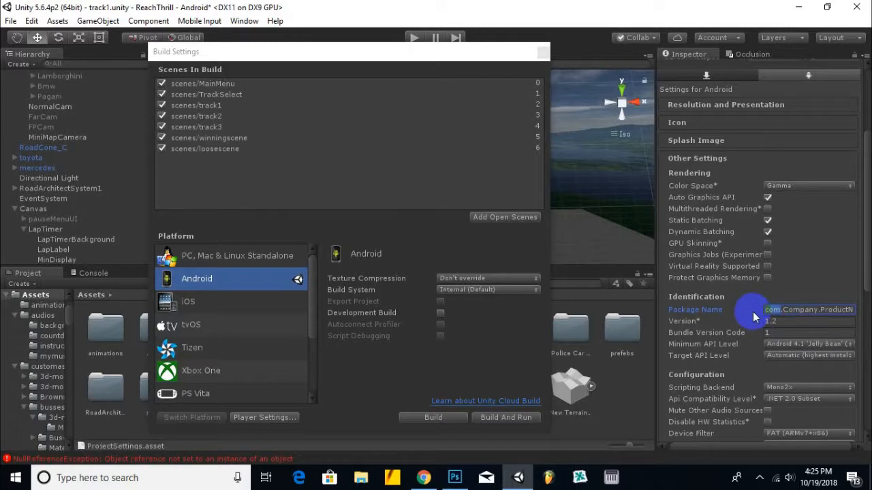
type("waqas")
left_click_drag(792, 311, 827, 311)
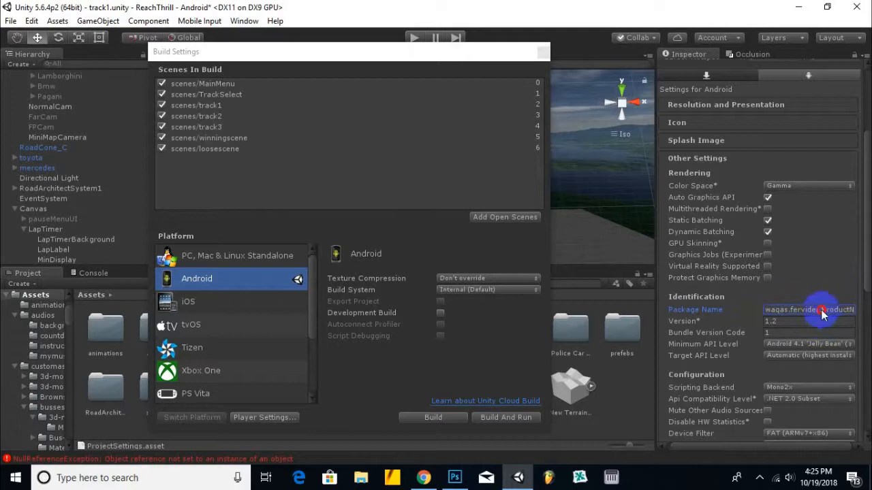
double_click(826, 310)
type("R")
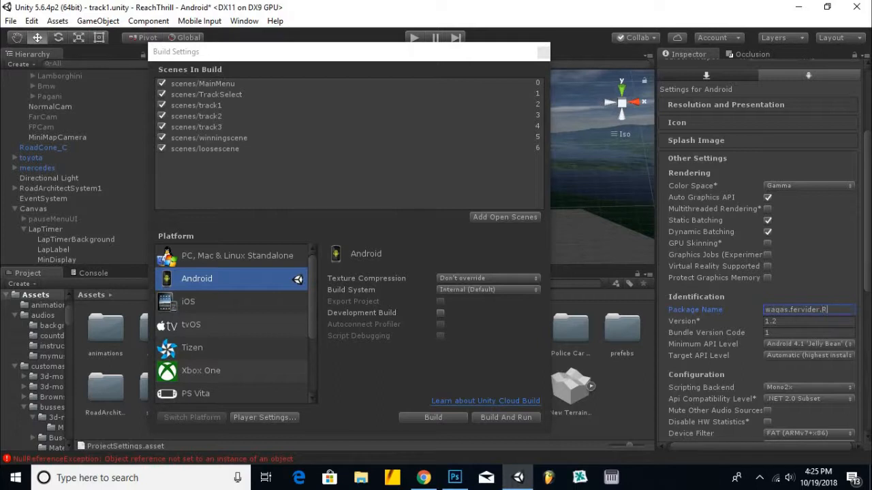
type("eachThrill")
left_click(780, 322)
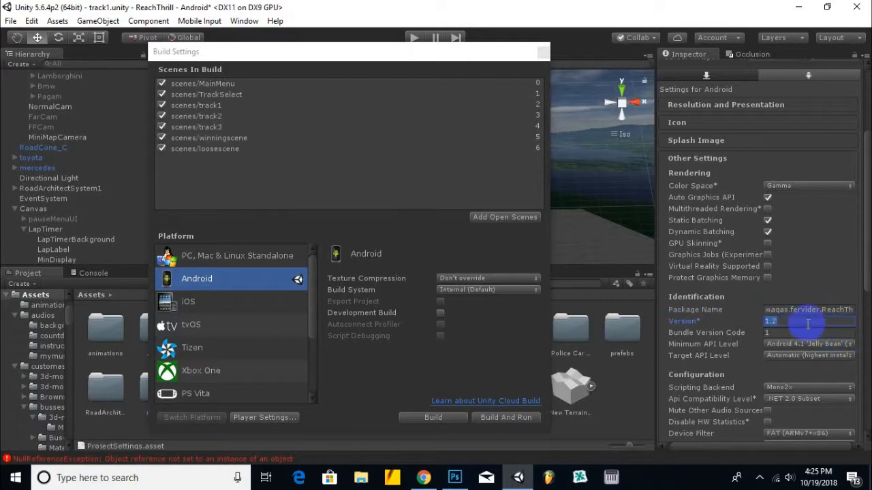
left_click(768, 333)
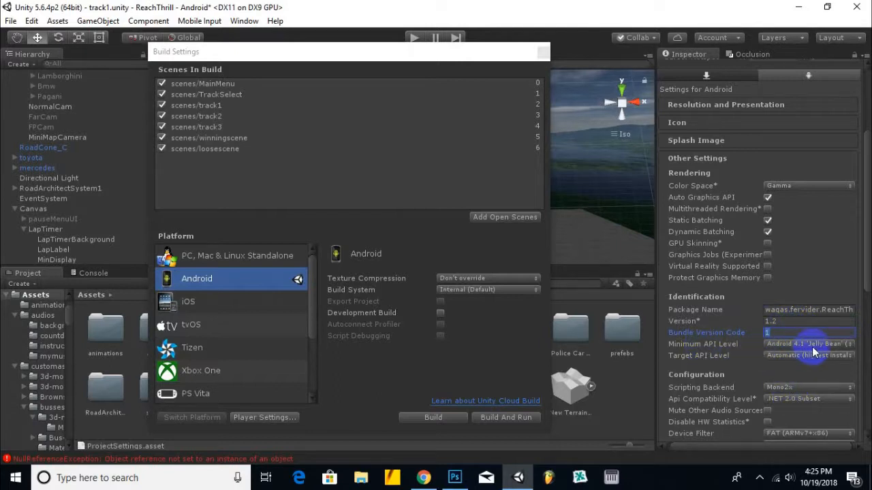
left_click(812, 345)
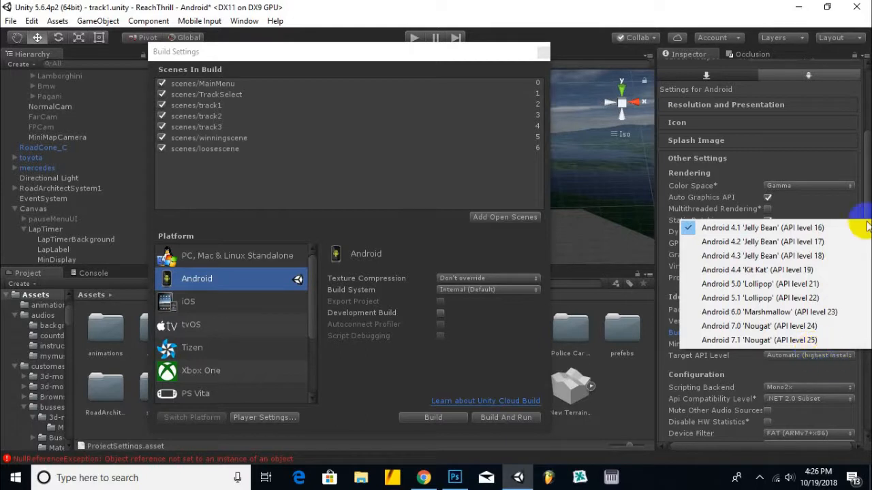
left_click(860, 184)
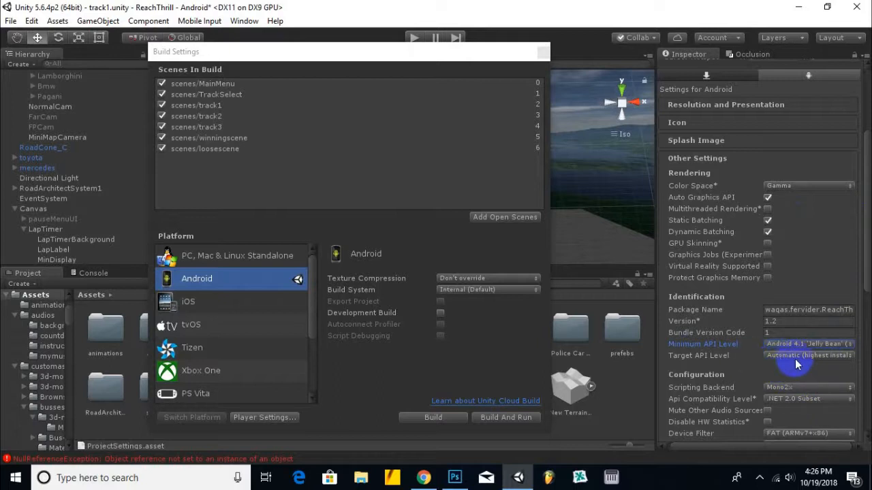
scroll(793, 360, "down", 3)
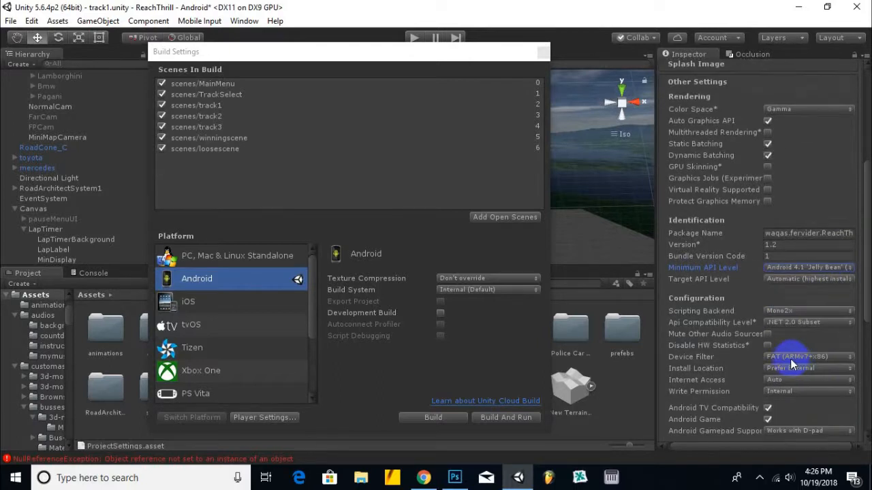
scroll(800, 340, "down", 5)
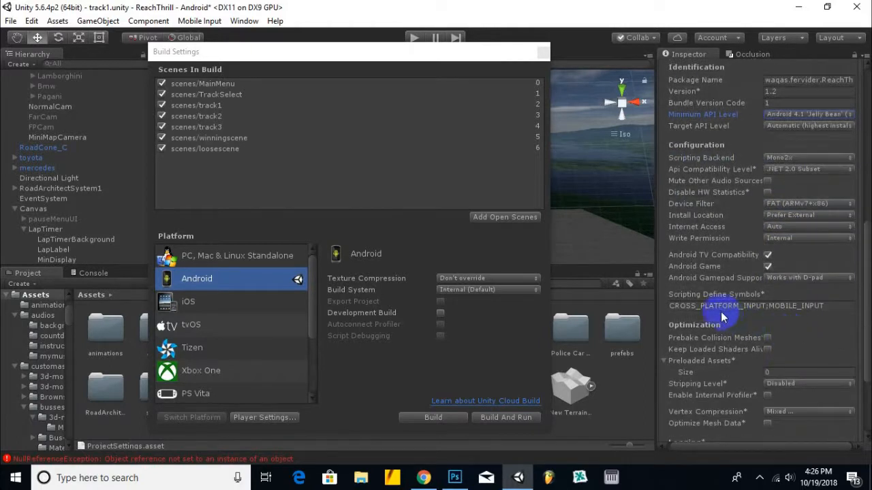
scroll(742, 320, "down", 3)
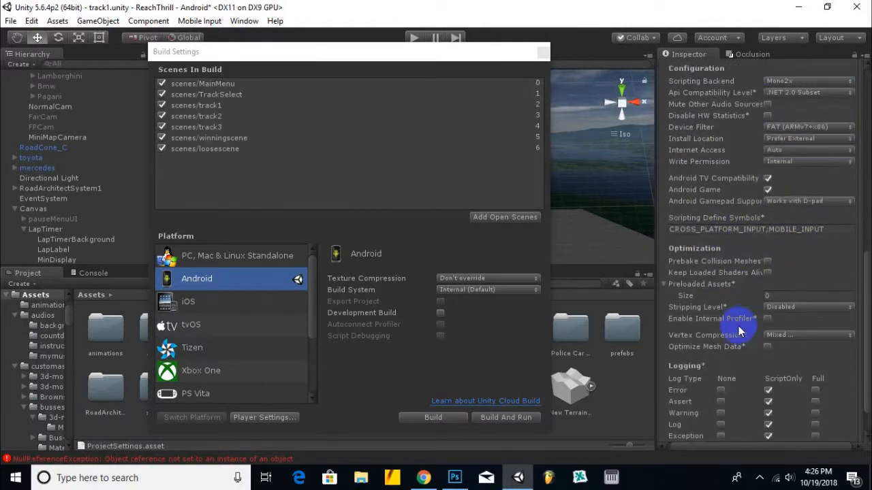
left_click(820, 201)
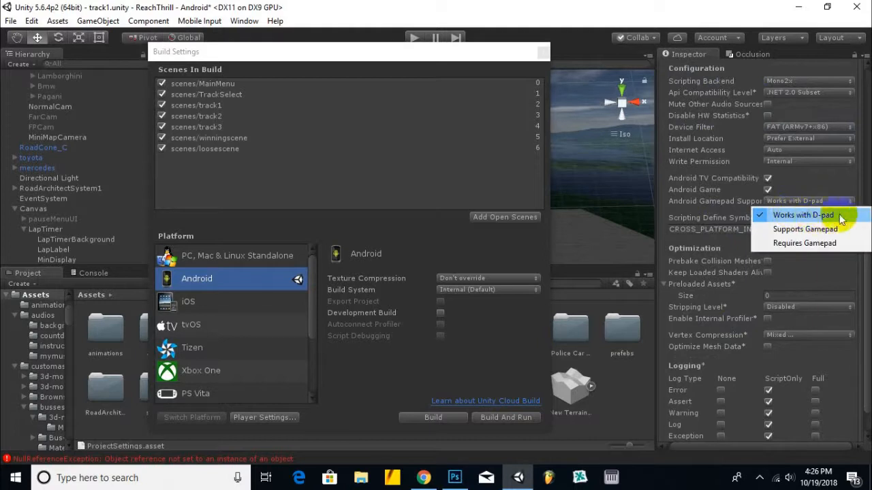
left_click(827, 215)
left_click(830, 274)
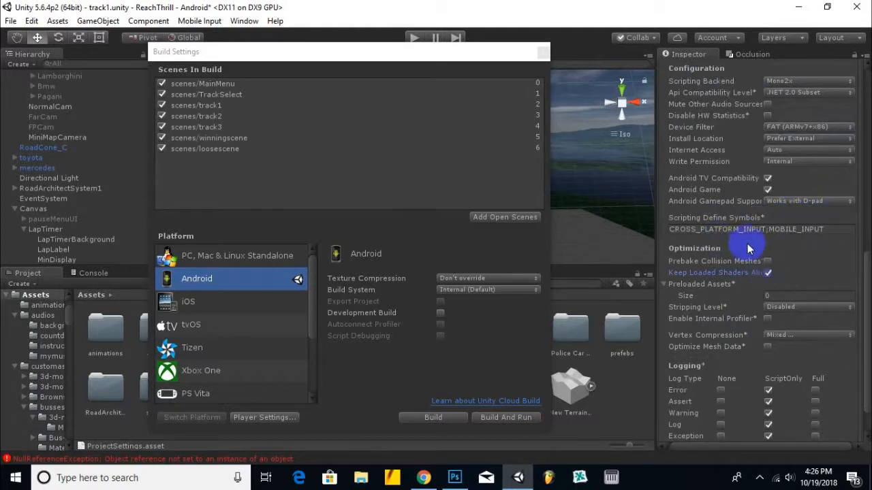
left_click(781, 275)
scroll(806, 254, "down", 1)
scroll(807, 254, "down", 1)
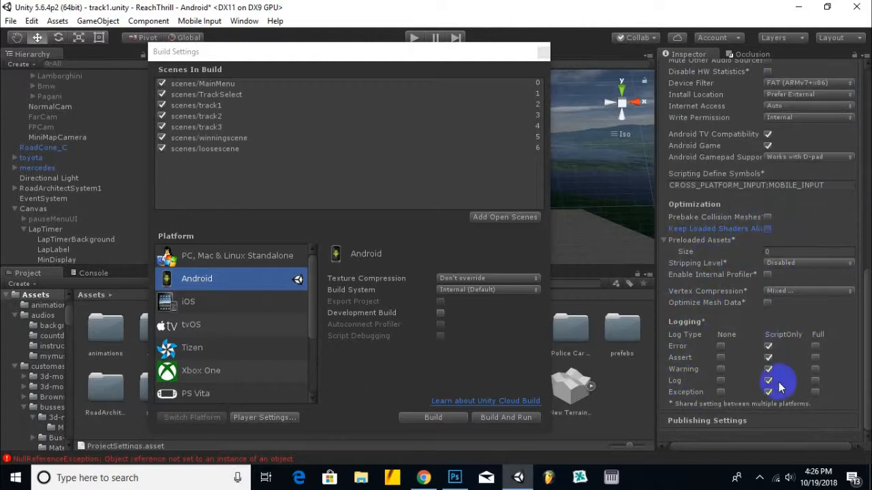
In Publishing Settings, choose a new keystore, enter and confirm its password, and start creating the keystore file.
left_click(735, 421)
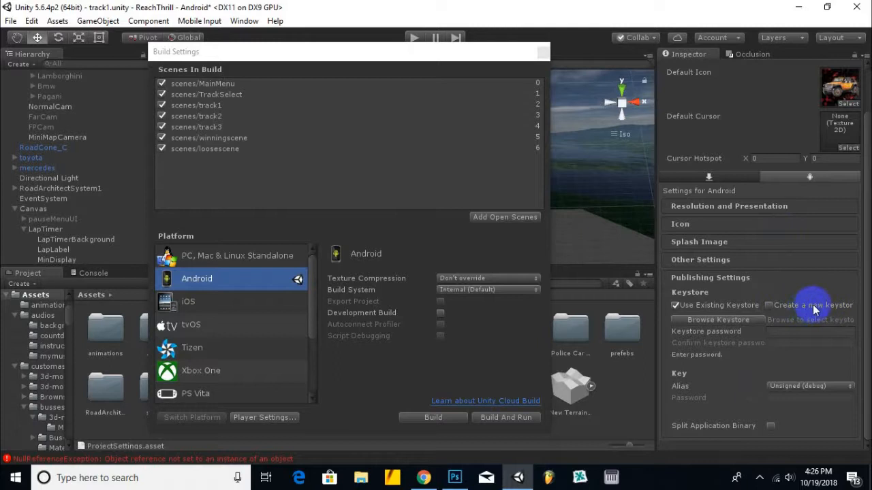
left_click(768, 306)
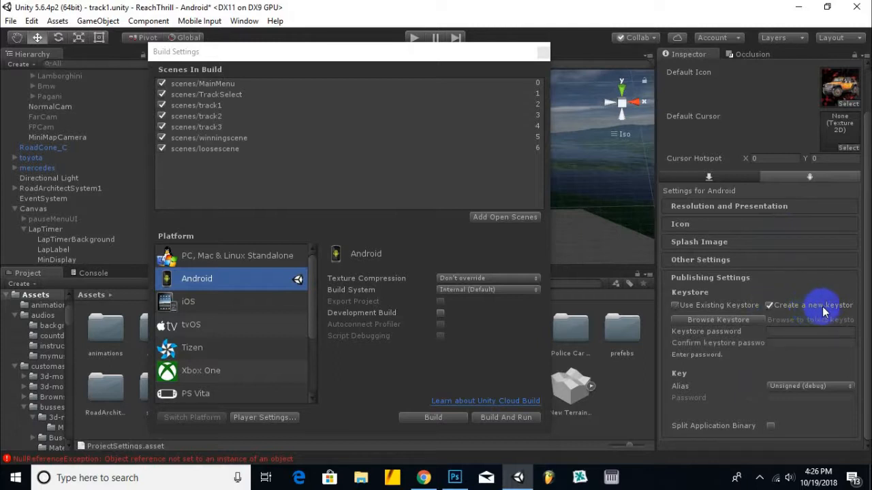
left_click(787, 333)
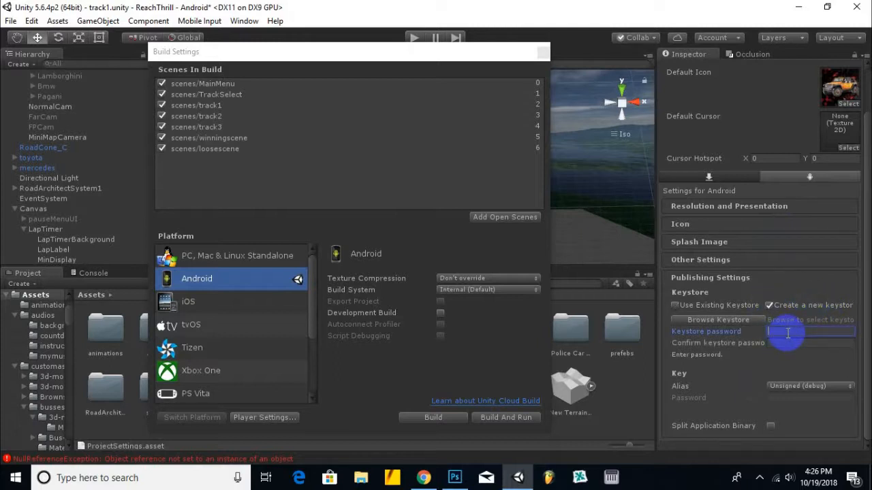
type("********")
key("Tab")
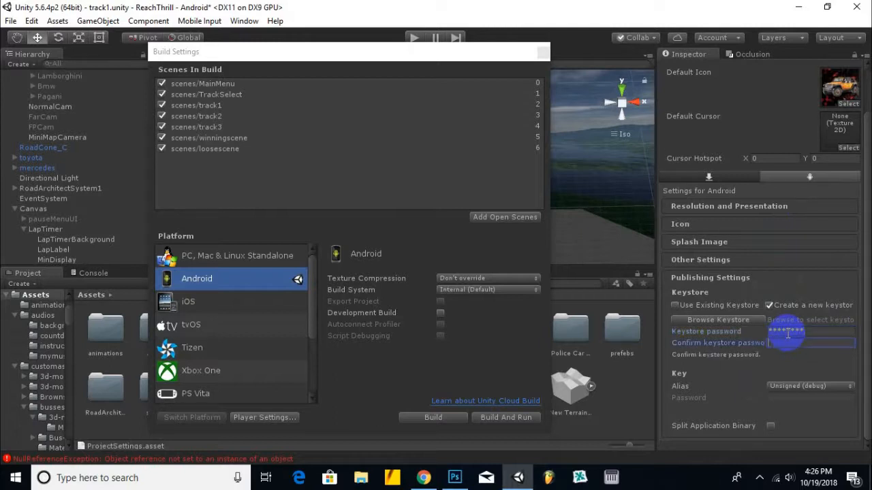
type("********")
left_click(752, 327)
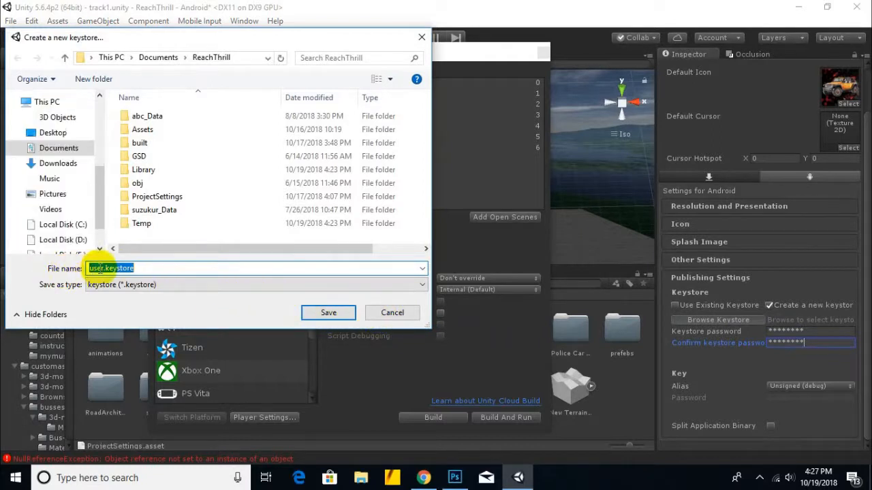
Save the new keystore as reachthrill.keystore in the ReachThrill folder.
double_click(94, 268)
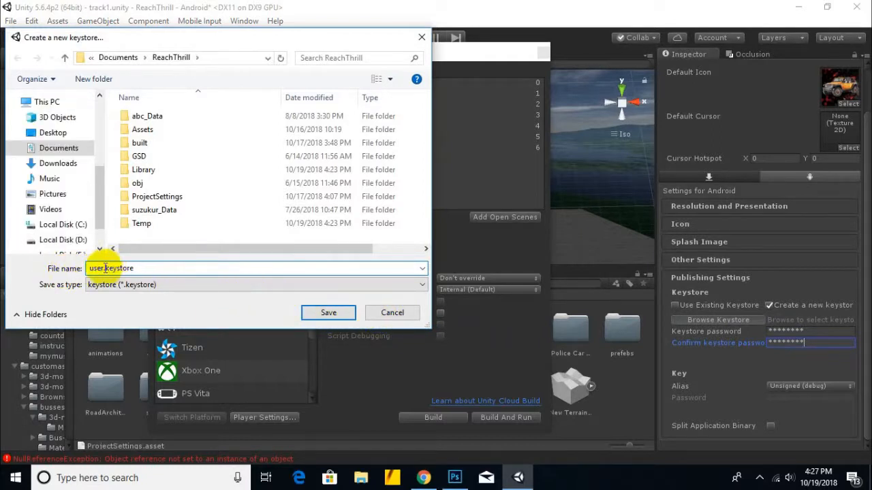
type("reachth")
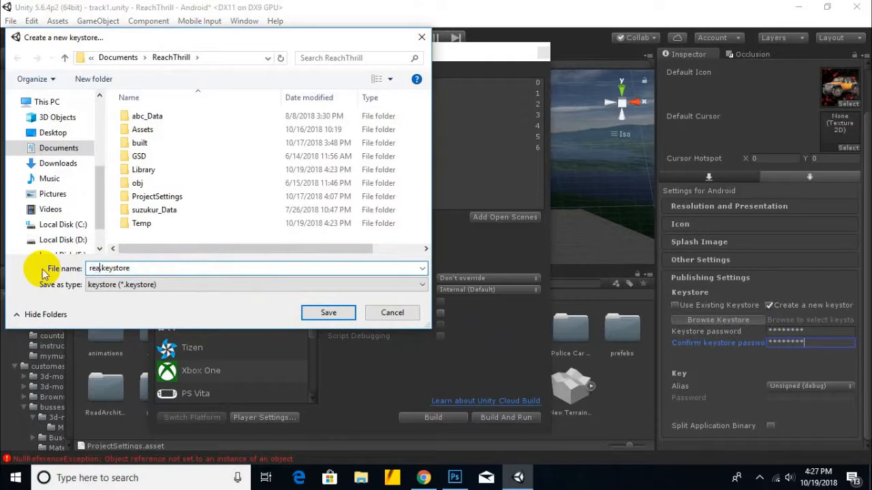
type("rill")
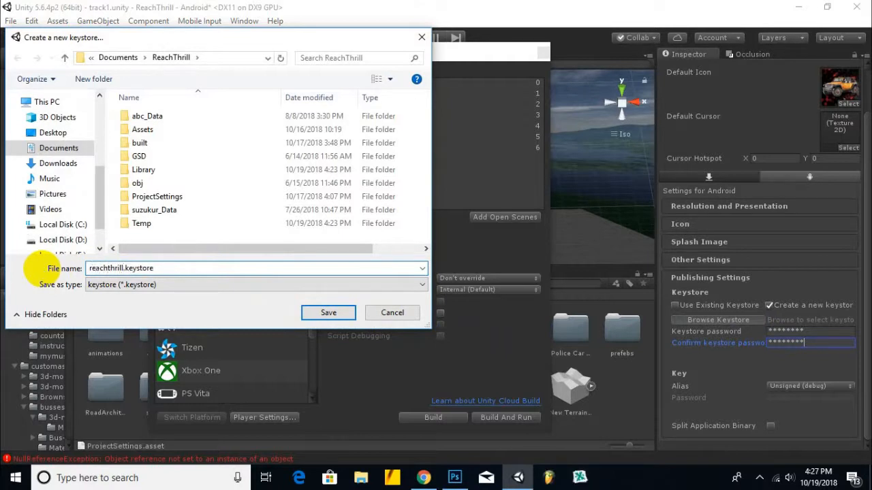
left_click(313, 313)
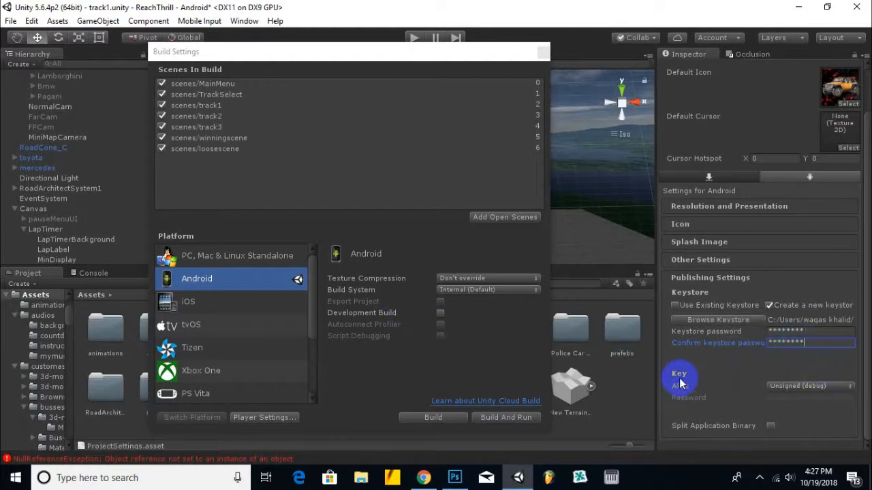
Start a new signing key with alias reachthrill and enter and confirm its key password.
left_click(809, 388)
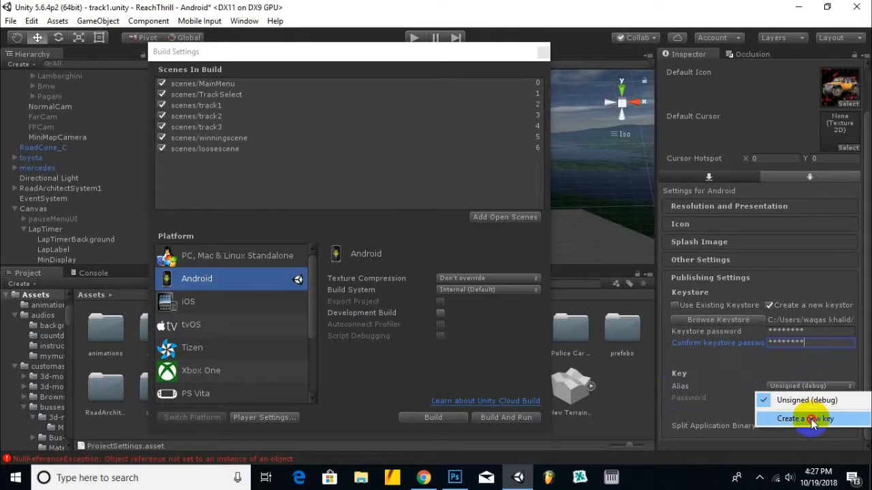
left_click(811, 419)
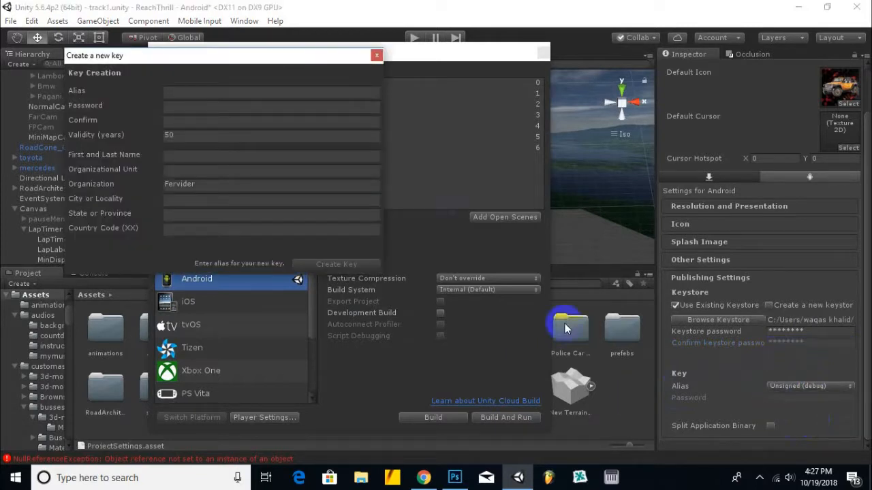
left_click(279, 91)
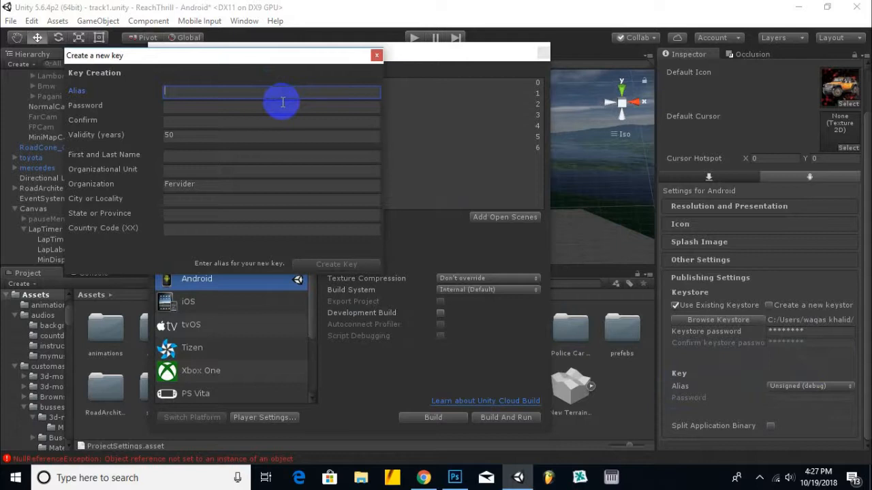
type("reachthrill")
left_click(283, 102)
type("********")
key("Tab")
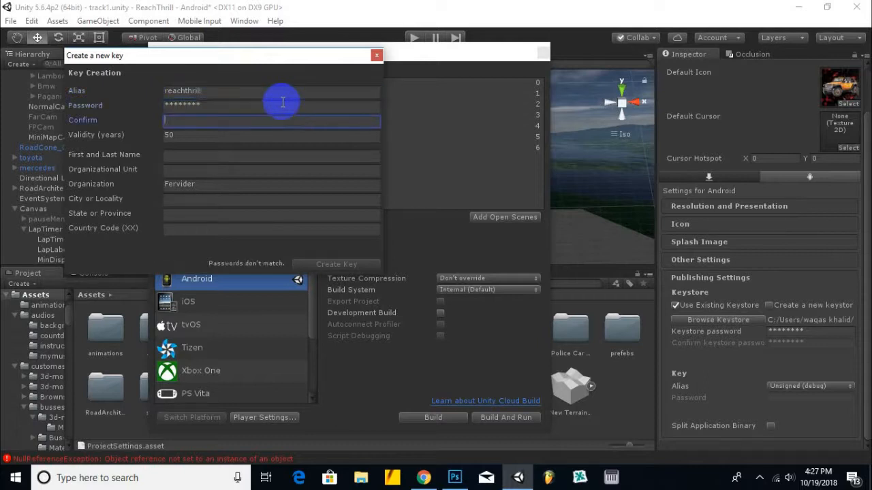
type("********")
key("Tab")
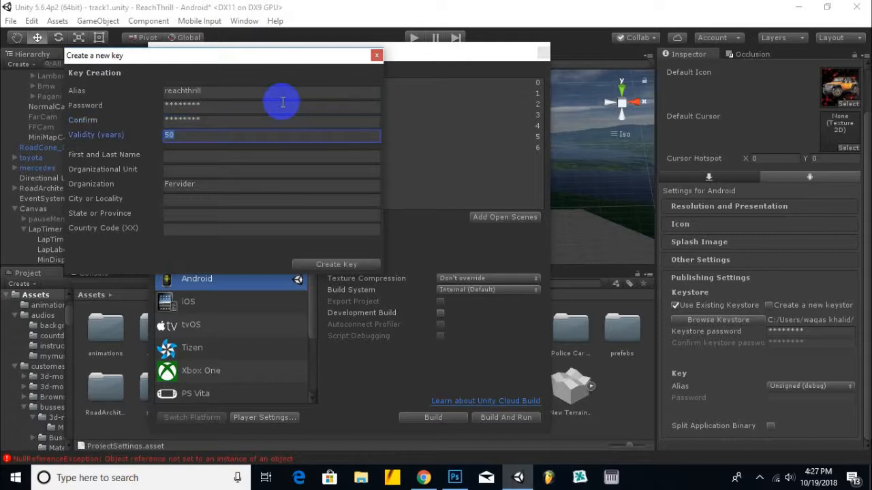
Keep 50-year validity, fill in the owner's name, unit development, city, province and country code 92, and create the key.
key("Tab")
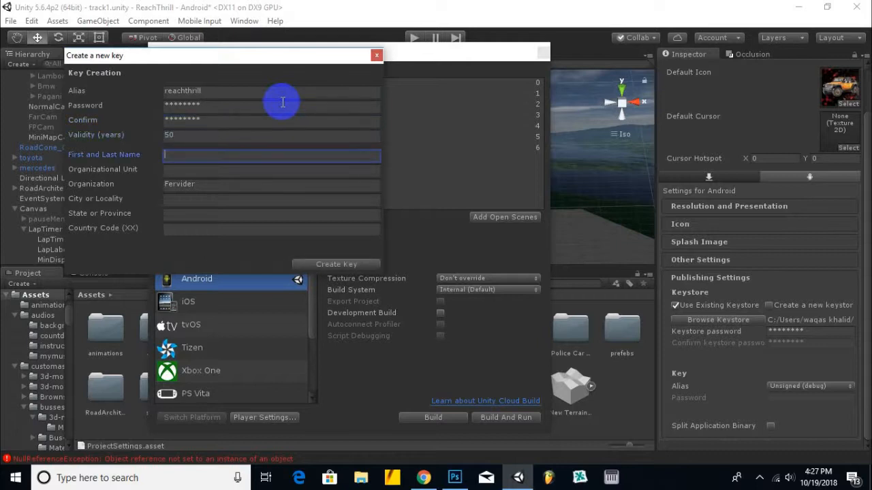
type("waqas khalid")
key("Tab")
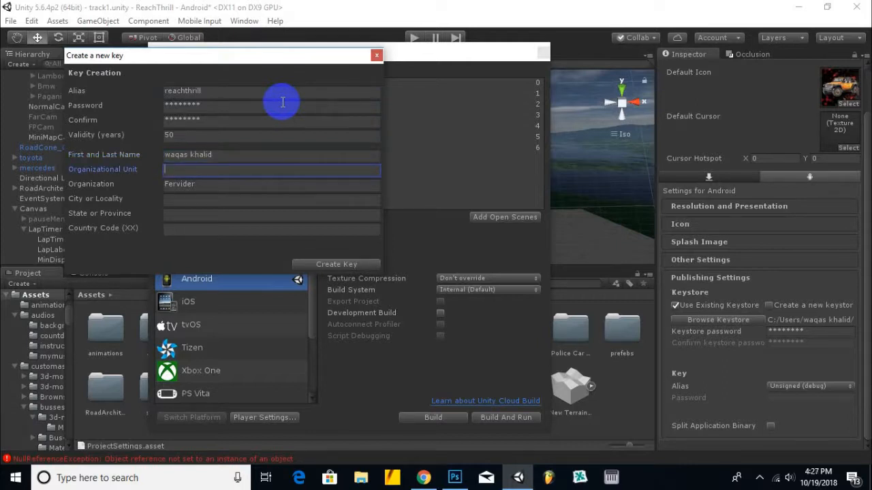
type("development")
key("Tab")
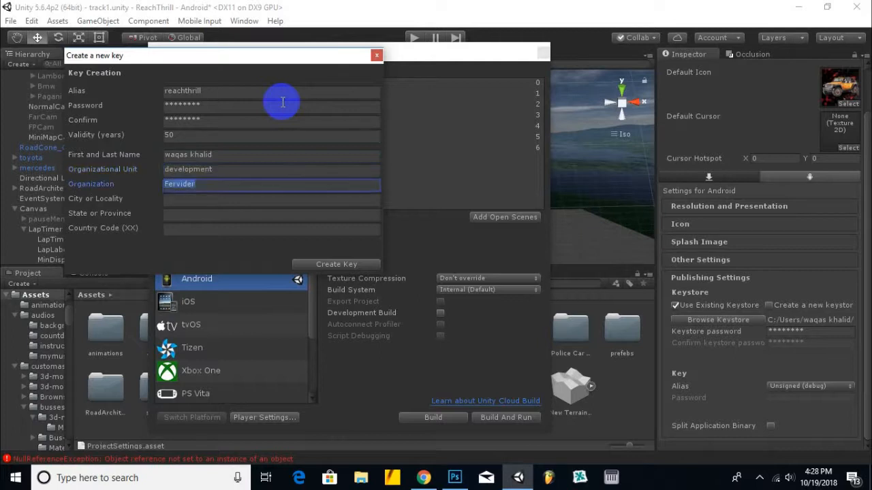
key("Tab")
type("a")
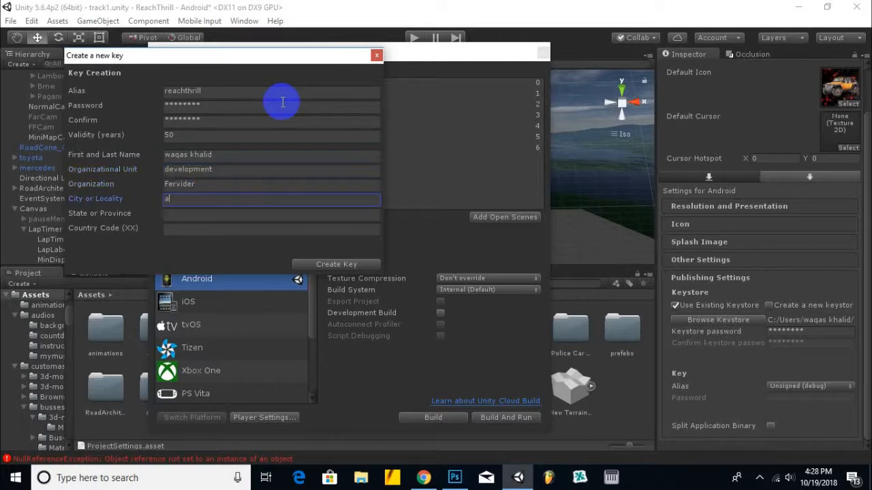
type("bbottabad")
key("Tab")
type("KPK")
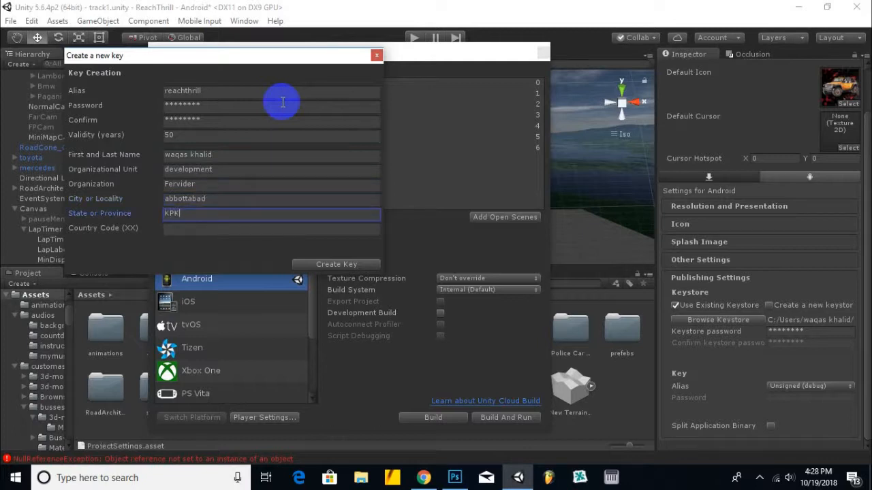
key("Tab")
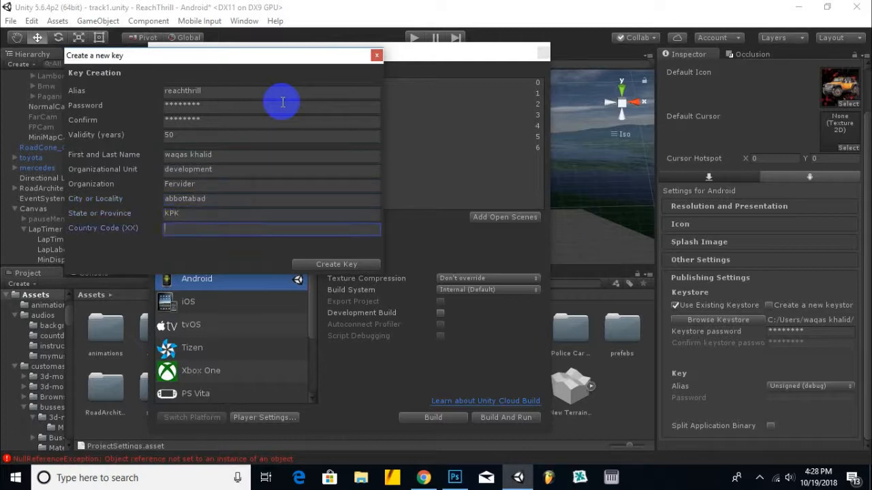
type("92")
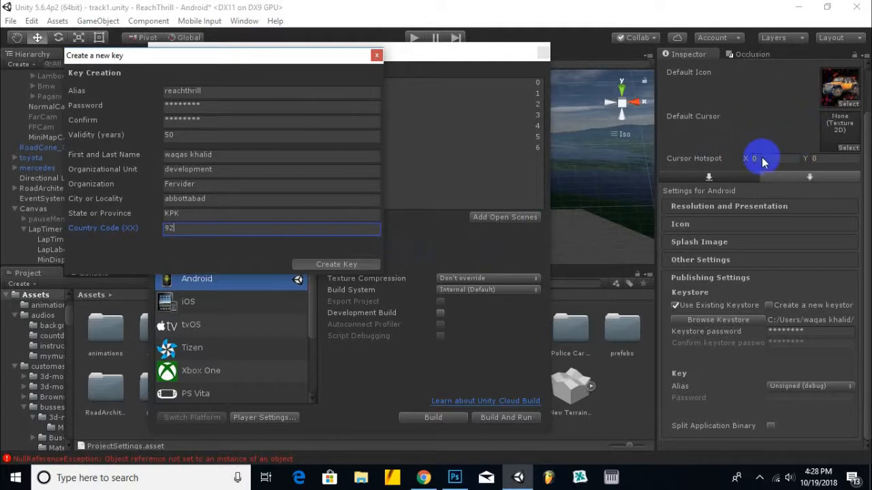
left_click(347, 267)
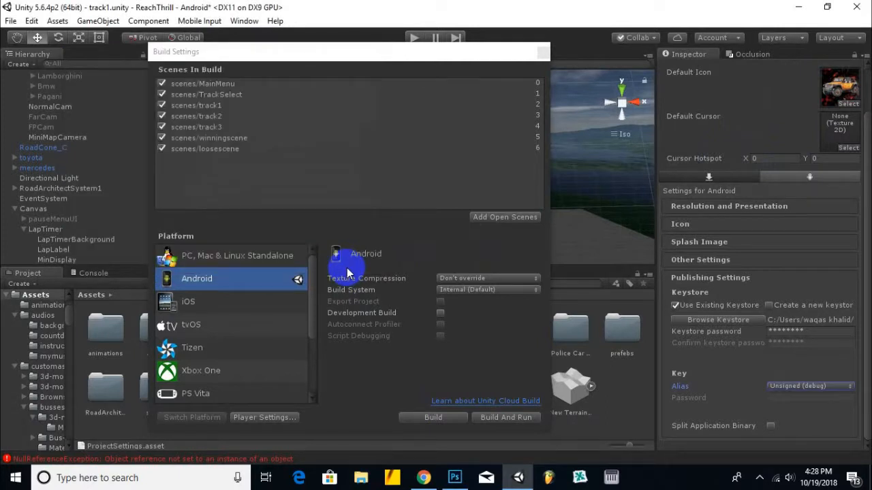
Select the reachthrill key alias and enter its key password.
left_click(807, 386)
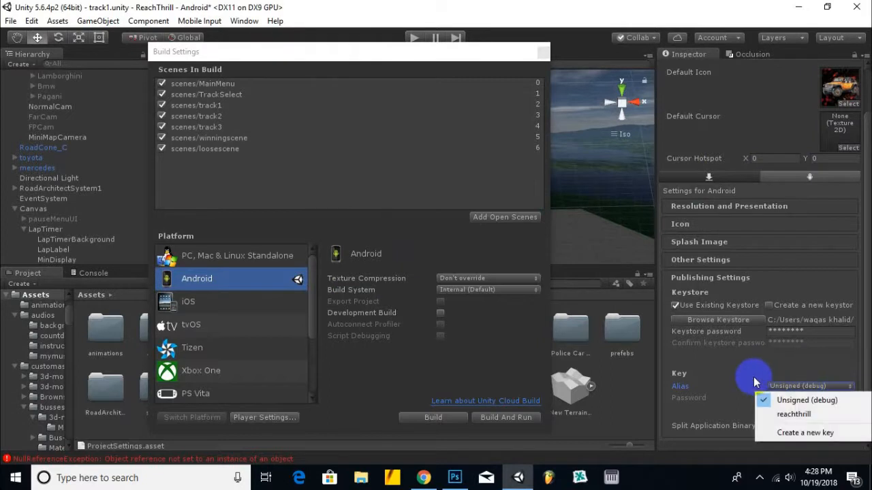
left_click(795, 415)
left_click(795, 401)
type("********")
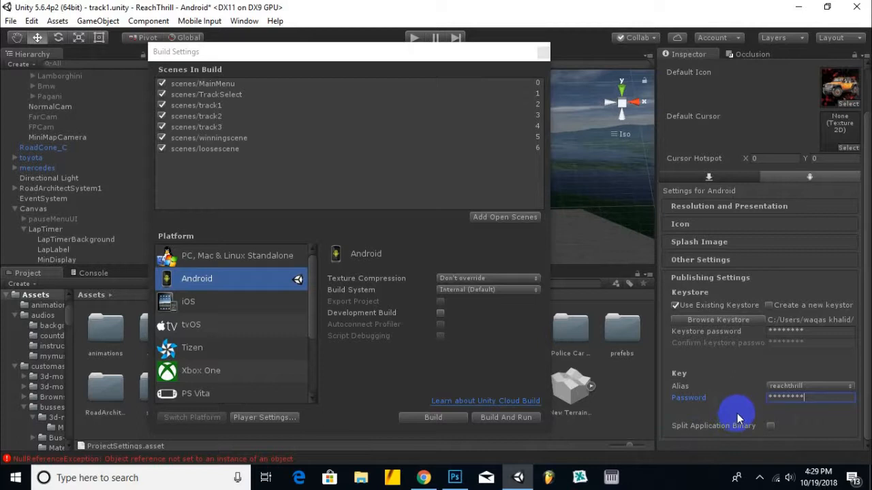
Collapse Publishing Settings and expand the Other Settings and Splash Image sections.
left_click(740, 284)
left_click(710, 311)
left_click(702, 294)
scroll(800, 318, "down", 5)
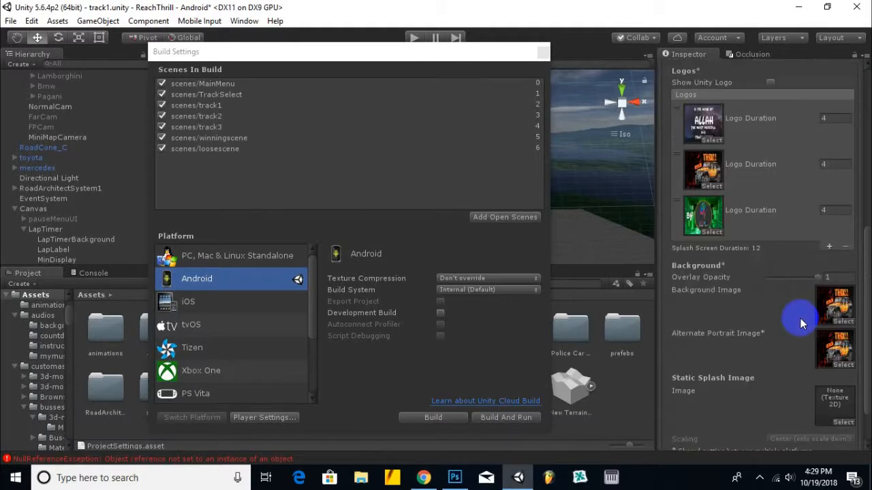
scroll(798, 320, "down", 3)
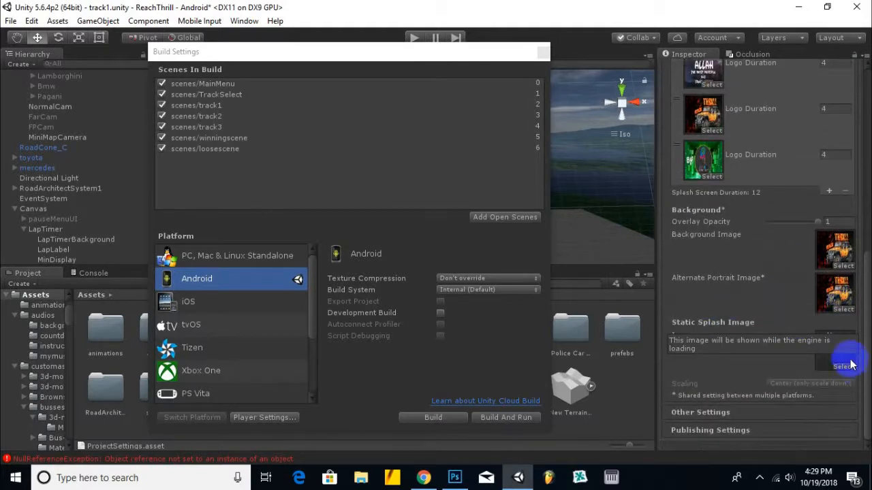
scroll(860, 341, "up", 3)
scroll(861, 354, "down", 3)
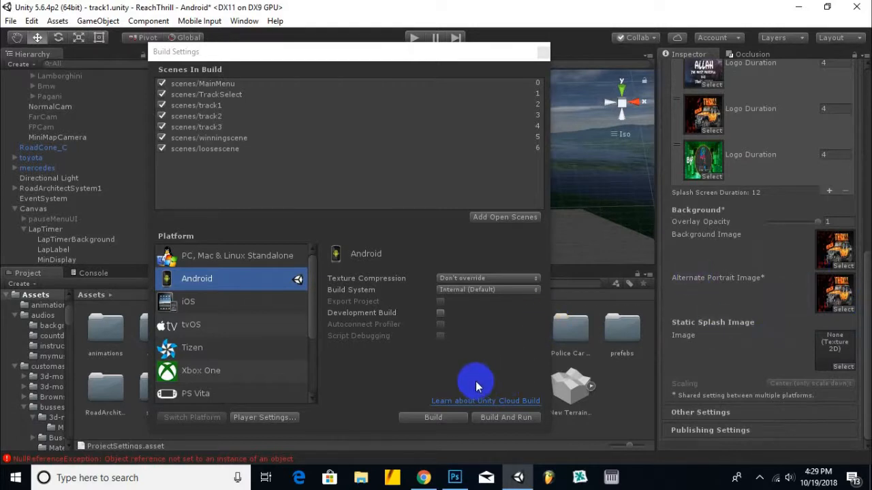
Build the Android APK, saving it as reachthrill in the ReachThrill built folder.
left_click(439, 417)
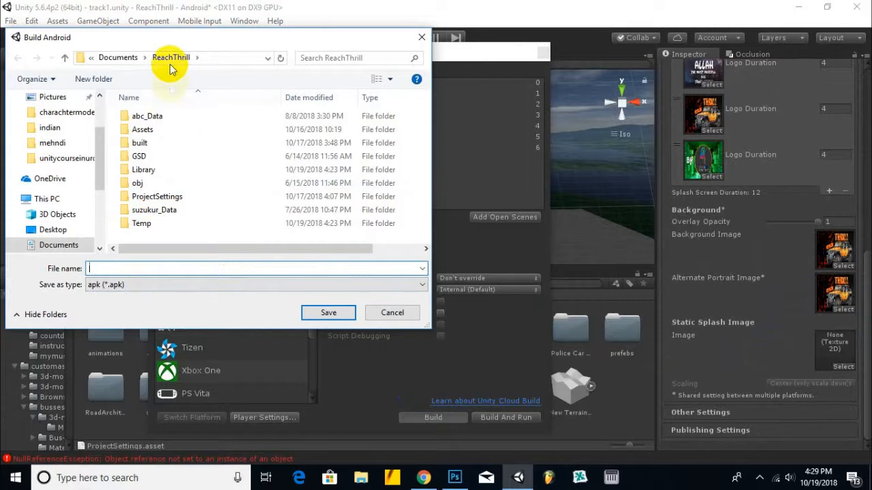
double_click(140, 143)
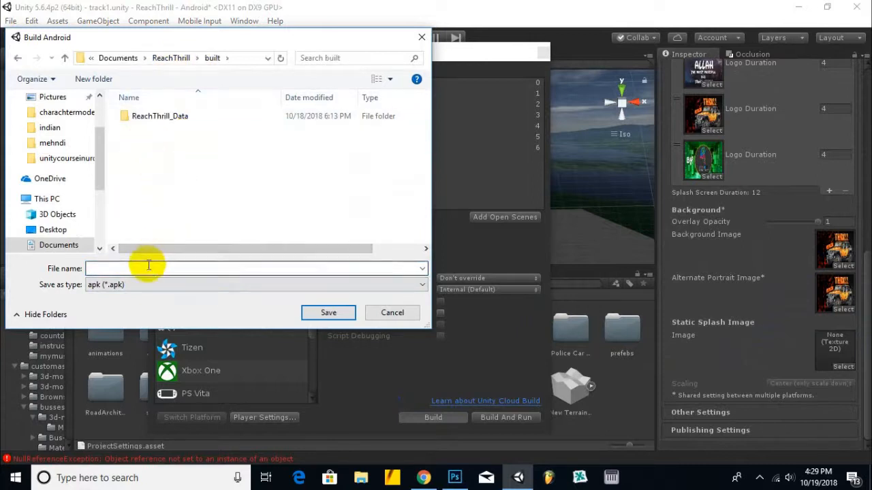
left_click(148, 266)
type("reacht")
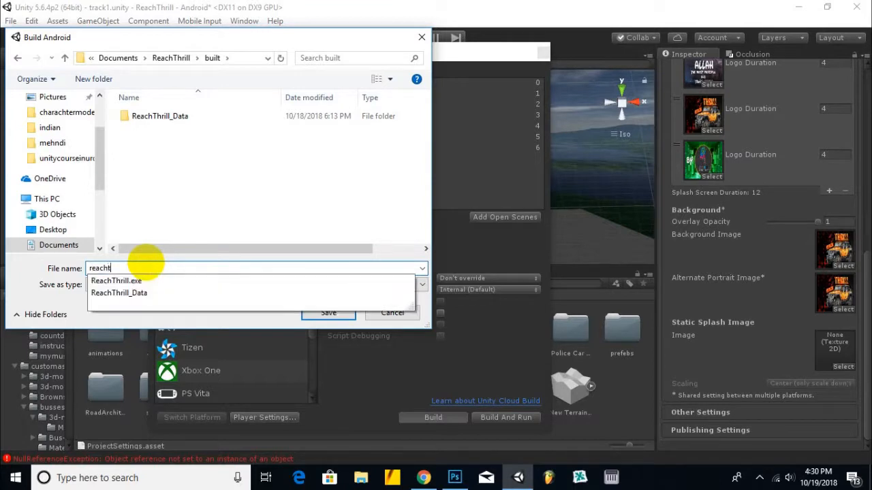
type("hrill")
left_click(320, 315)
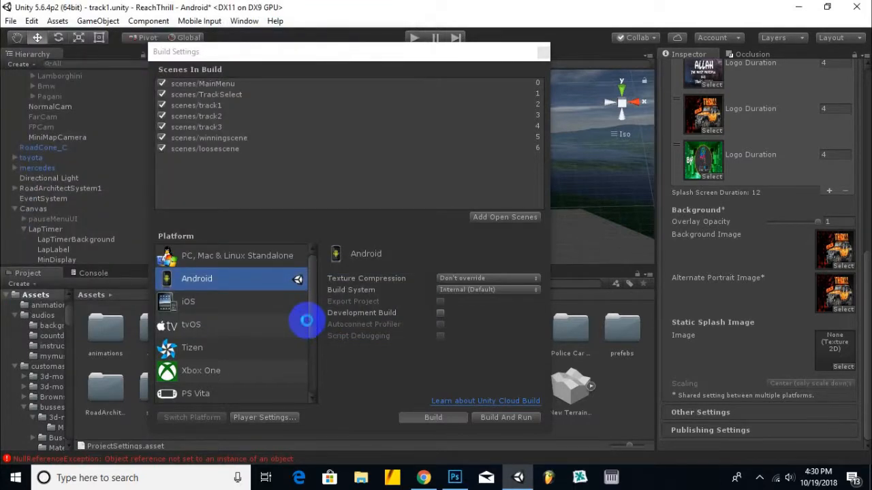